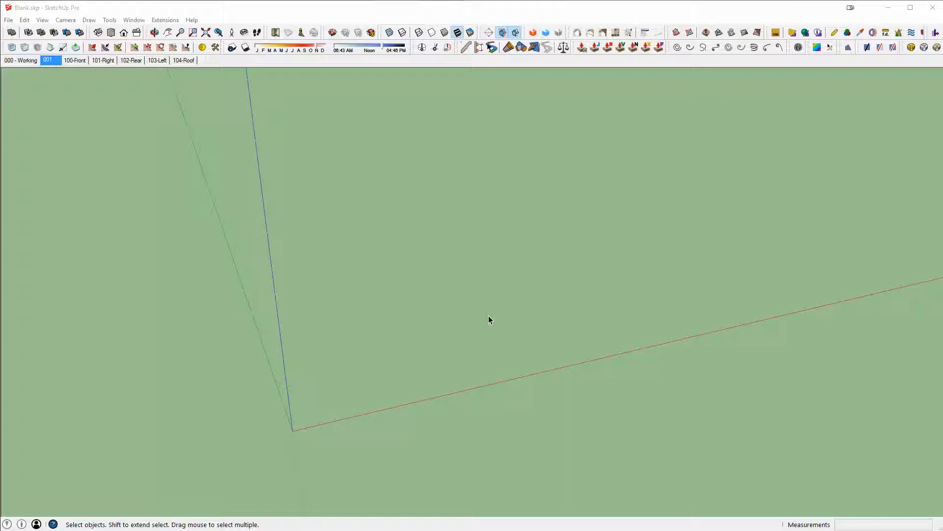
- Draw a ground rectangle from the origin sized 1200,600
middle_drag(489, 320, 516, 301)
scroll(480, 329, down, 2)
scroll(480, 329, up, 2)
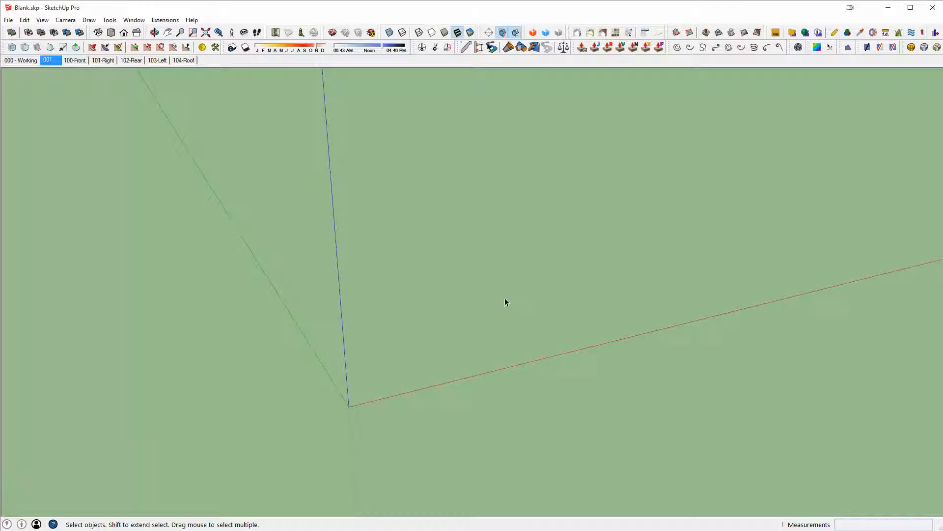
key(r)
click(349, 406)
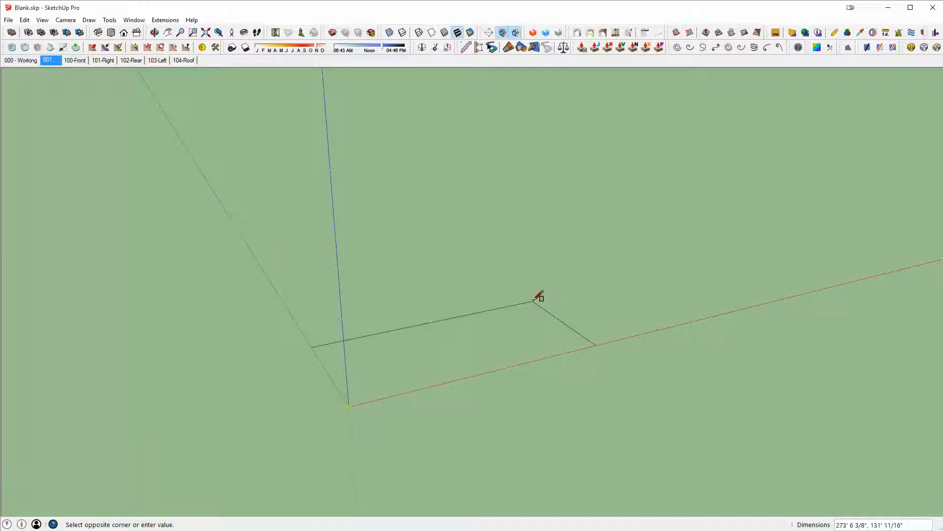
text(1200,600)
key(Return)
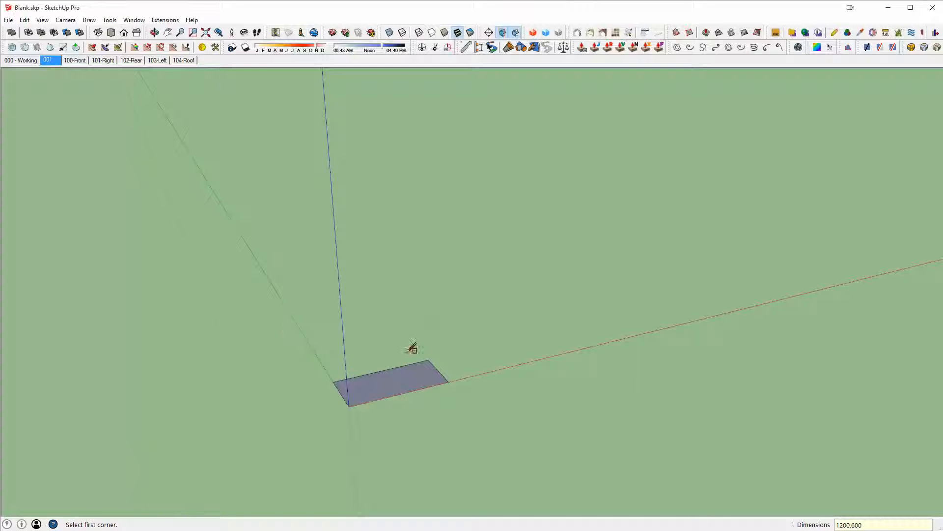
- Push/pull the rectangle upward into a solid block
scroll(410, 369, up, 3)
key(p)
click(407, 389)
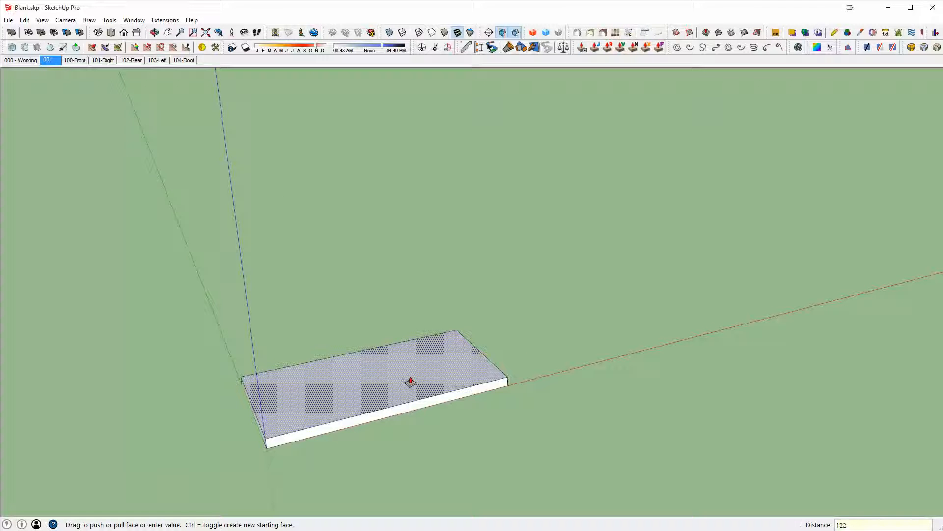
key(Return)
- Select the whole block and make it a group
shift+middle_drag(411, 381, 556, 282)
key(space)
drag(381, 243, 762, 409)
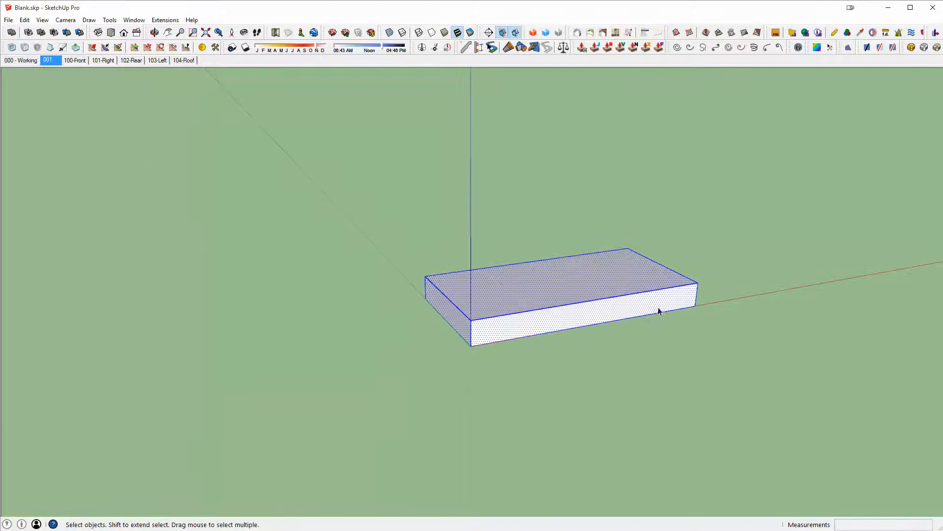
key(g)
middle_drag(617, 296, 537, 318)
scroll(537, 318, up, 2)
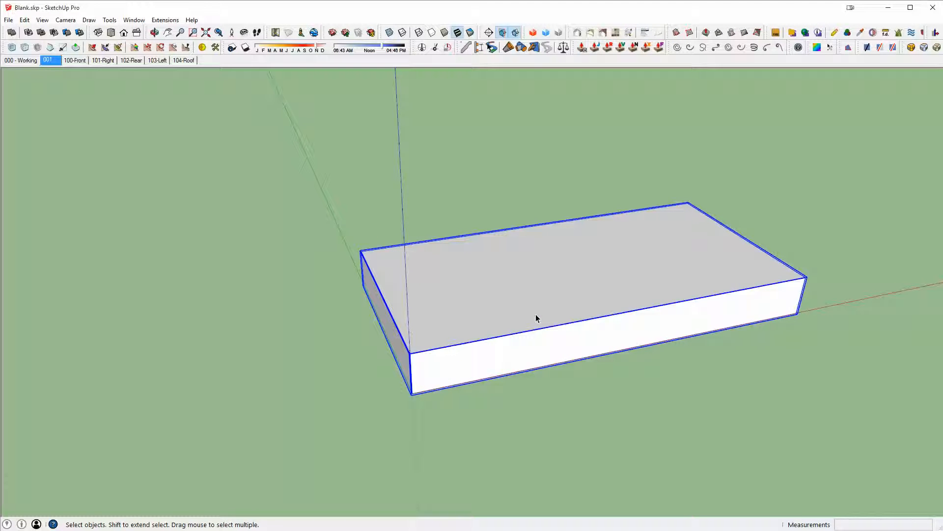
- Draw a rectangle over the block's top, from corner to opposite corner
key(r)
click(361, 251)
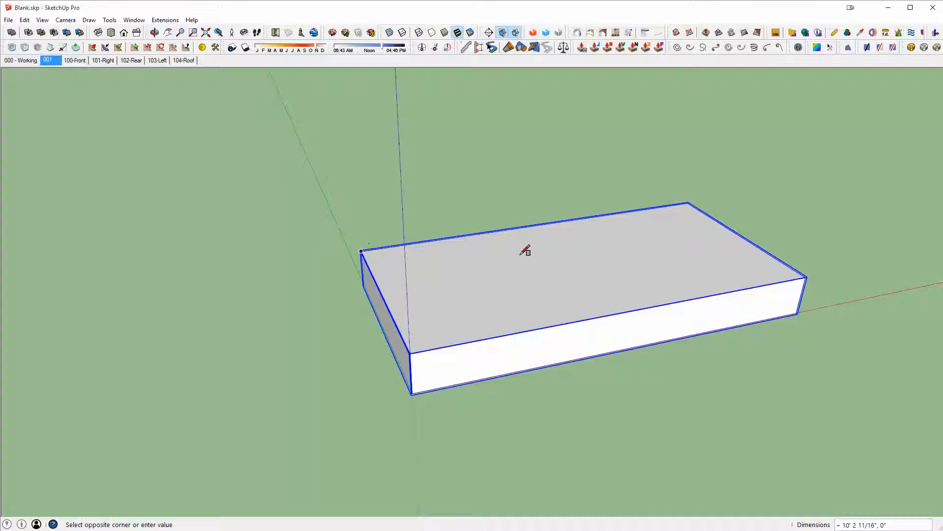
click(808, 273)
key(space)
- Offset the top rectangle outward by 2' to form the roof overhang
click(736, 266)
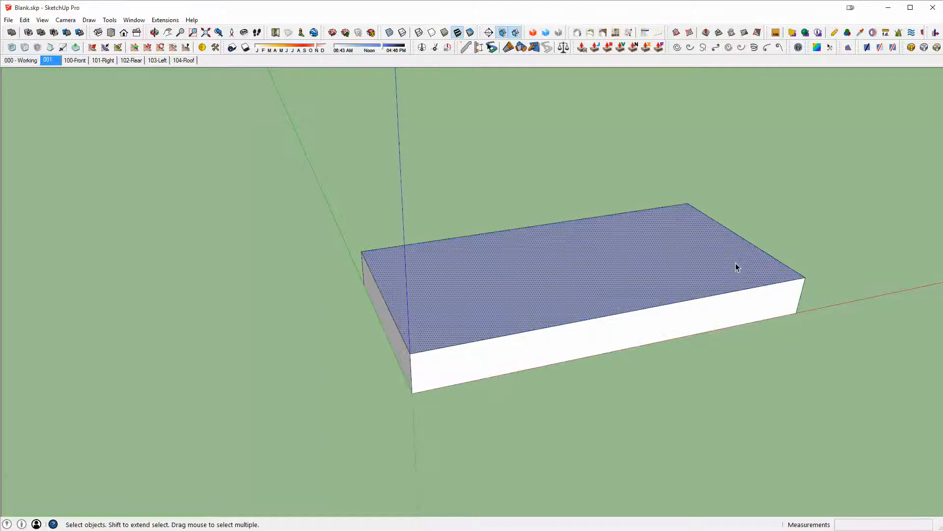
scroll(735, 264, up, 2)
key(f)
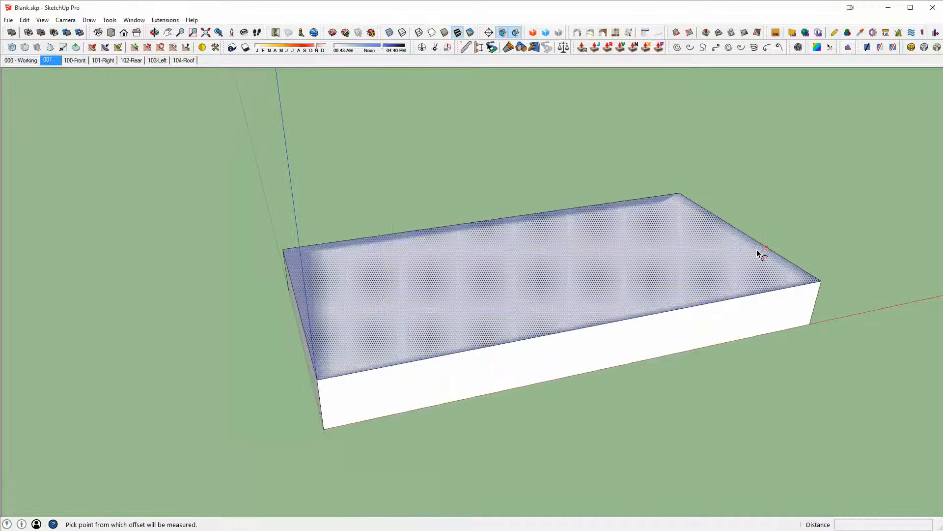
double_click(757, 249)
key(ctrl+z)
click(780, 256)
text(2')
key(Return)
key(space)
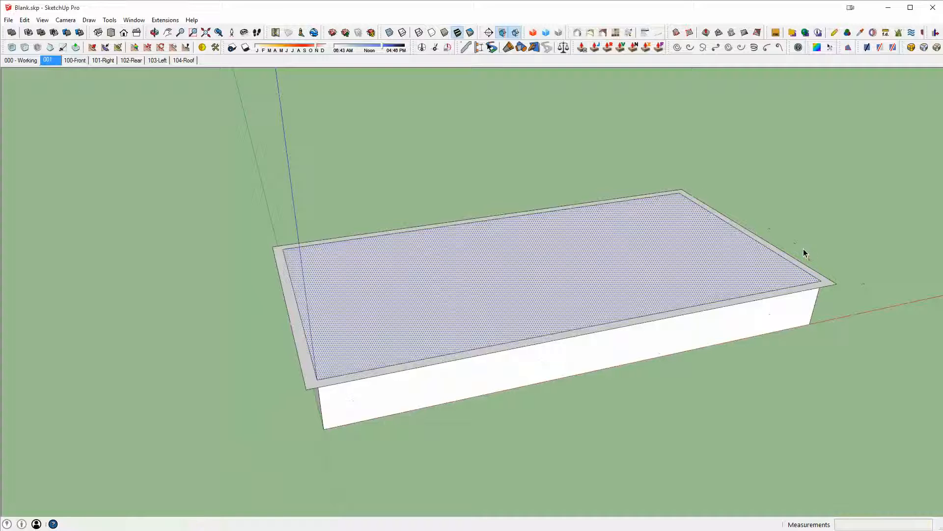
- Select the roof outline with its edges and group it
triple_click(826, 285)
key(ctrl+g)
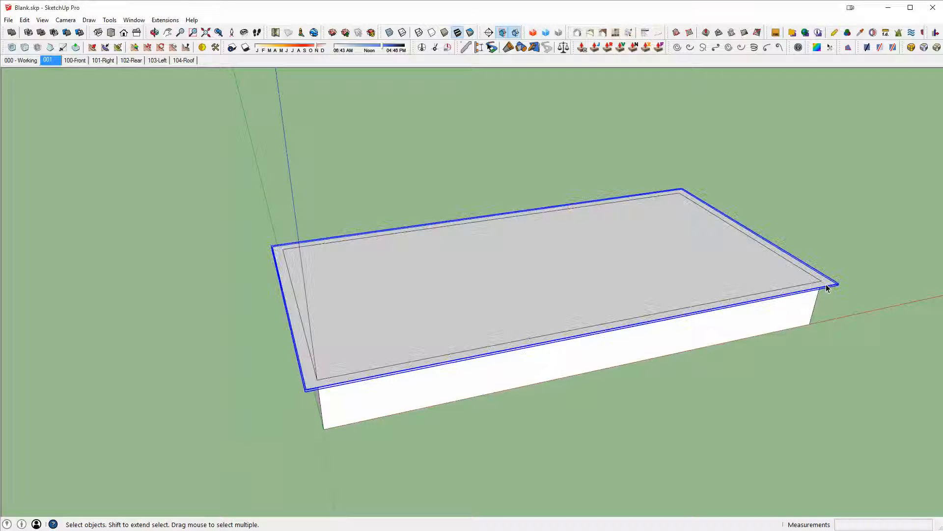
- Open the roof group and delete the inner rectangle, keeping only the outer outline face
double_click(830, 284)
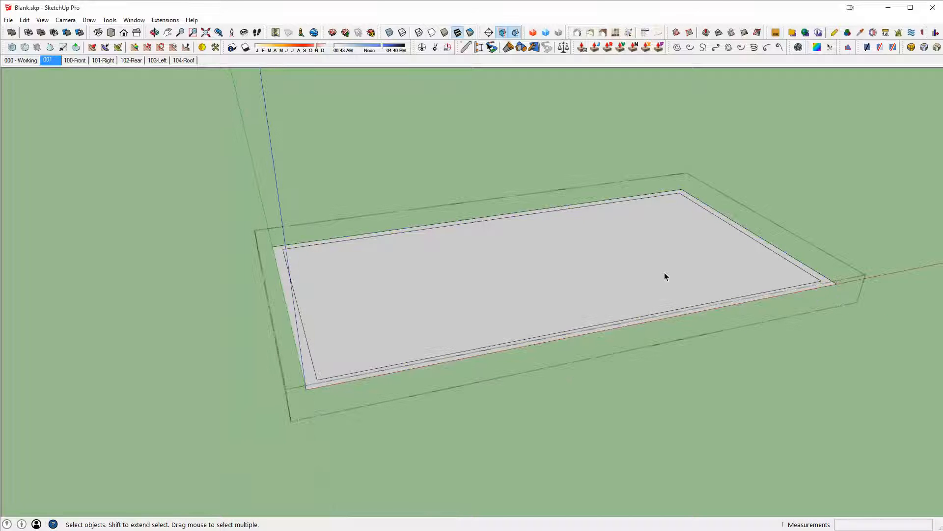
click(655, 277)
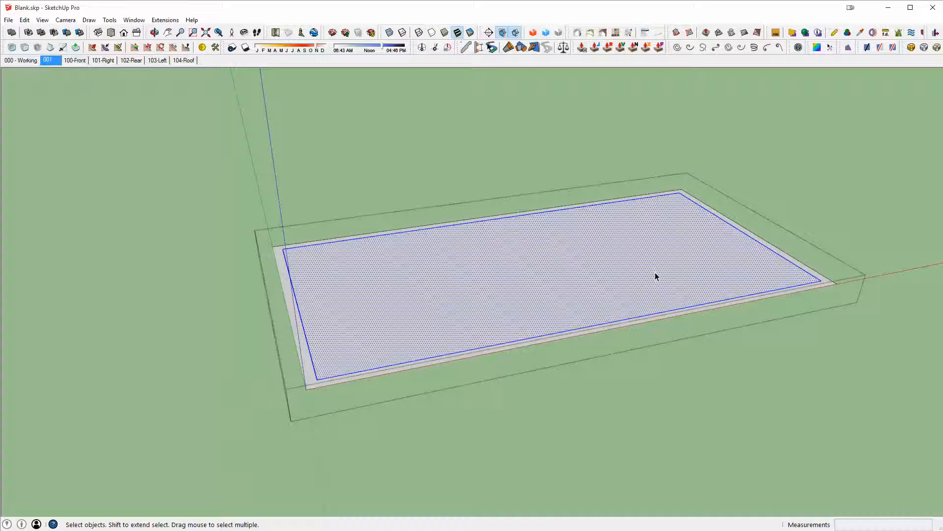
scroll(650, 272, up, 2)
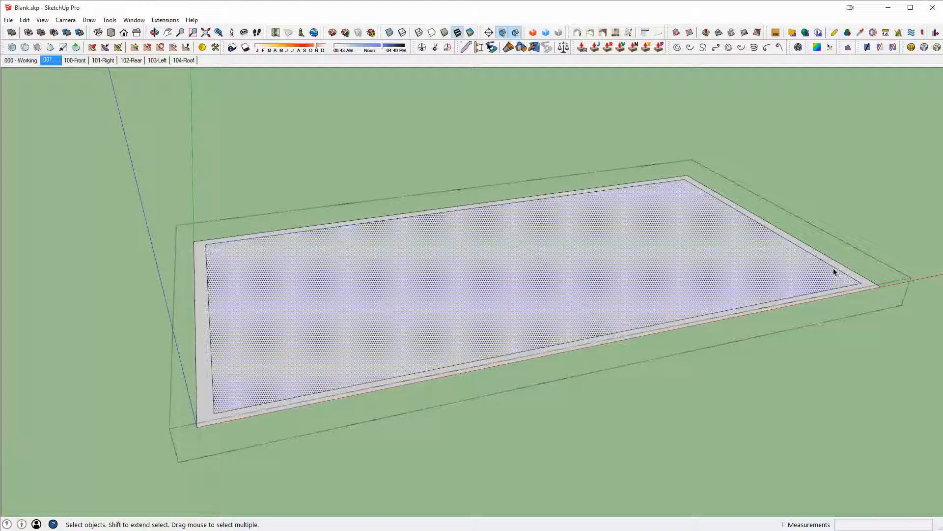
double_click(485, 277)
key(Delete)
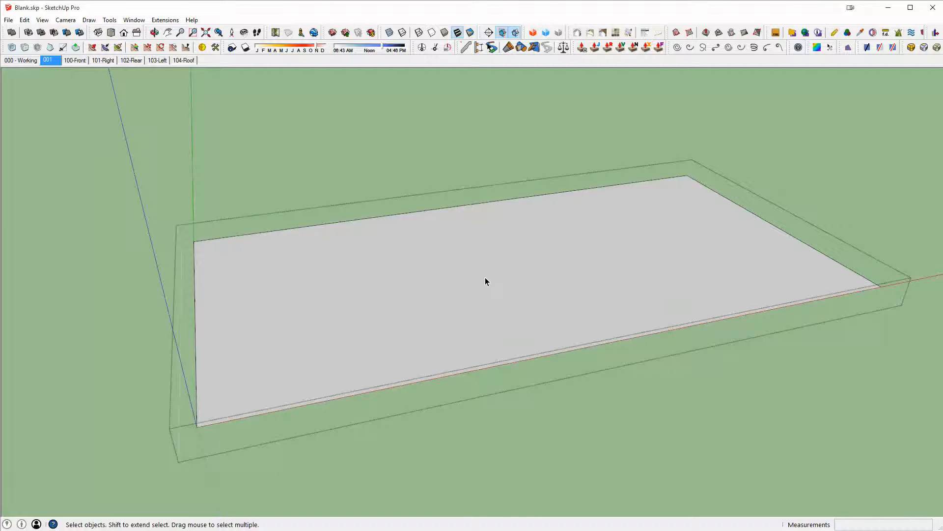
middle_drag(486, 280, 459, 274)
scroll(393, 324, up, 5)
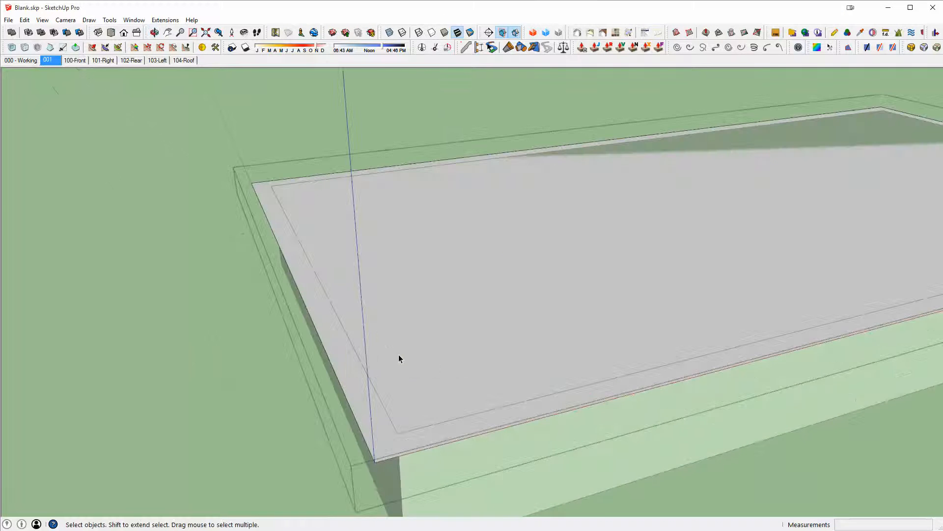
scroll(399, 358, down, 3)
middle_drag(413, 362, 490, 269)
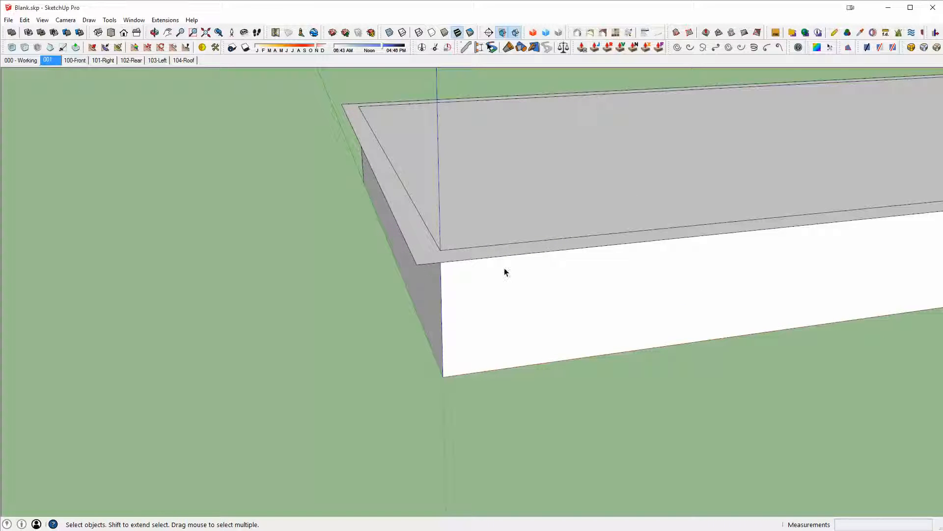
middle_drag(438, 252, 441, 290)
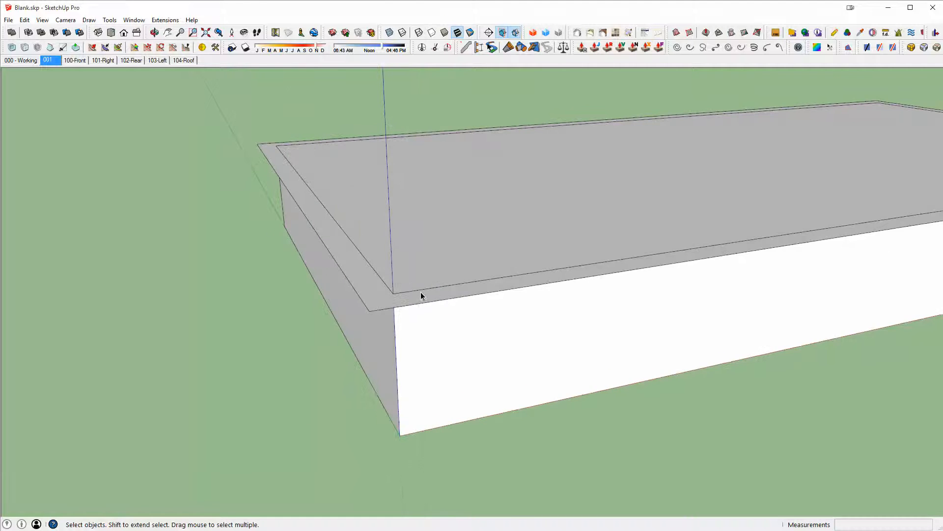
mouse_move(385, 280)
middle_down()
mouse_move(472, 291)
mouse_move(676, 285)
middle_up()
key(l)
scroll(676, 285, down, 2)
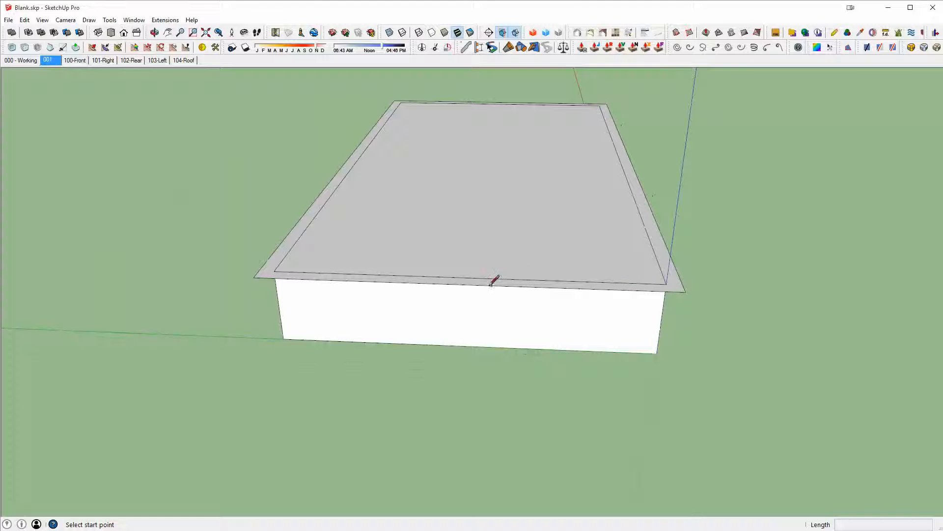
click(465, 284)
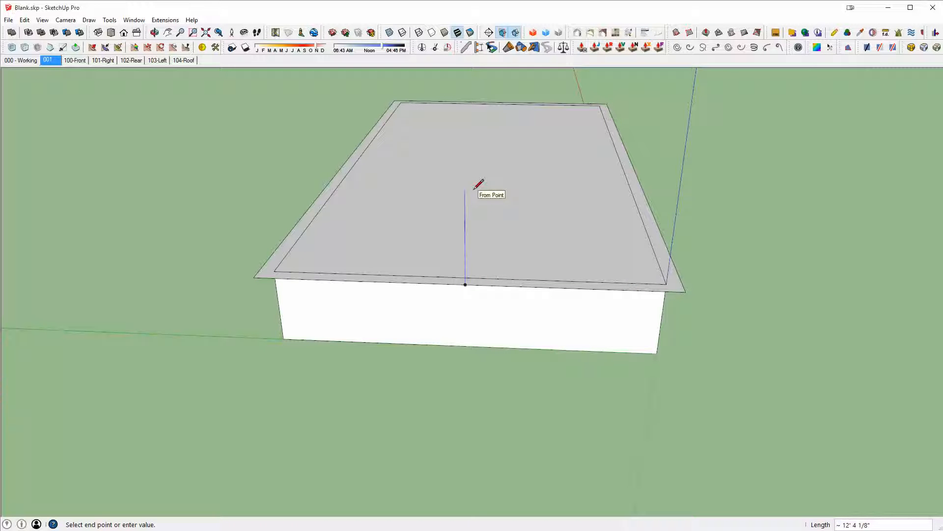
shift+middle_drag(638, 262, 513, 284)
scroll(514, 284, up, 3)
key(Escape)
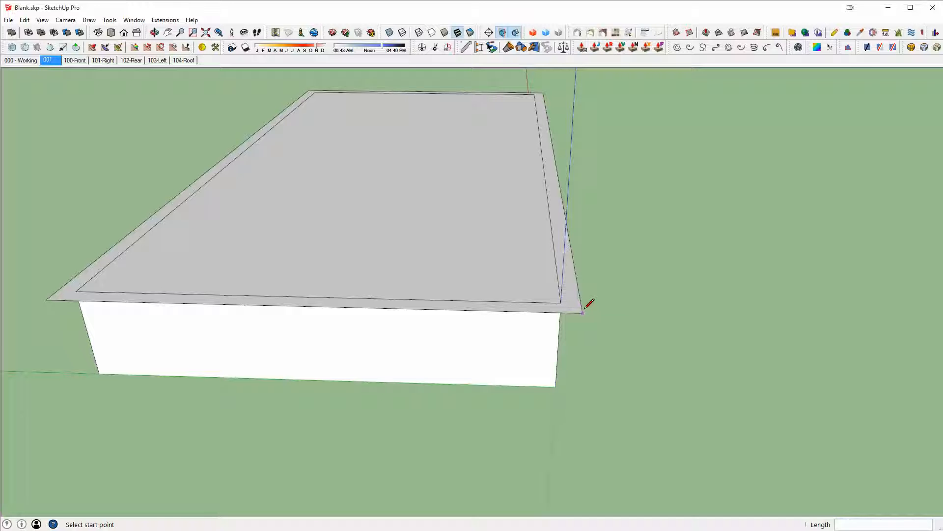
- Draw a short line outward from the roof slab's front corner along the green axis
click(583, 312)
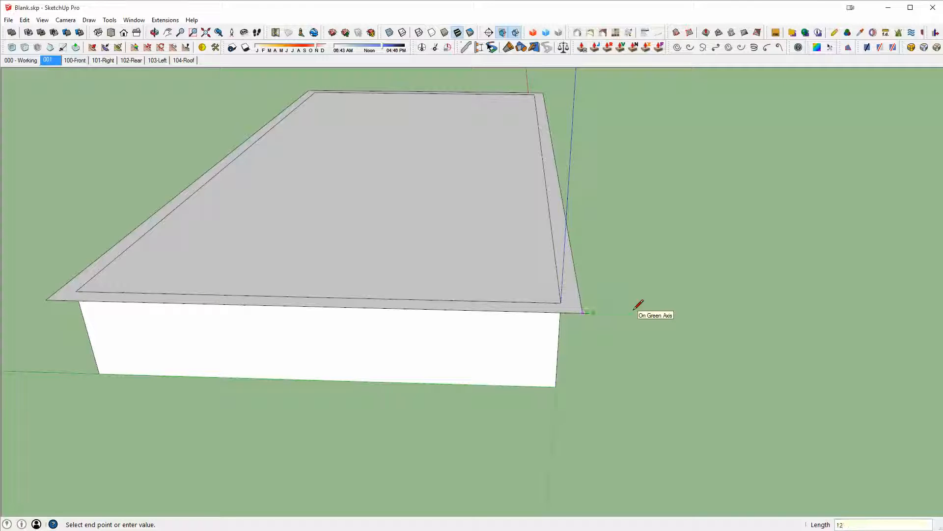
key(Return)
scroll(535, 297, up, 3)
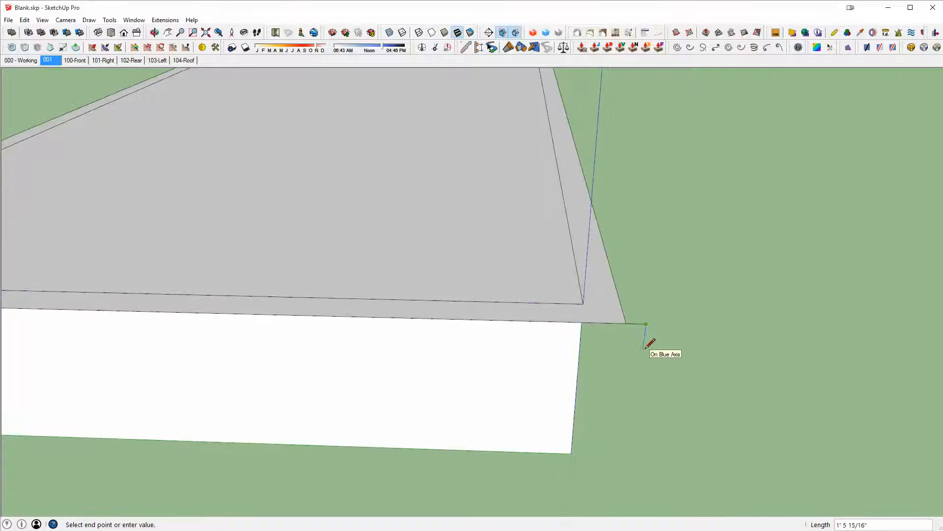
click(627, 324)
middle_drag(625, 324, 516, 270)
scroll(516, 270, down, 5)
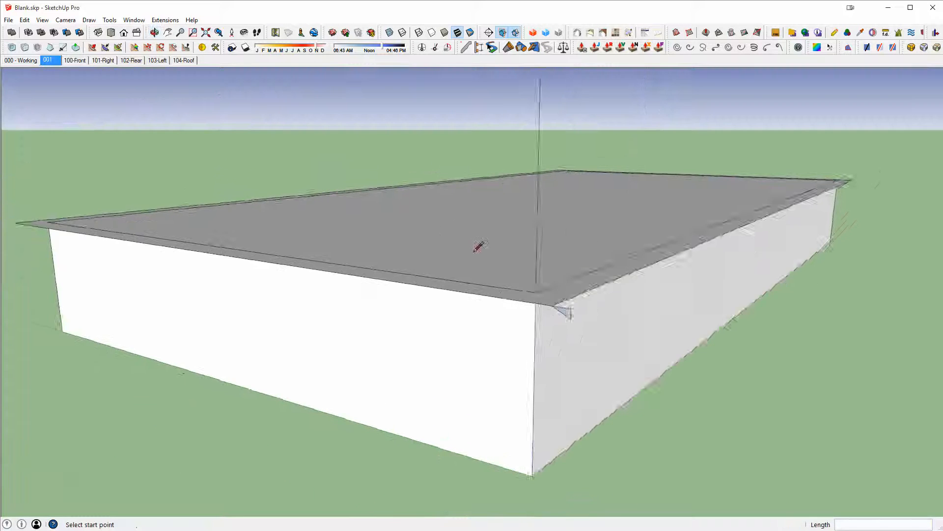
click(657, 327)
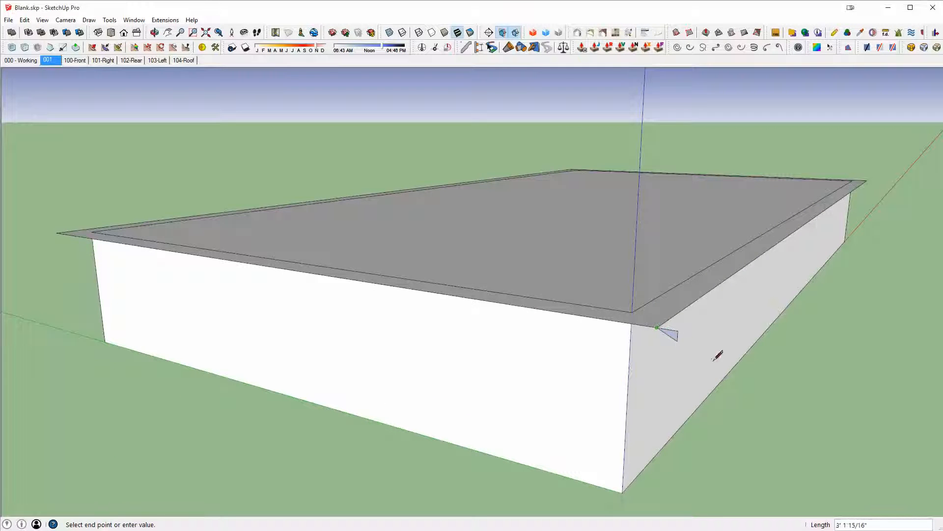
key(Escape)
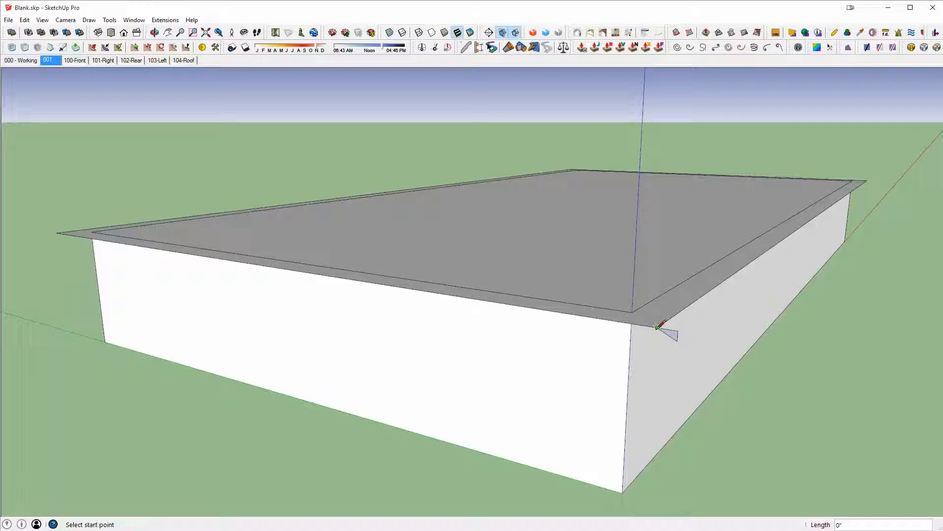
- Draw a long line from the roof corner diagonally across the roof
click(658, 327)
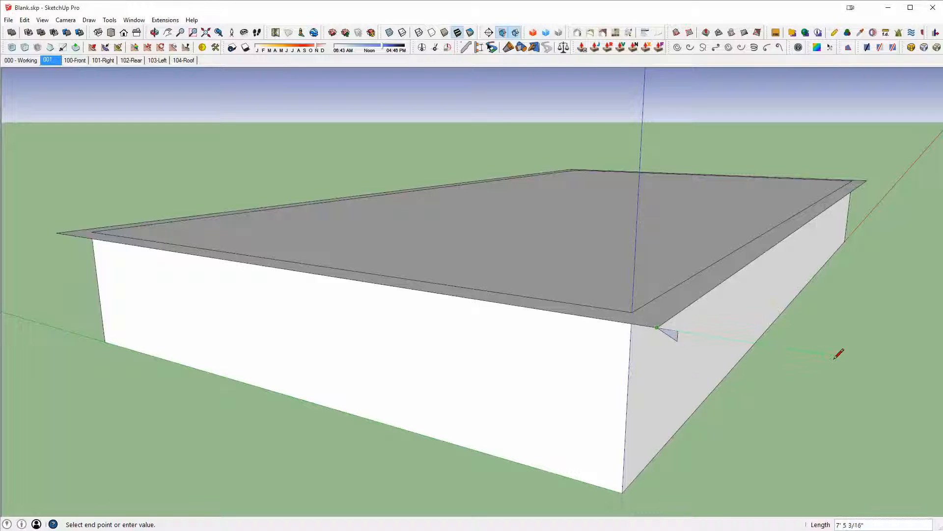
scroll(853, 354, down, 2)
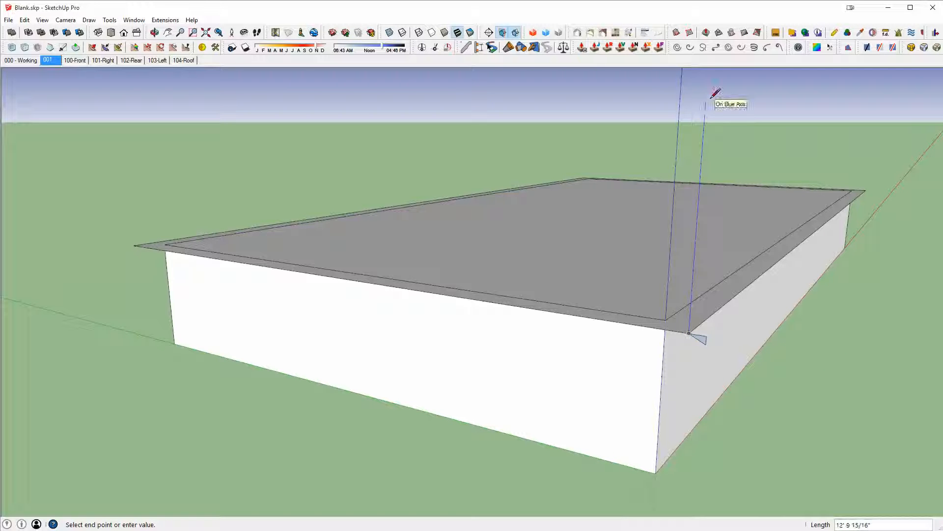
middle_drag(701, 152, 543, 230)
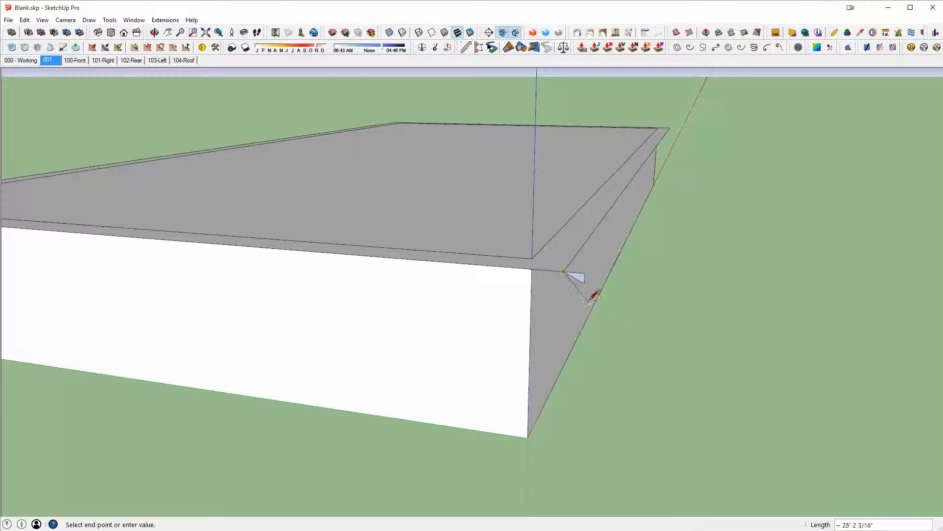
scroll(587, 280, up, 2)
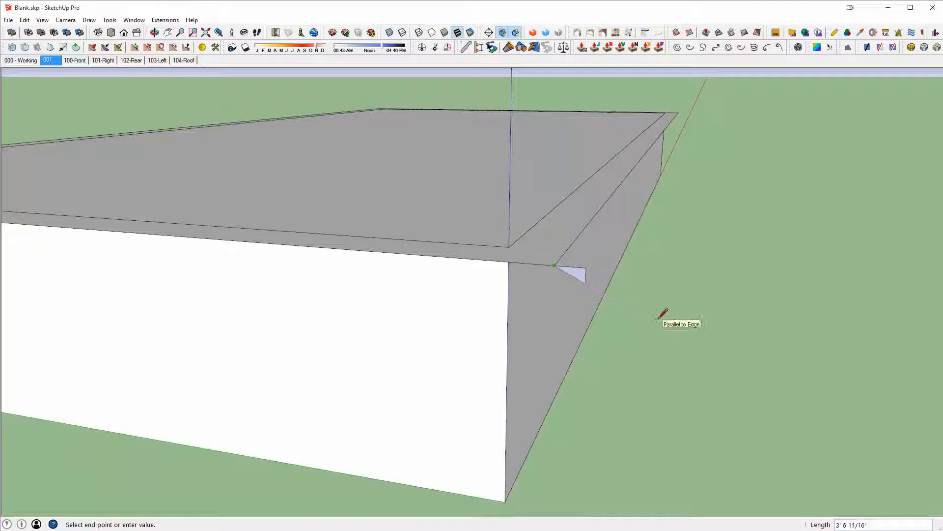
scroll(457, 196, down, 1)
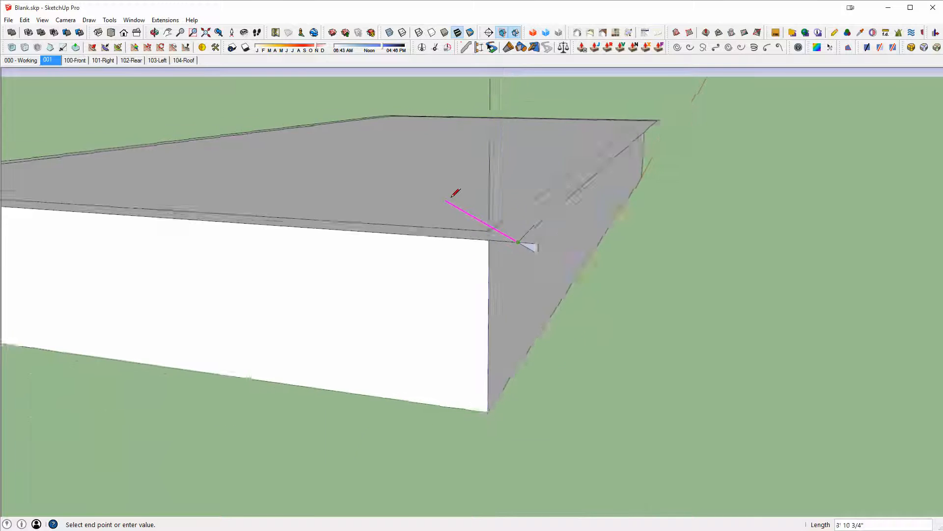
middle_drag(452, 197, 562, 249)
scroll(560, 209, down, 3)
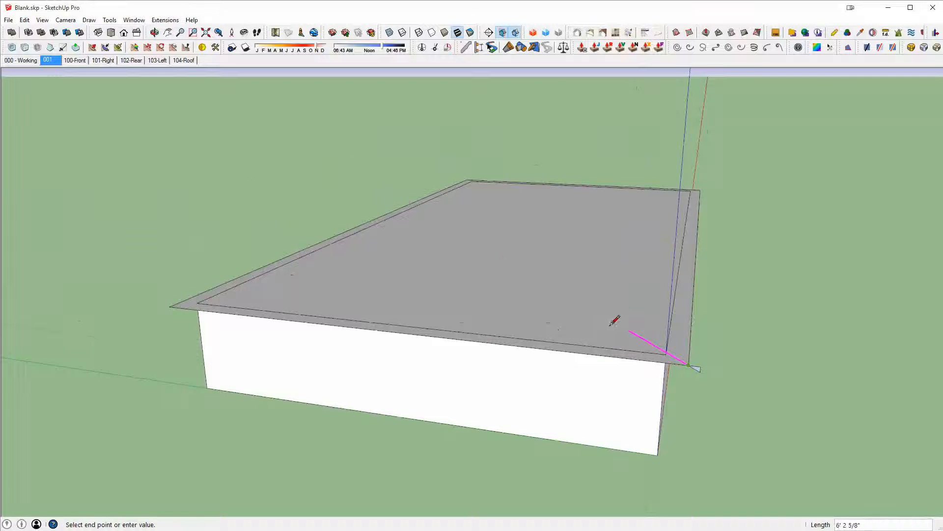
shift+middle_drag(609, 325, 588, 314)
scroll(589, 313, down, 2)
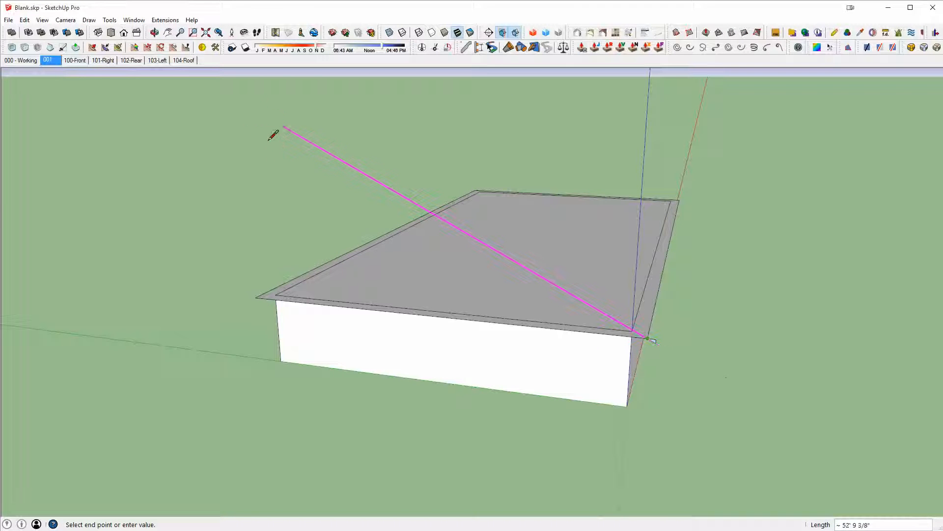
click(253, 106)
middle_drag(265, 123, 573, 305)
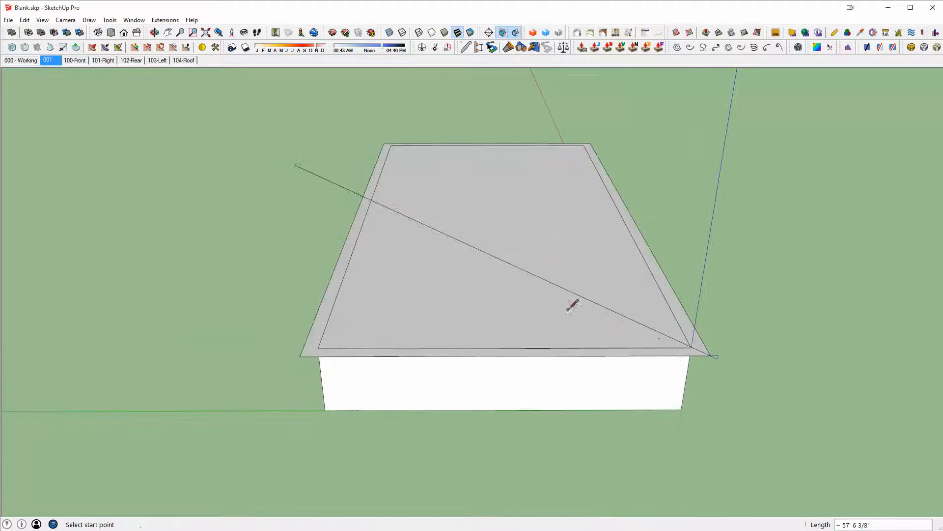
- Draw a vertical line along the blue axis from the midpoint of the roof's front edge up to the diagonal guide line
click(506, 355)
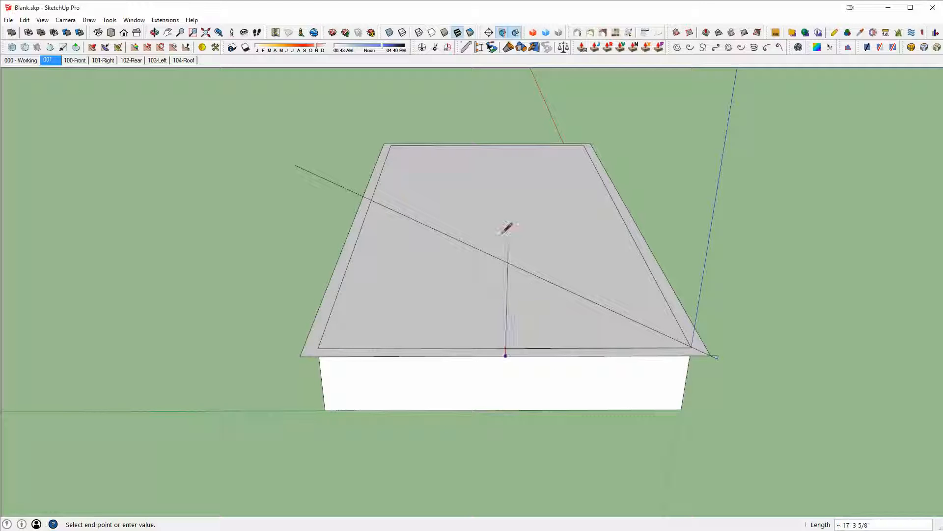
key(Up)
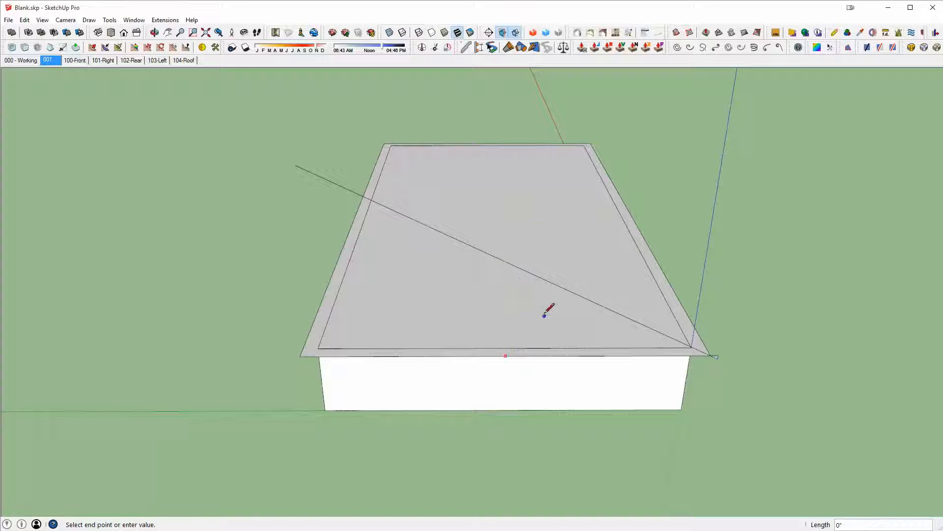
scroll(545, 315, up, 2)
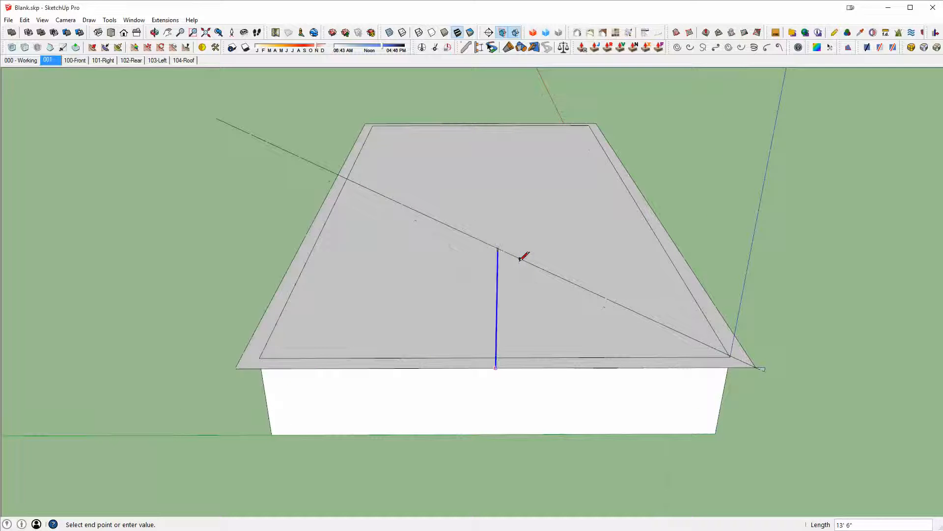
click(498, 248)
- Erase the overshooting parts of the diagonal line and the short outward line at the roof corner
mouse_move(705, 295)
middle_down()
mouse_move(550, 196)
mouse_move(442, 168)
mouse_move(324, 118)
middle_up()
key(e)
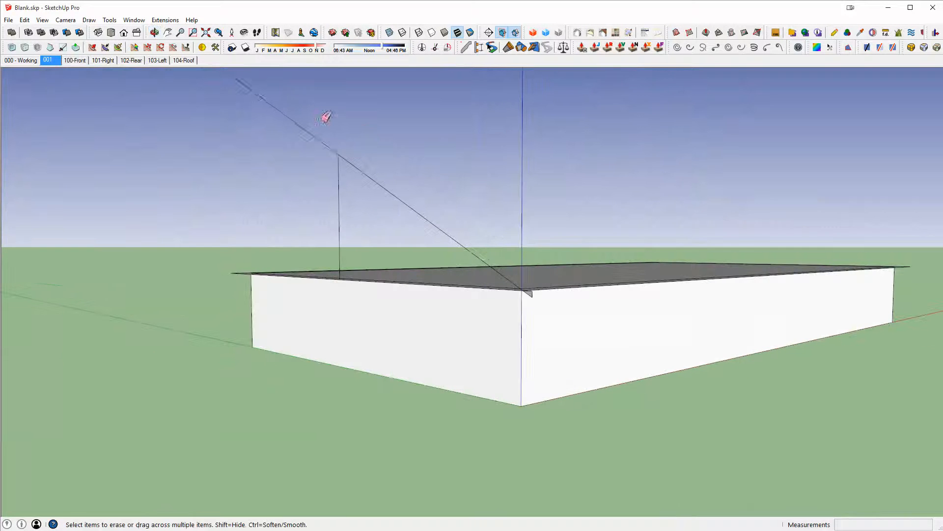
drag(324, 118, 305, 141)
middle_drag(503, 260, 512, 280)
- Draw a line along the roof edge from the corner to the vertical line's base to close a triangular face
key(l)
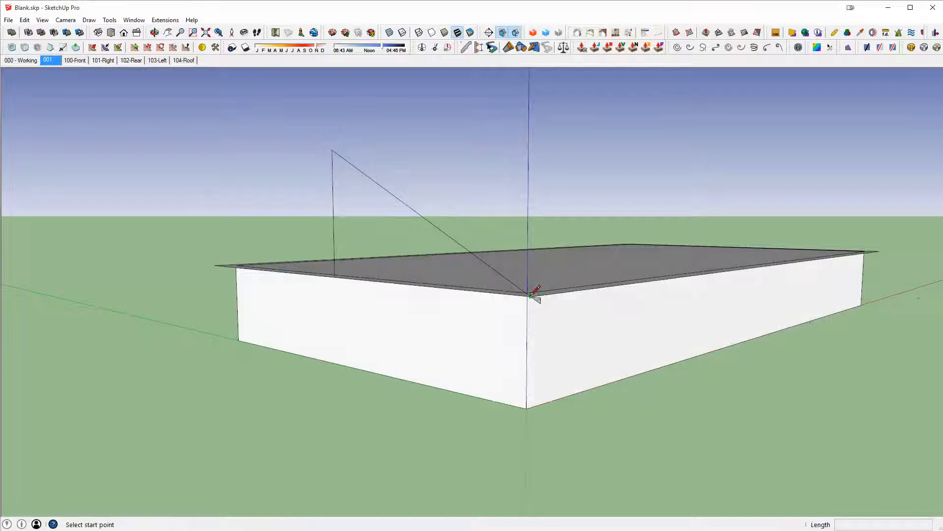
click(529, 295)
click(334, 276)
key(space)
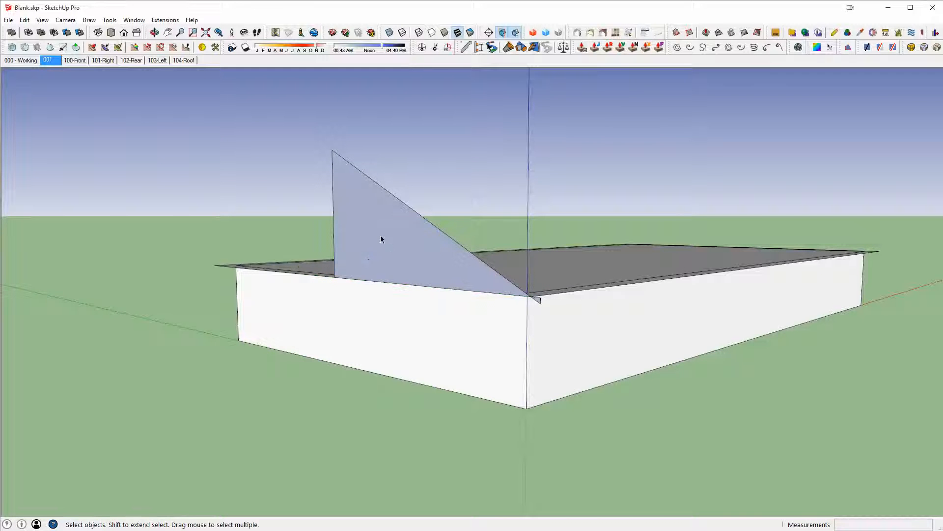
- Erase the leftover stub edges at the roof corner next to the triangular face
click(380, 235)
mouse_move(380, 235)
middle_down()
mouse_move(72, 259)
mouse_move(486, 293)
mouse_move(555, 359)
middle_up()
scroll(652, 332, up, 4)
key(e)
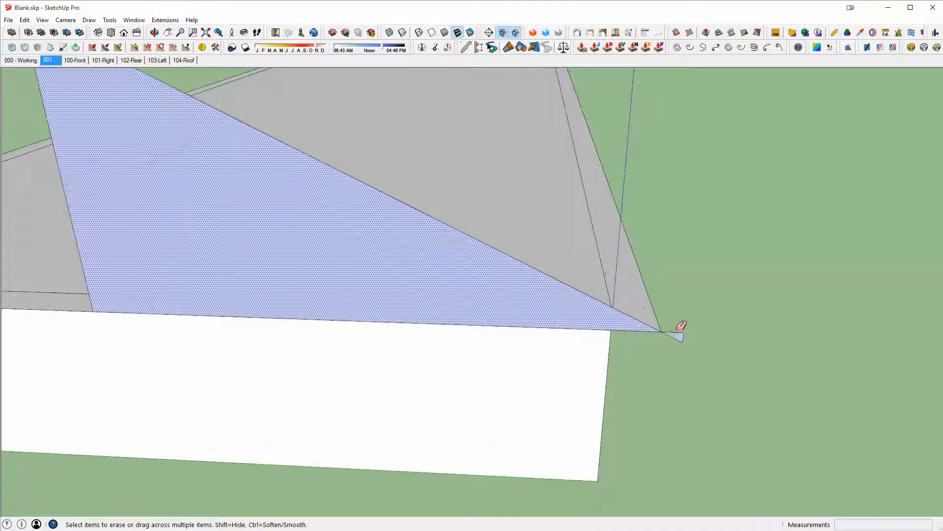
drag(689, 335, 679, 341)
click(672, 332)
middle_drag(525, 289, 469, 290)
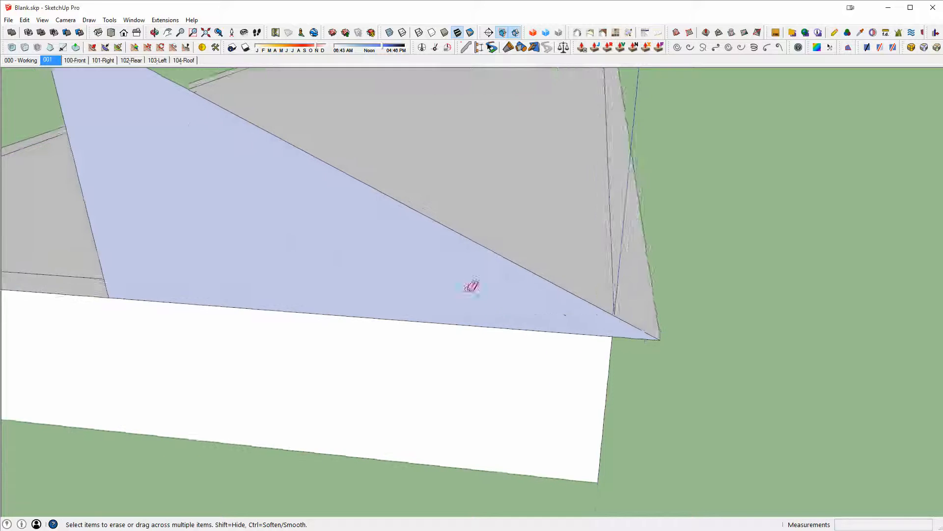
key(space)
- Select the triangular face with its edges and remove it from the model
scroll(471, 286, down, 4)
click(323, 226)
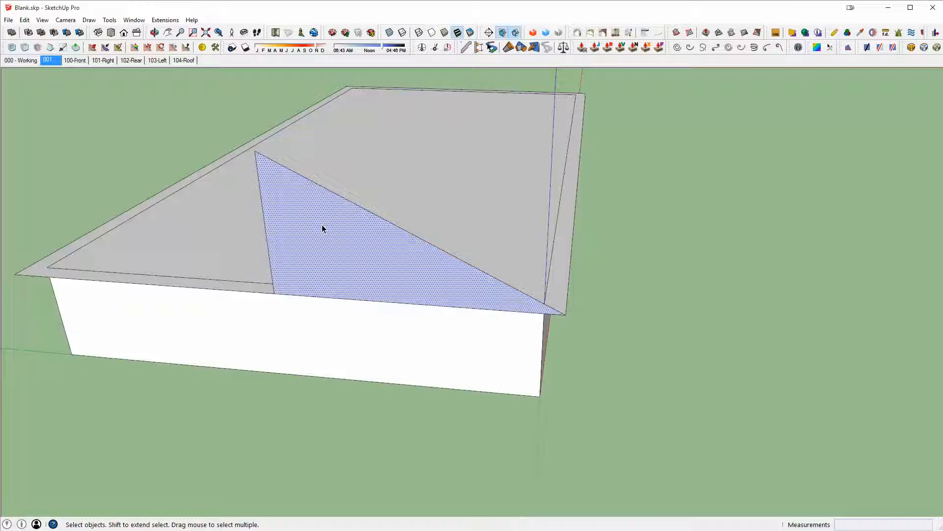
double_click(322, 226)
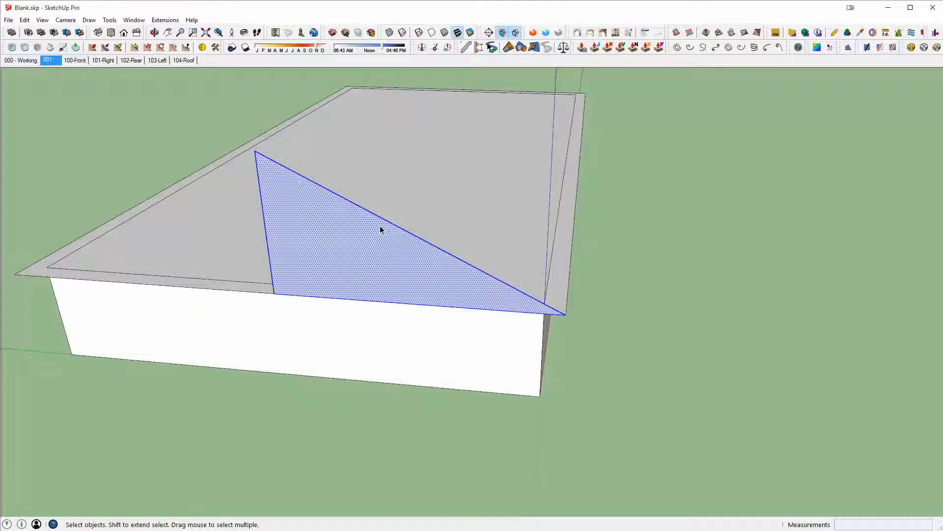
key(Delete)
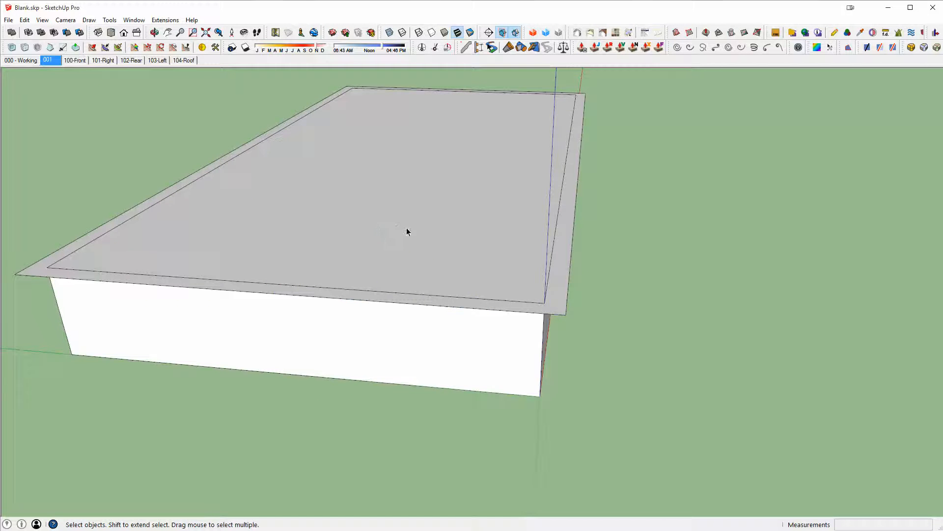
- Open the roof group to place the triangular face inside it
scroll(349, 192, up, 3)
scroll(427, 301, down, 5)
double_click(562, 311)
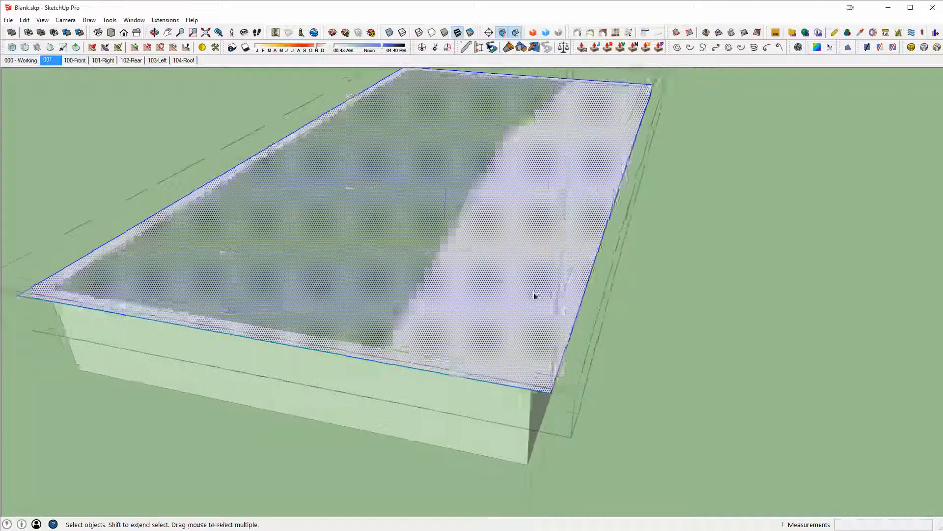
scroll(535, 294, down, 4)
middle_drag(501, 280, 522, 262)
scroll(522, 262, up, 1)
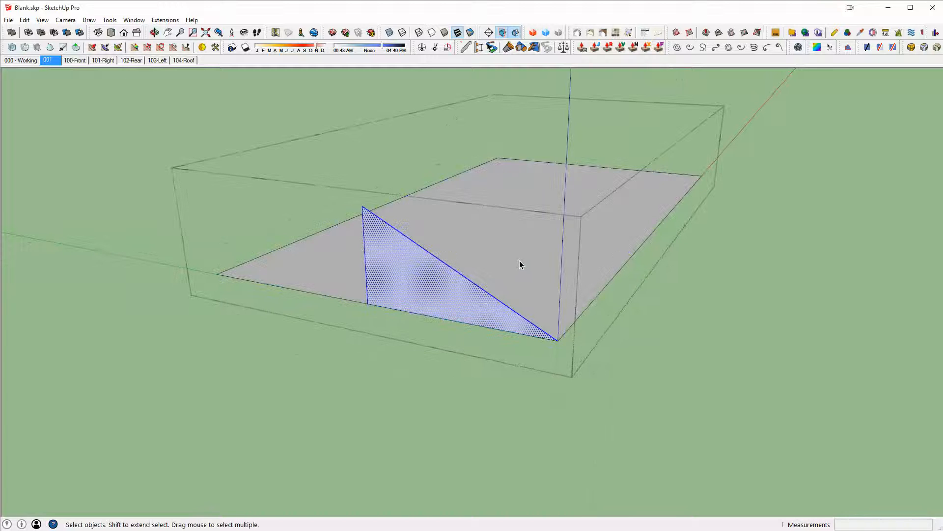
middle_drag(520, 263, 590, 322)
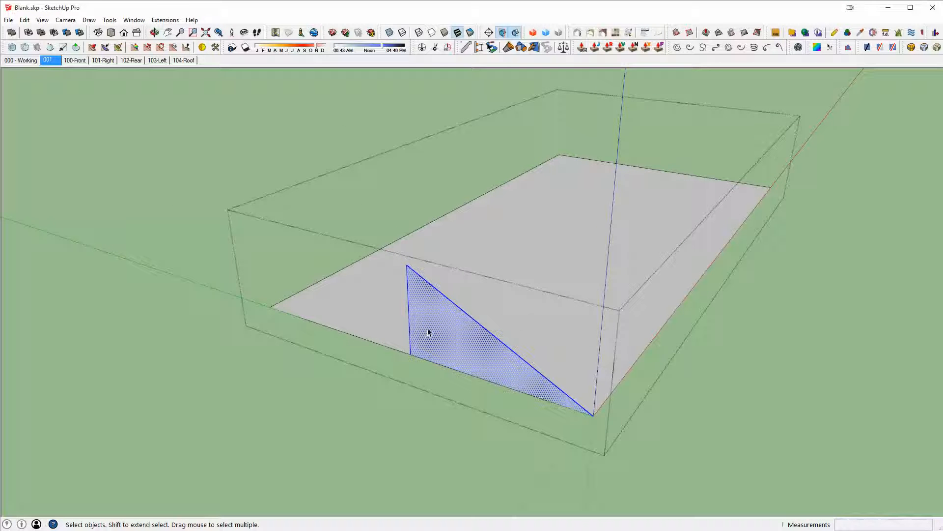
key(l)
middle_drag(428, 334, 450, 338)
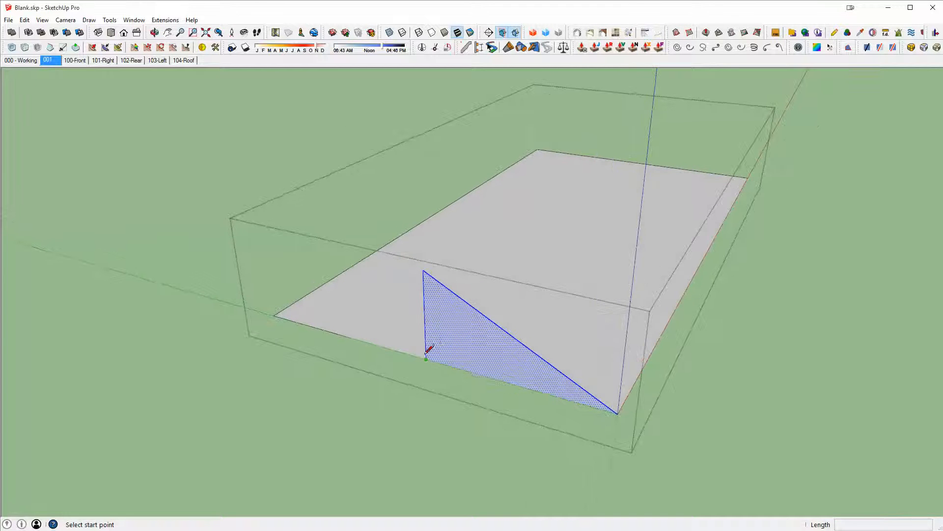
middle_drag(447, 303, 455, 312)
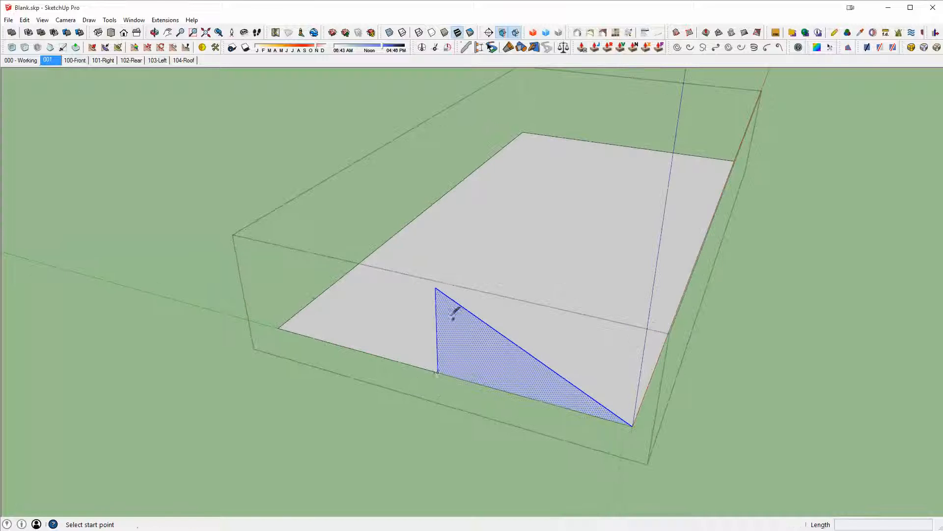
click(439, 289)
middle_drag(485, 253, 410, 351)
scroll(499, 324, down, 2)
middle_drag(500, 327, 457, 328)
key(Escape)
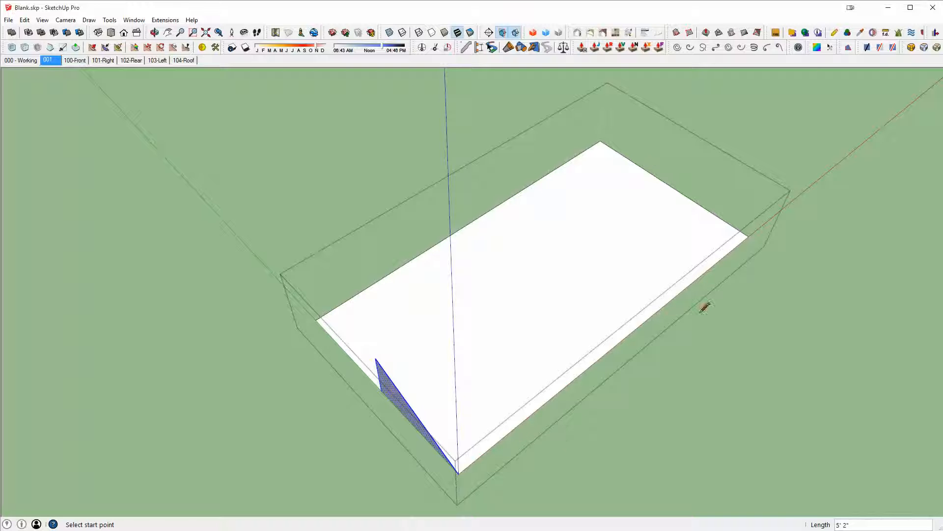
click(375, 357)
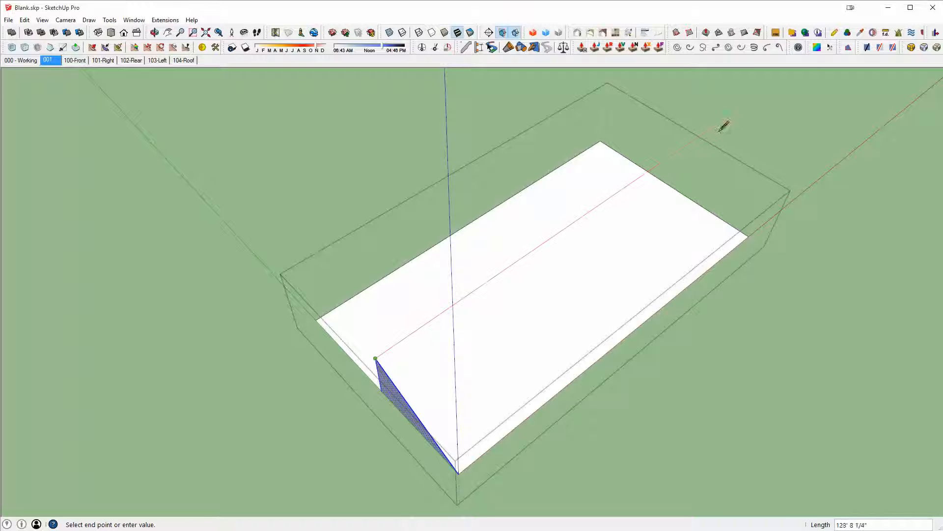
key(Escape)
middle_drag(389, 363, 517, 370)
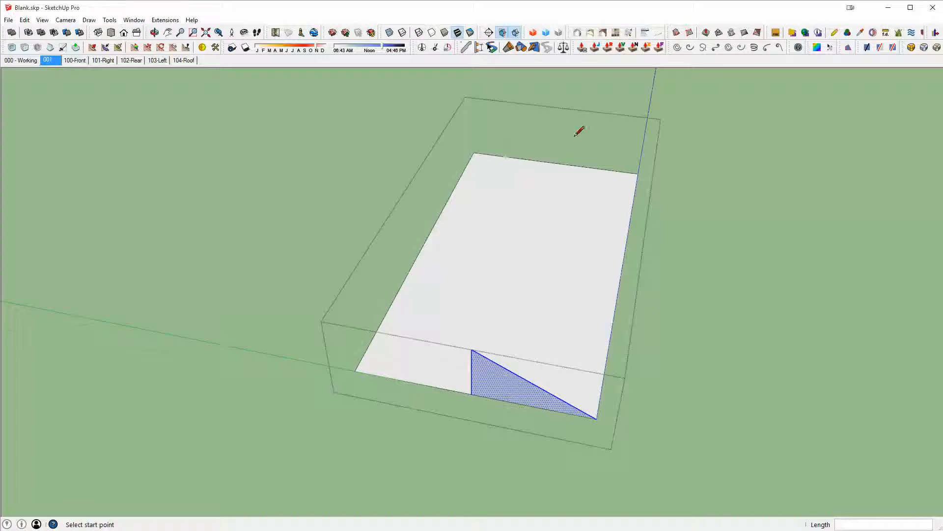
middle_drag(589, 265, 525, 375)
click(506, 383)
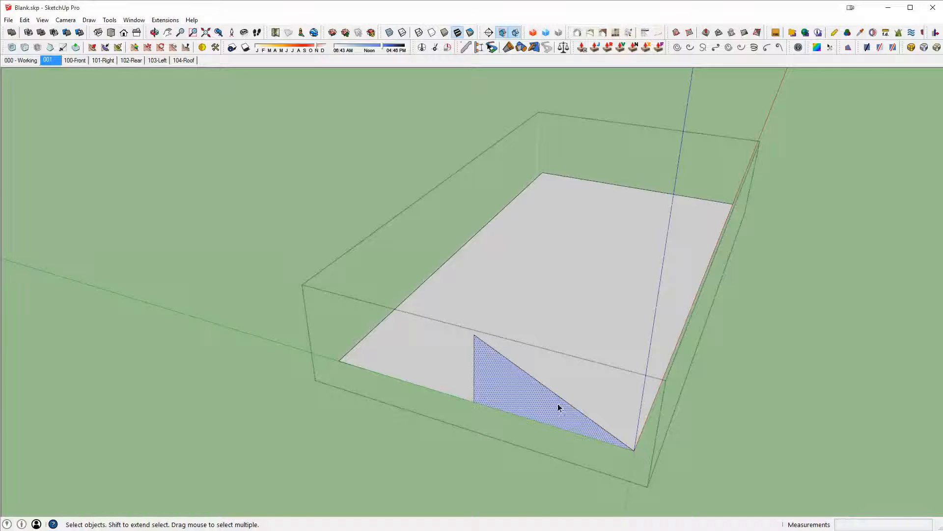
- Push/pull the triangular face across the roof slab to form the sloped roof mass
middle_drag(558, 403, 569, 274)
click(569, 269)
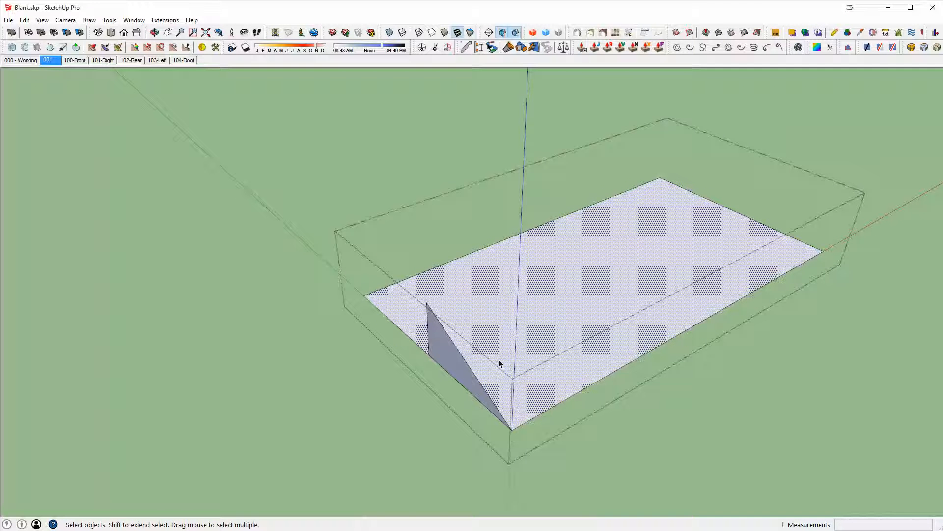
double_click(520, 352)
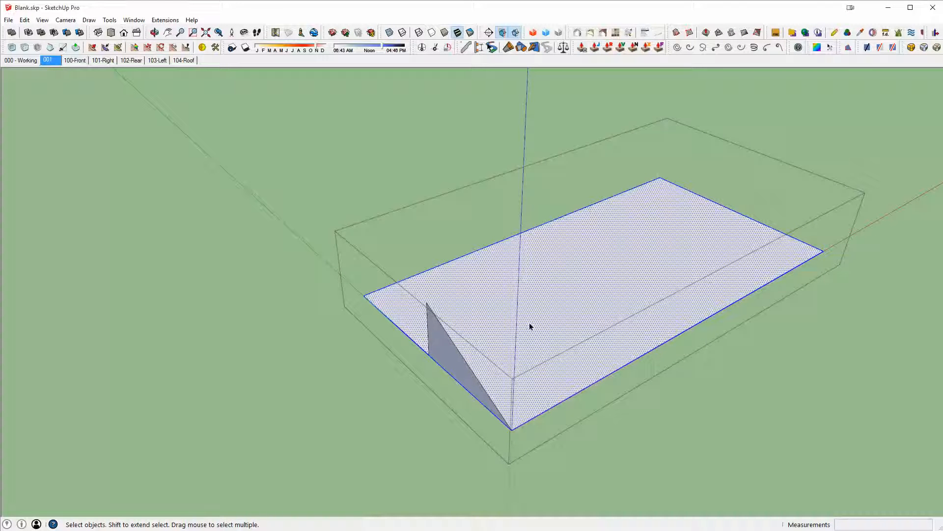
middle_drag(529, 322, 503, 350)
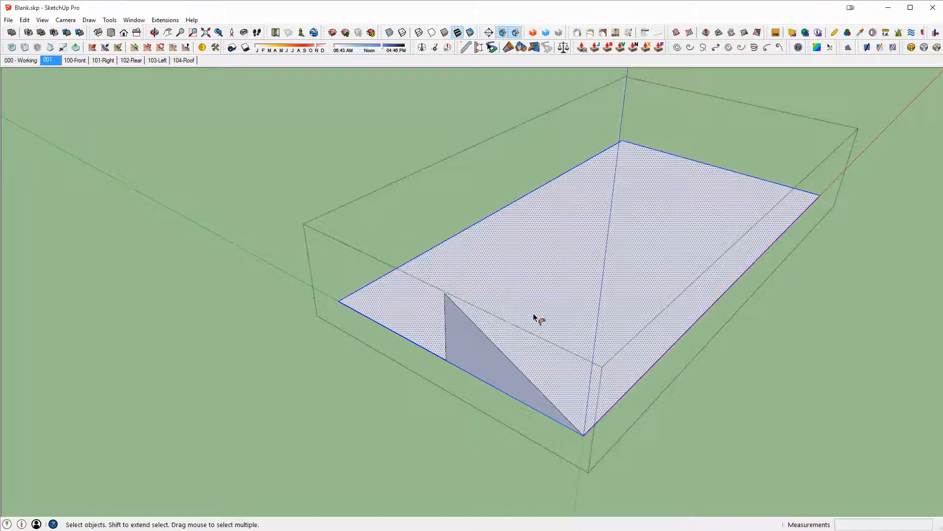
key(p)
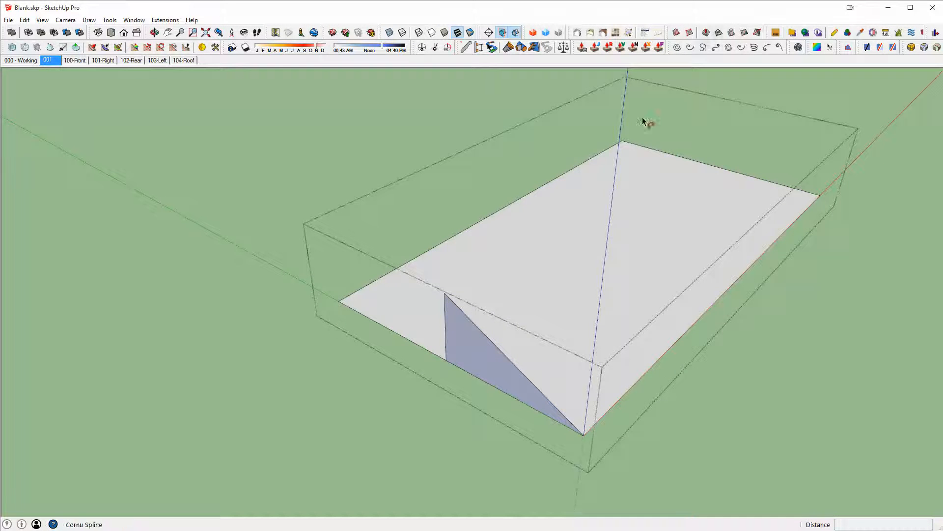
middle_drag(493, 351, 482, 351)
scroll(483, 354, up, 1)
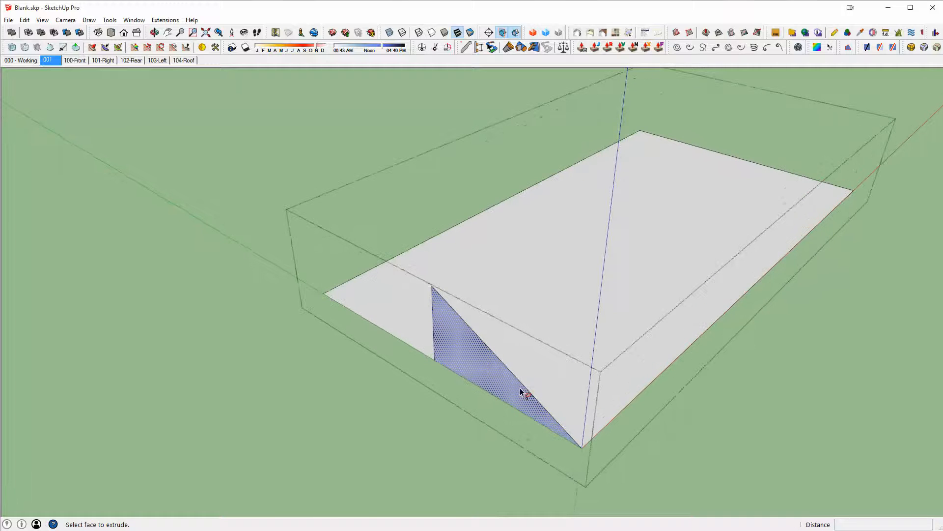
double_click(458, 343)
mouse_move(754, 254)
middle_down()
mouse_move(400, 177)
mouse_move(650, 82)
mouse_move(669, 141)
middle_up()
- Erase the unwanted edges and faces of the extruded form to leave the hip roof faces
key(e)
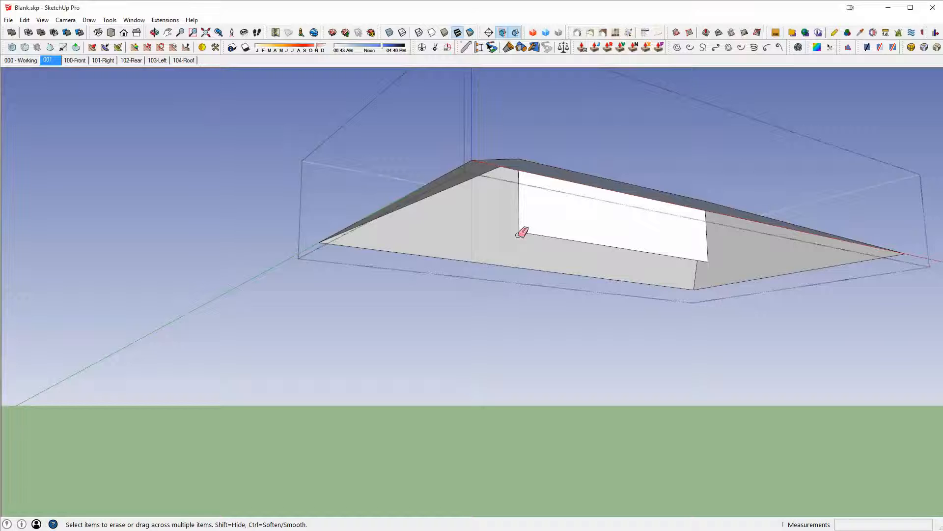
click(519, 227)
mouse_move(713, 239)
middle_down()
mouse_move(679, 208)
mouse_move(726, 224)
mouse_move(691, 396)
middle_up()
click(740, 224)
key(space)
scroll(619, 210, down, 4)
middle_drag(620, 209, 498, 361)
middle_drag(593, 302, 442, 316)
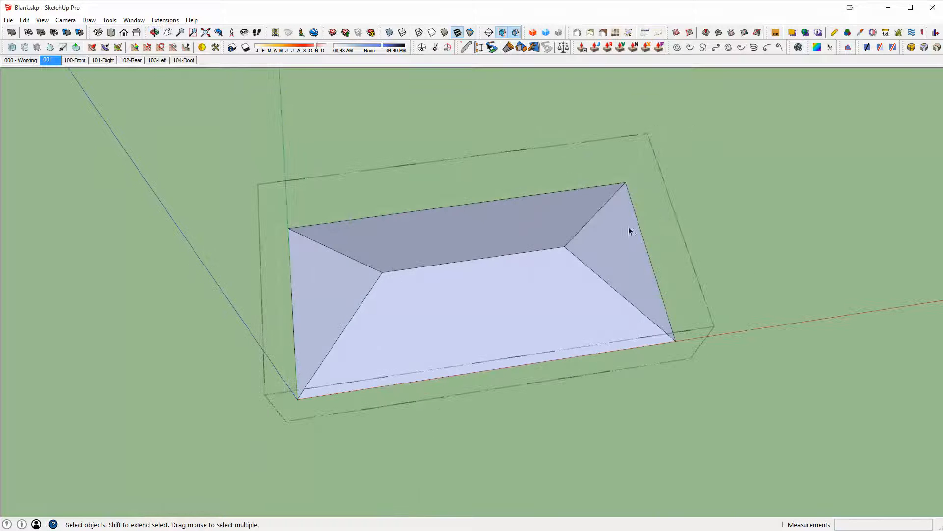
- Reverse the orientation of the large roof face
scroll(489, 293, up, 1)
middle_drag(488, 293, 443, 290)
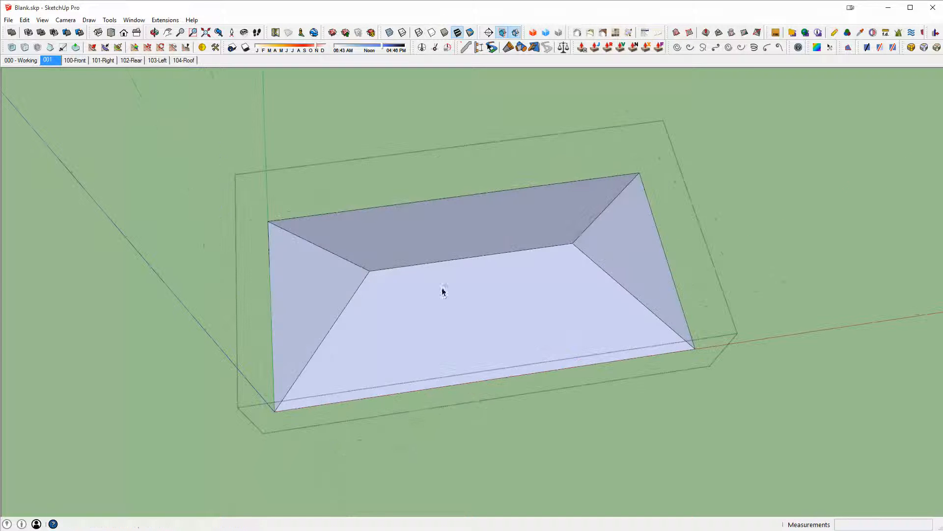
middle_drag(561, 287, 548, 265)
click(542, 266)
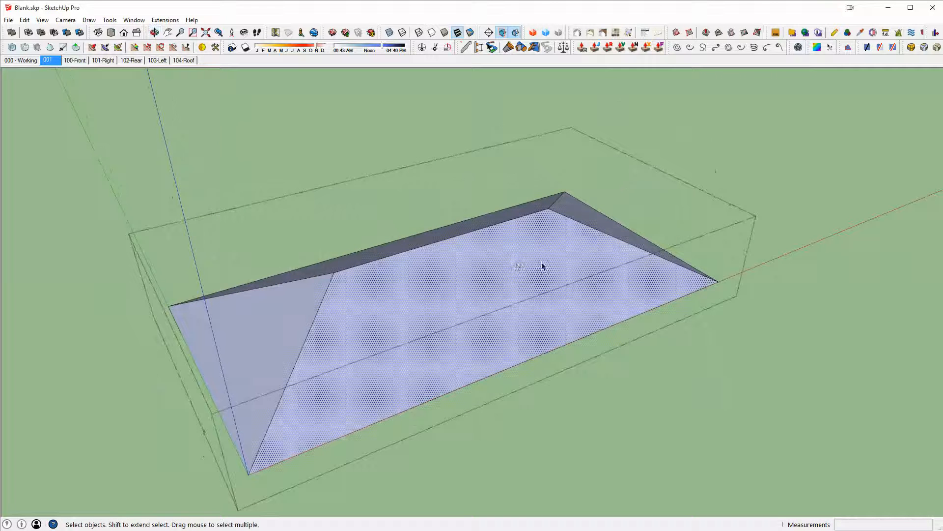
right_click(446, 285)
click(503, 379)
- Undo the last change to the roof faces
middle_drag(444, 269, 320, 263)
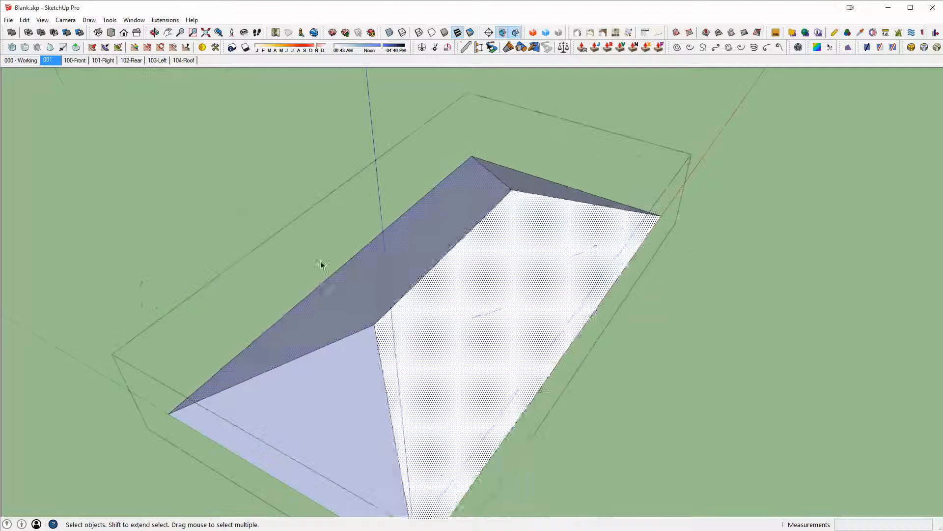
right_click(383, 288)
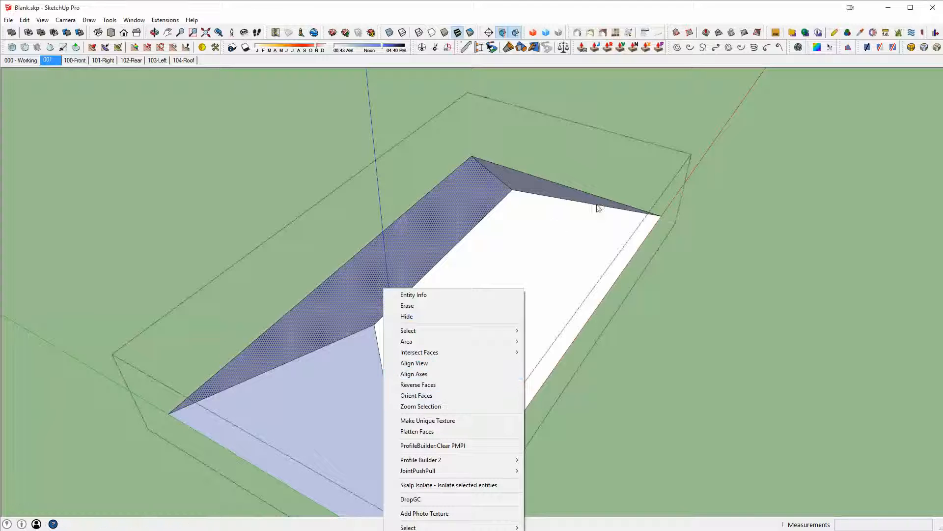
click(558, 226)
middle_drag(567, 224, 435, 312)
key(ctrl+z)
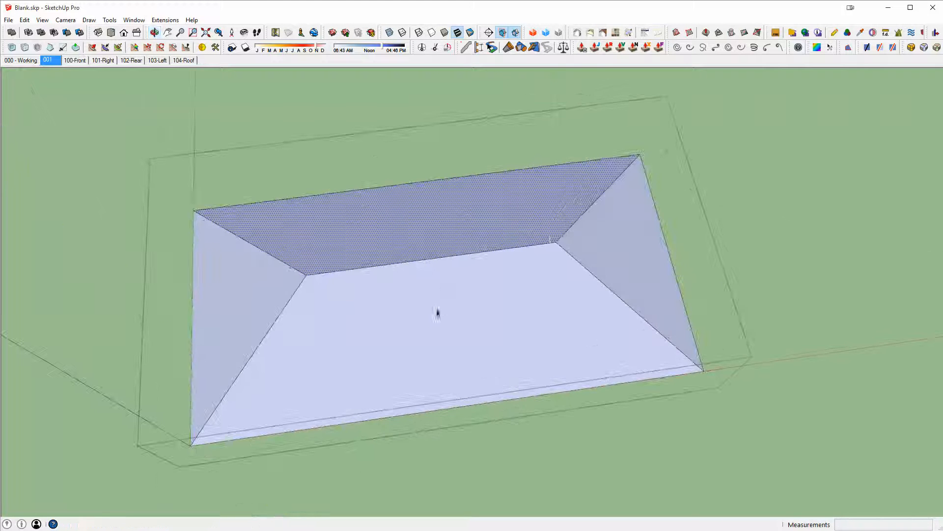
- Trace a line between two corners on the roof's underside to restore its face
triple_click(272, 311)
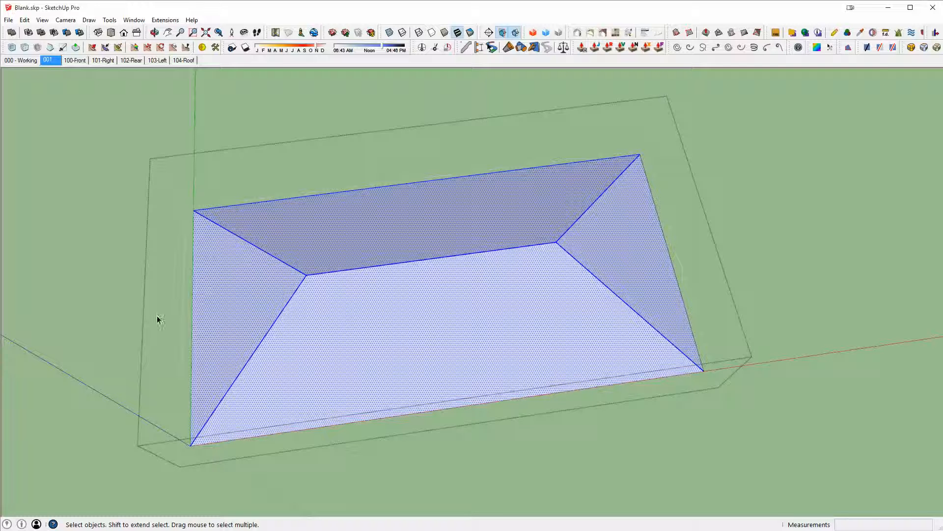
middle_drag(322, 216, 389, 253)
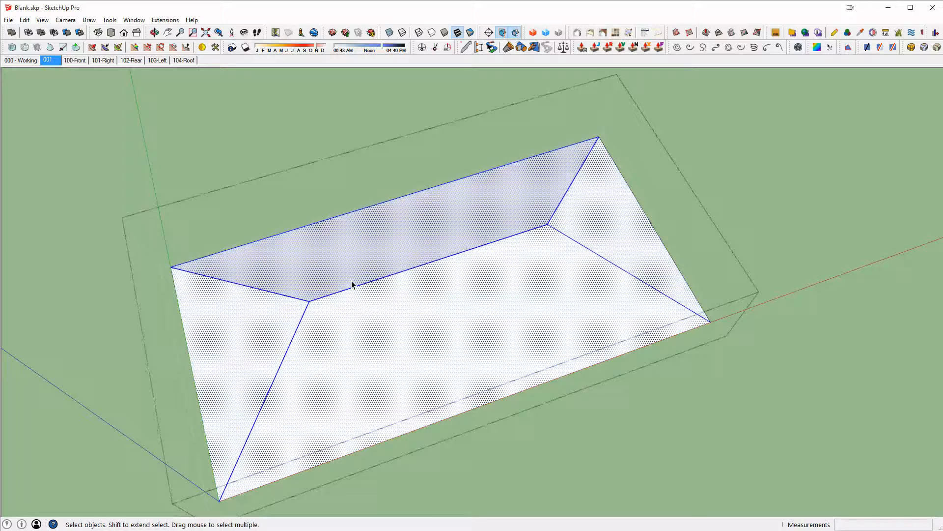
middle_drag(412, 288, 612, 69)
middle_drag(465, 255, 528, 222)
key(l)
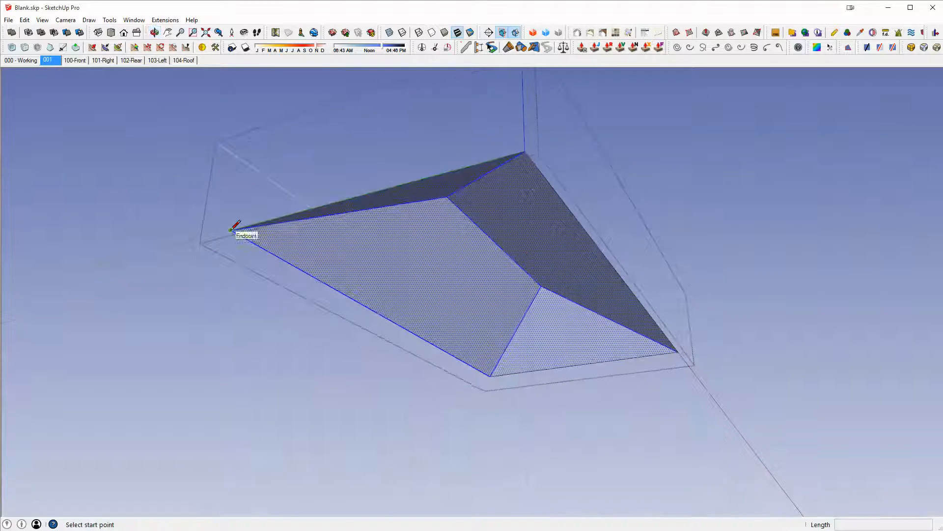
click(230, 229)
click(526, 149)
middle_drag(609, 270, 677, 210)
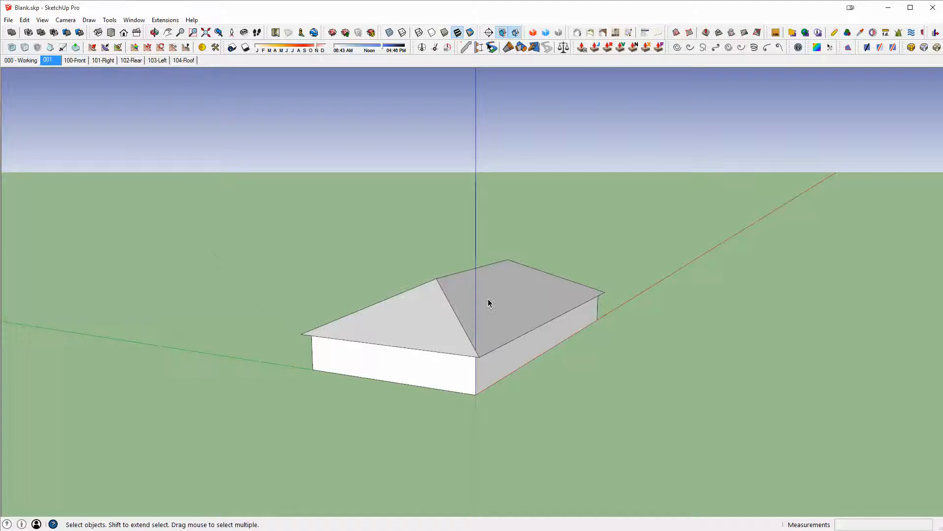
- Draw a rectangle about 136 by 45 ft on the ground beside the hip-roofed block
middle_drag(489, 303, 289, 328)
middle_drag(358, 332, 330, 365)
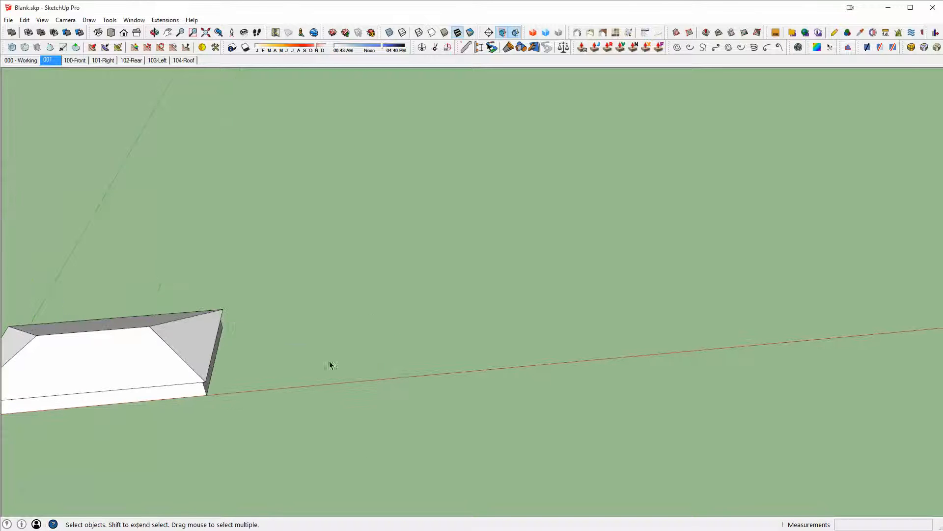
key(r)
click(354, 381)
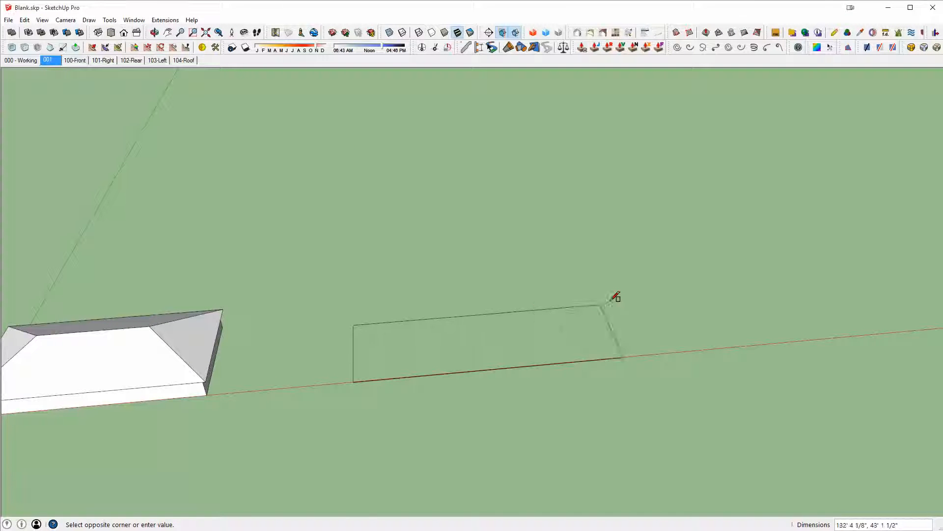
click(606, 301)
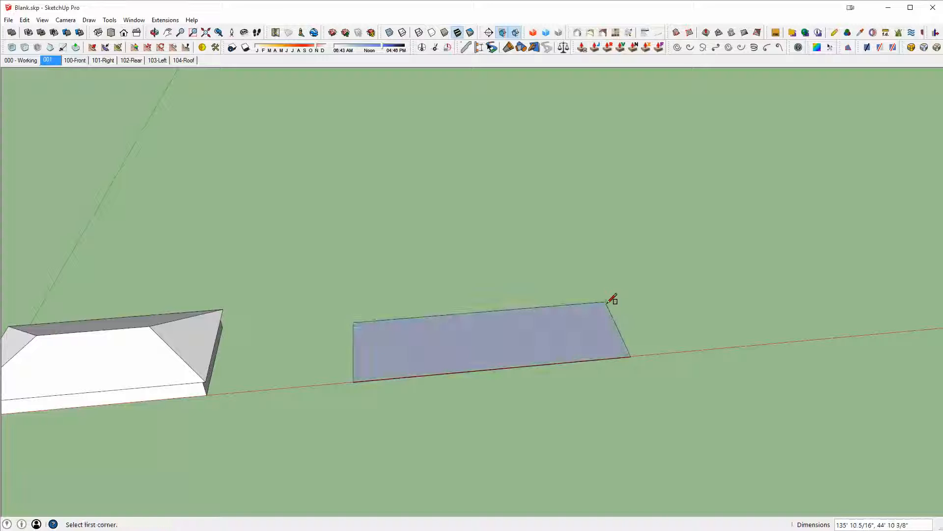
- Draw three more rectangles attached to the first, about 78 by 53, 210 by 53 and 91 by 45 ft, forming a C-shaped footprint
click(605, 301)
click(488, 233)
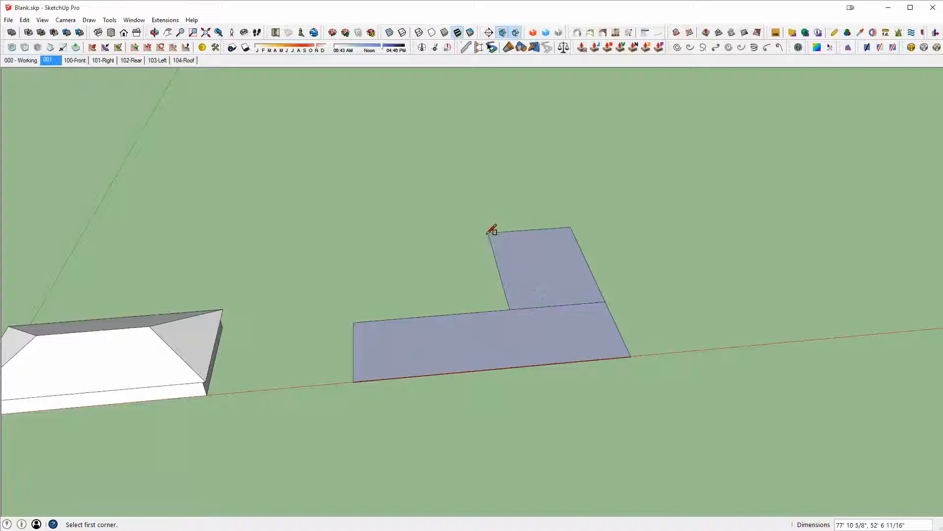
click(488, 233)
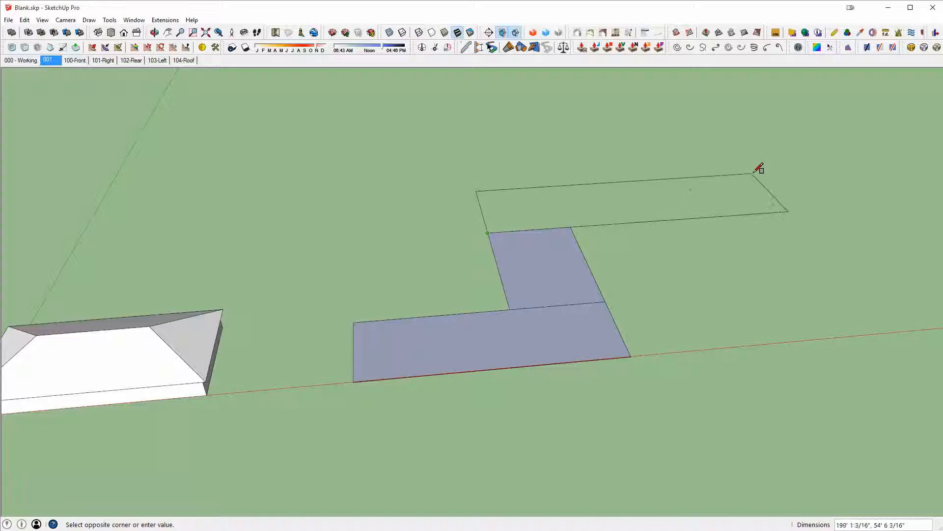
click(769, 174)
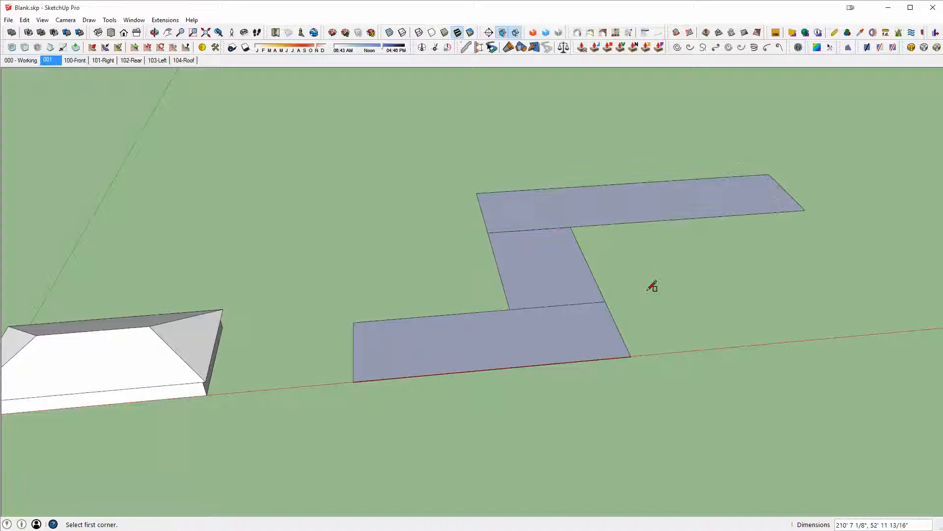
click(606, 300)
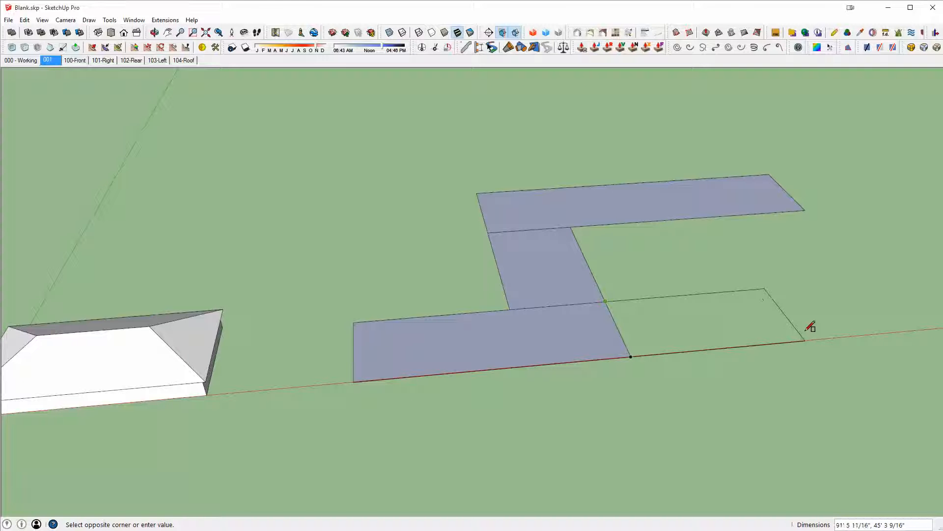
click(806, 340)
- Erase the dividing edges between the rectangles to merge them into one face
mouse_move(585, 212)
middle_down()
mouse_move(459, 280)
mouse_move(524, 252)
middle_up()
key(e)
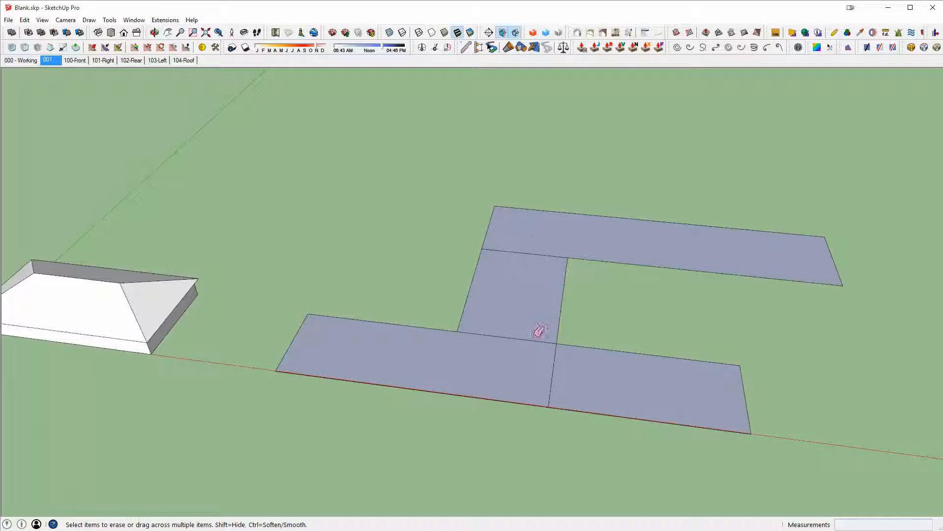
drag(539, 331, 536, 342)
drag(531, 247, 550, 270)
mouse_move(549, 270)
middle_down()
mouse_move(558, 251)
mouse_move(570, 255)
middle_up()
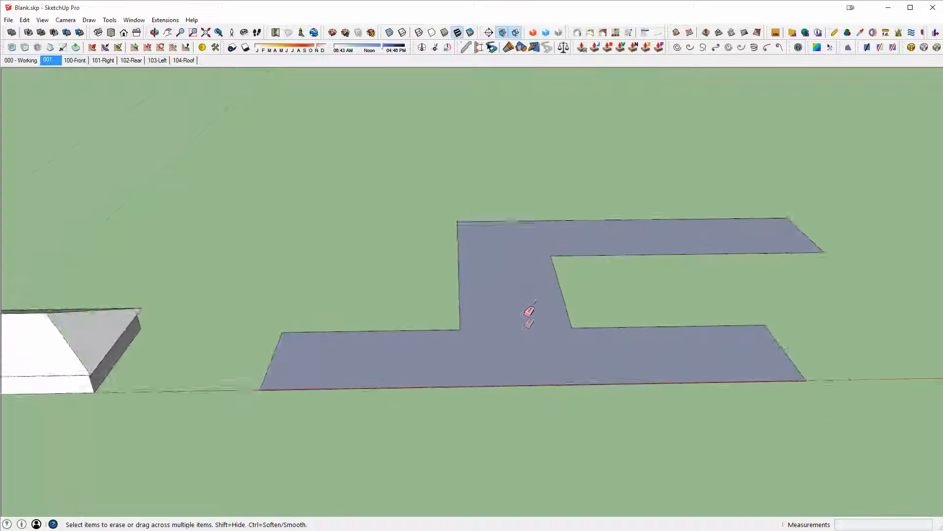
- Push/pull the C-shaped footprint up by 12
scroll(528, 318, up, 2)
key(p)
click(521, 340)
text(12)
key(Return)
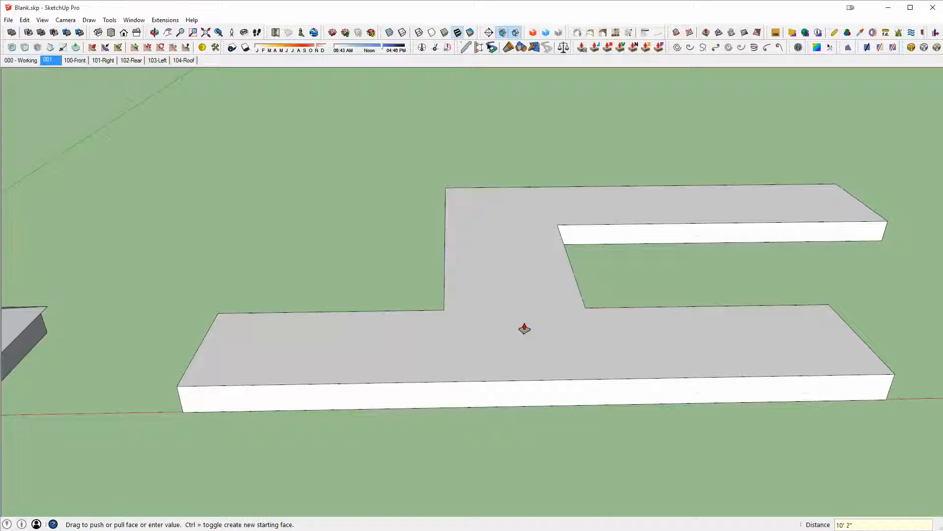
- Select the whole extruded block and make it a group
key(space)
triple_click(525, 325)
key(ctrl+g)
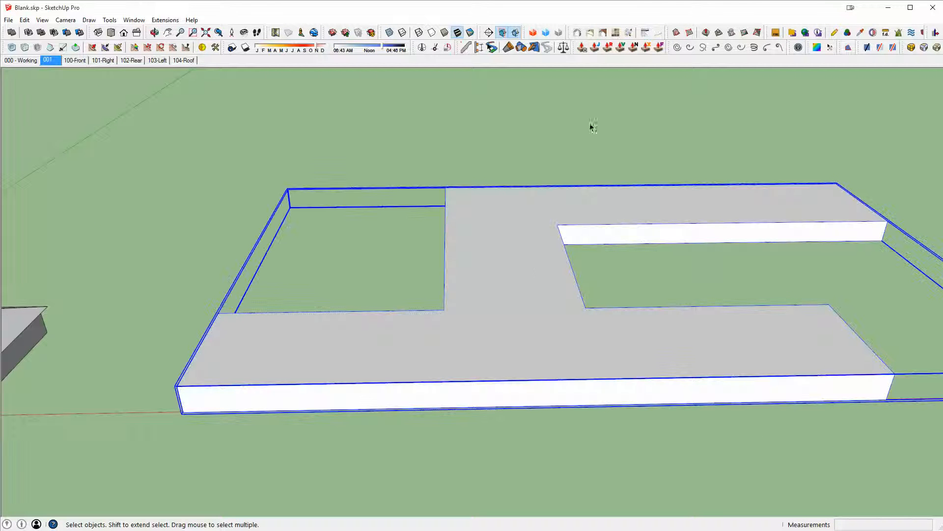
double_click(503, 224)
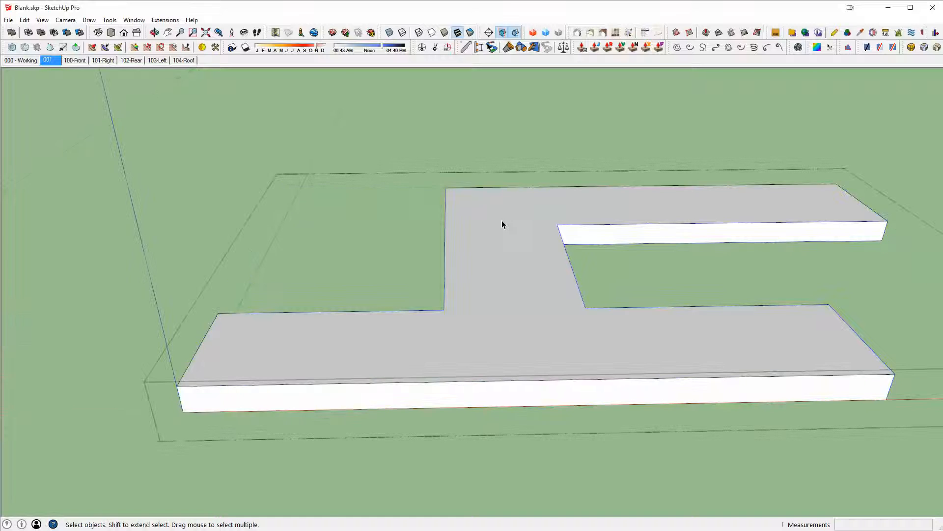
click(487, 257)
middle_drag(637, 205, 627, 243)
key(ctrl+z)
key(ctrl+z)
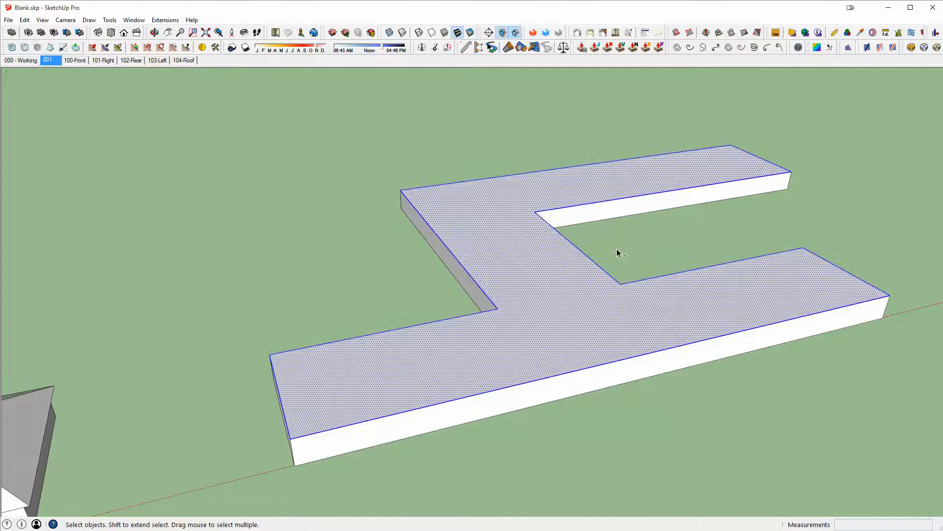
key(ctrl+y)
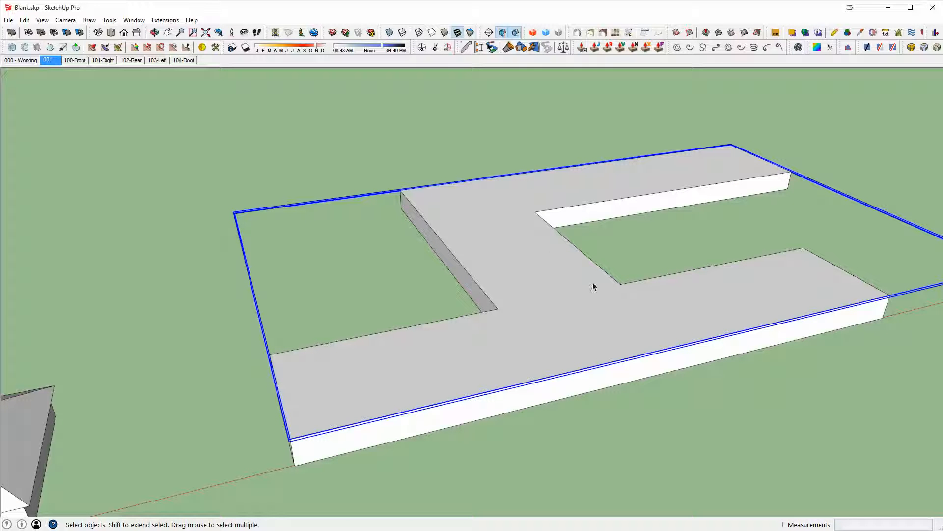
- Inside the group, offset the top face's outline 24 outward to form the overhang
double_click(562, 242)
middle_drag(539, 324, 528, 330)
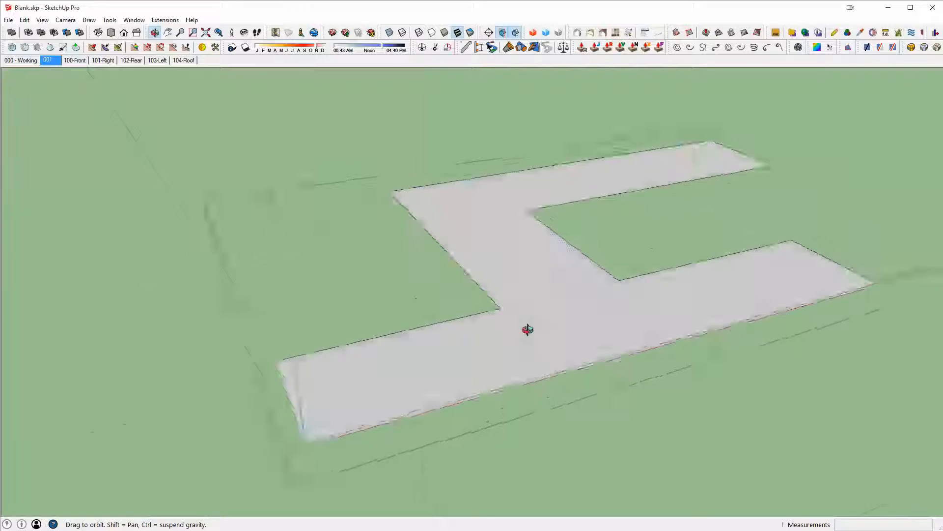
click(579, 263)
scroll(579, 263, up, 4)
key(f)
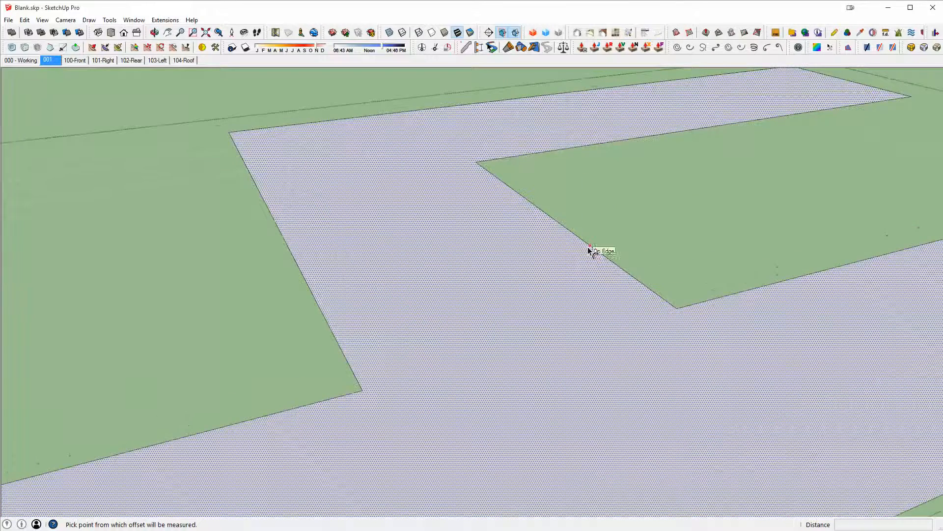
click(588, 247)
text(24)
key(Return)
key(space)
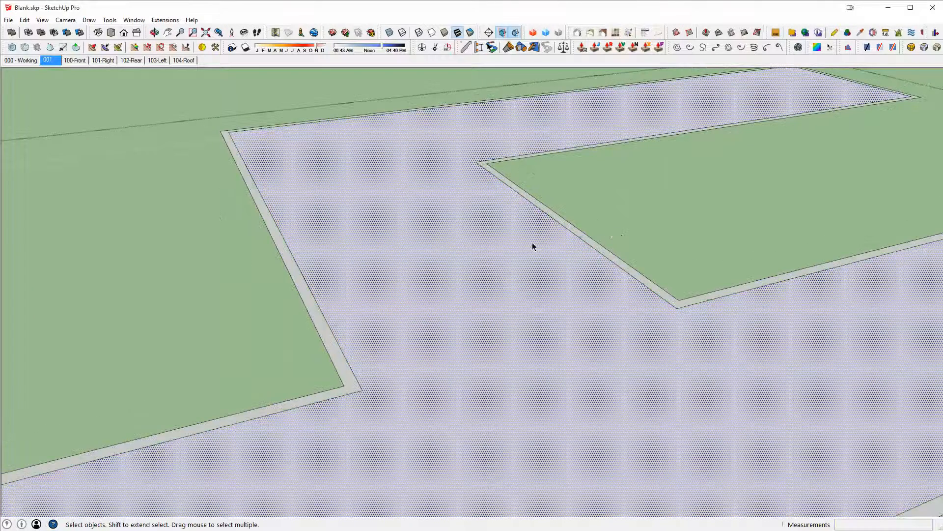
- Delete the original top face inside the offset outline
double_click(530, 243)
key(Delete)
scroll(431, 358, down, 2)
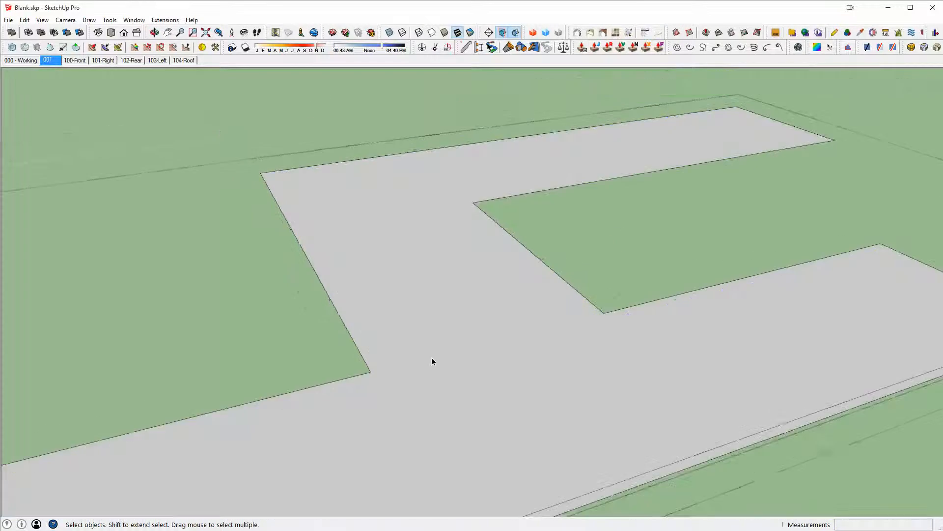
- Orbit around the block to inspect the overhang from below and above
middle_drag(431, 359, 687, 92)
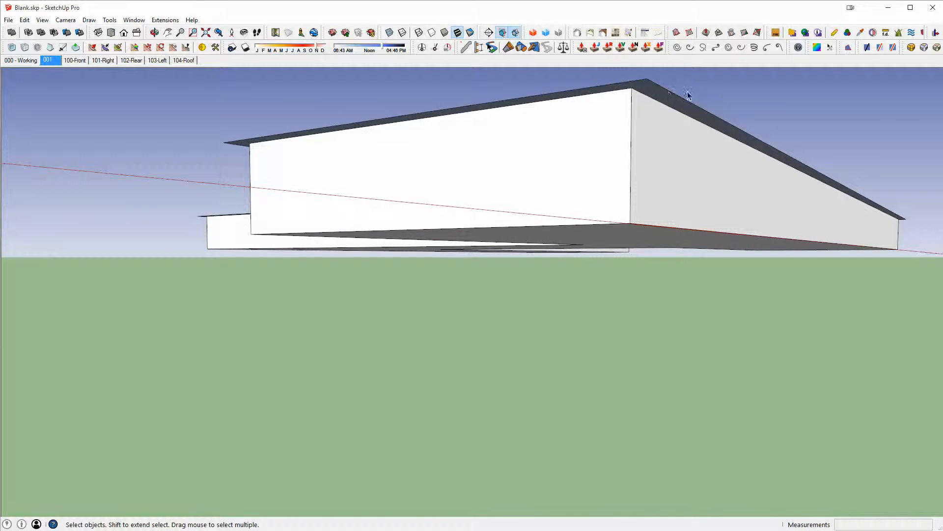
middle_drag(596, 91, 588, 315)
shift+middle_drag(598, 127, 441, 362)
scroll(440, 362, down, 5)
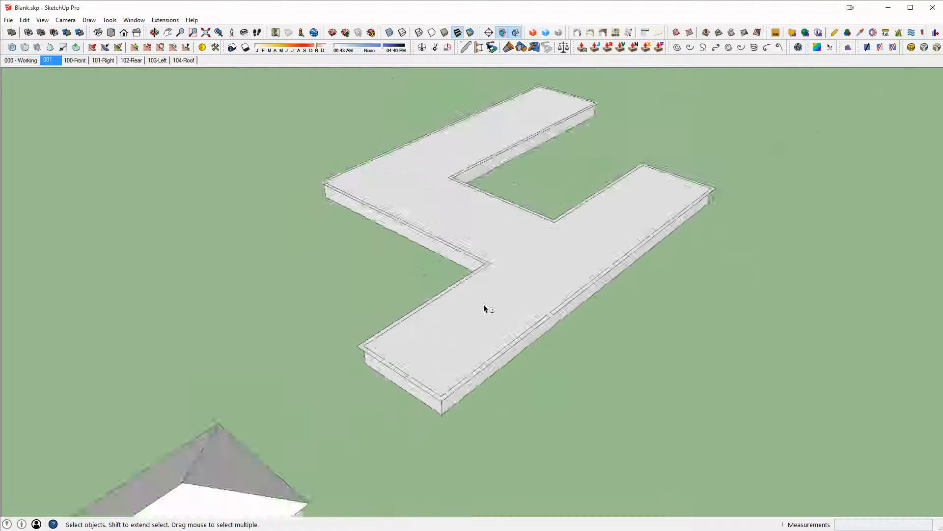
middle_drag(484, 308, 362, 355)
scroll(362, 356, up, 3)
middle_drag(578, 295, 516, 319)
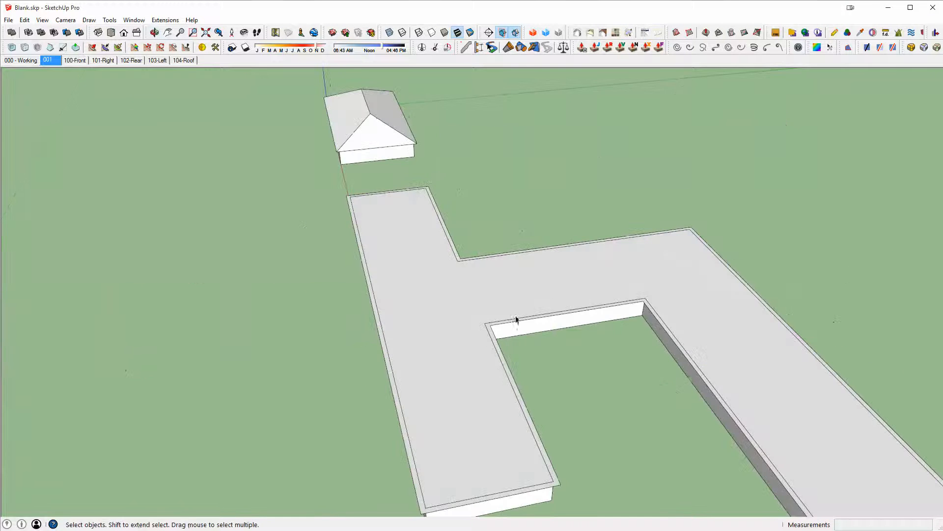
key(l)
middle_drag(480, 457, 538, 318)
scroll(496, 344, up, 4)
key(space)
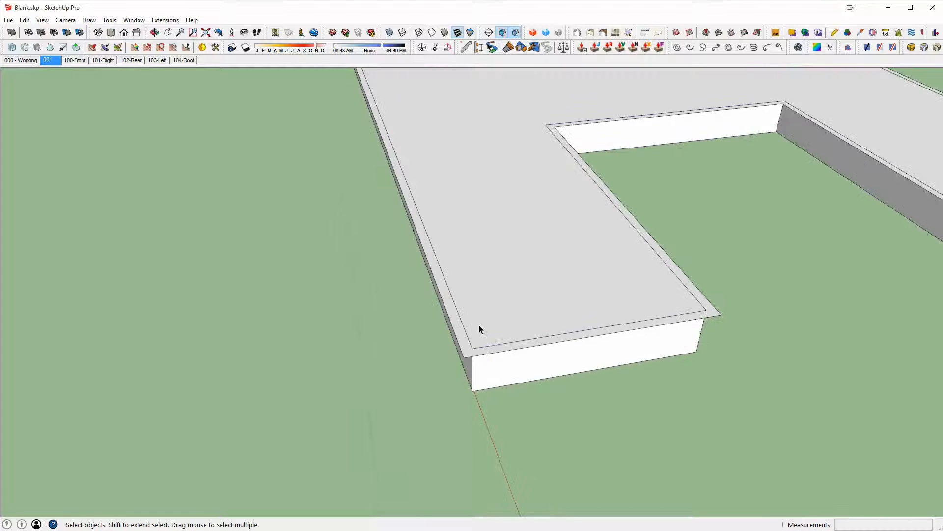
double_click(479, 326)
key(Escape)
scroll(479, 339, up, 3)
double_click(462, 349)
middle_drag(472, 353, 603, 324)
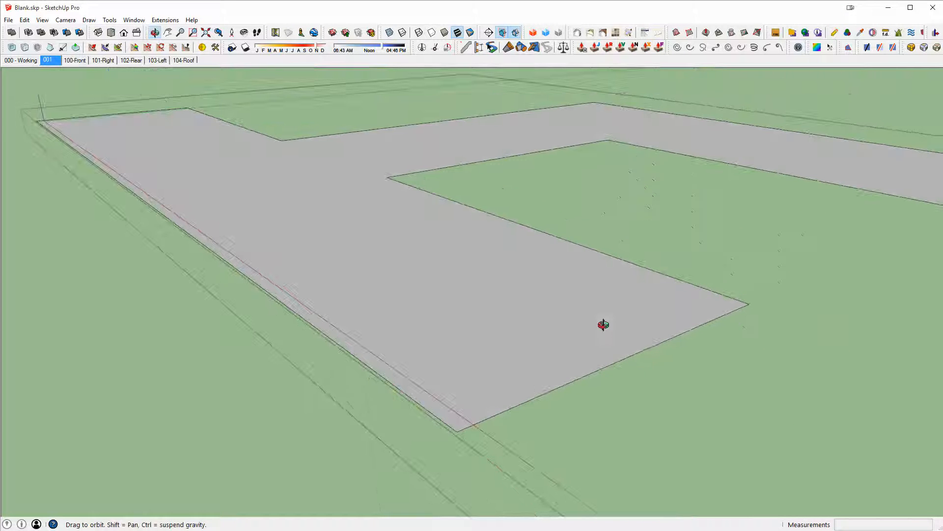
- Draw a 12 vertical line down from an overhang corner and a guide line parallel to the adjacent edge
key(l)
click(458, 430)
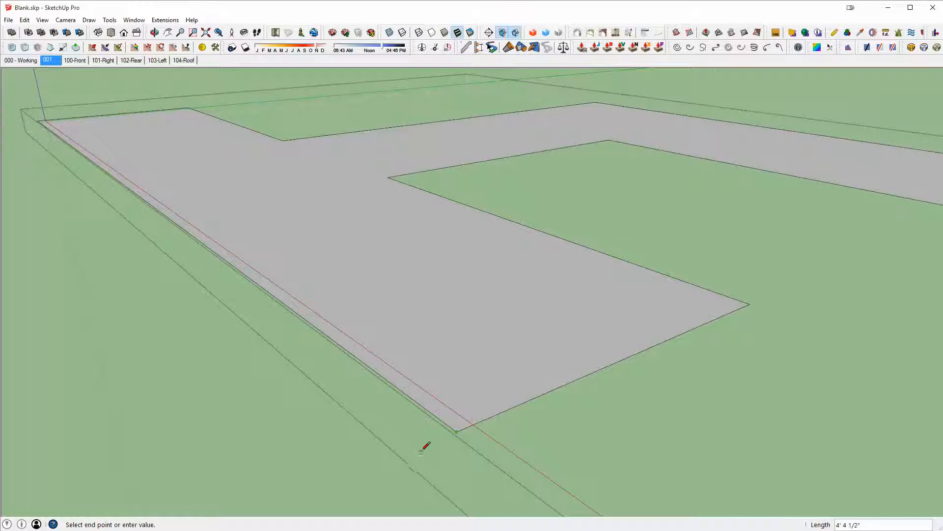
text(12)
key(Return)
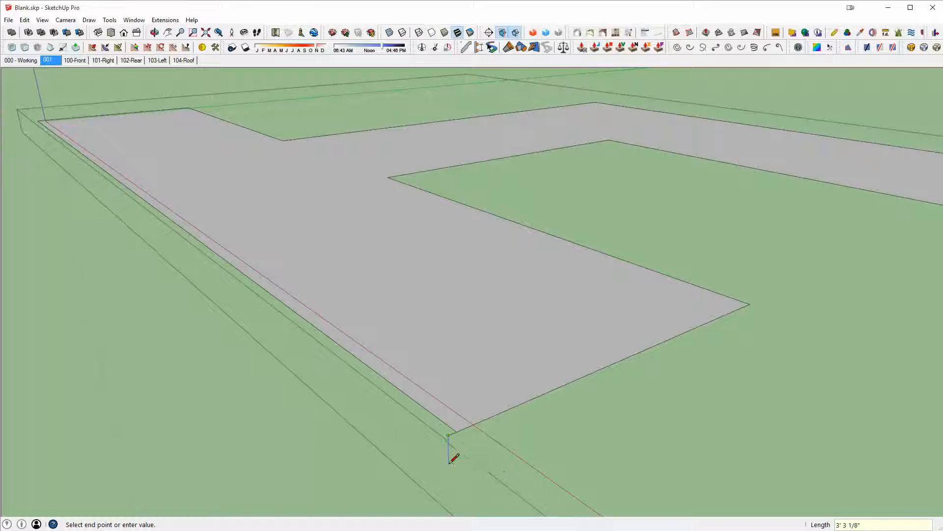
key(Return)
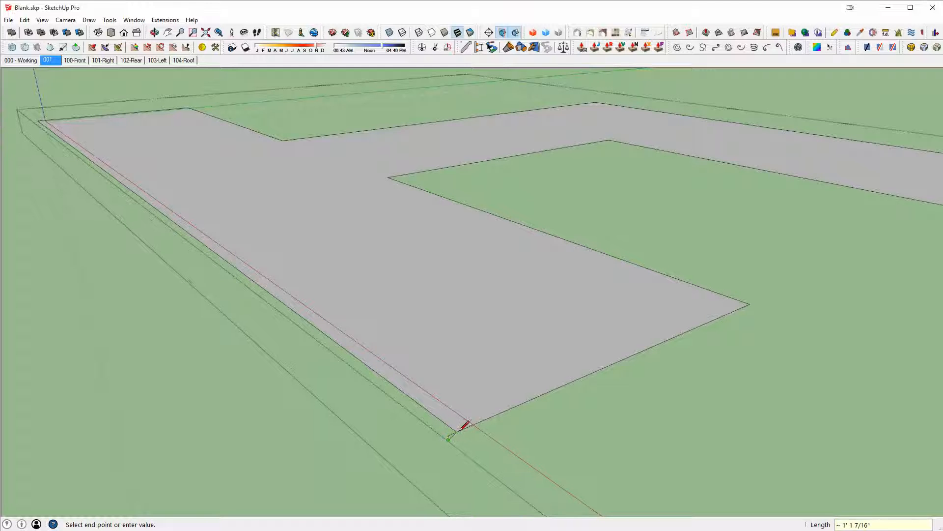
click(457, 431)
scroll(459, 428, up, 3)
click(454, 435)
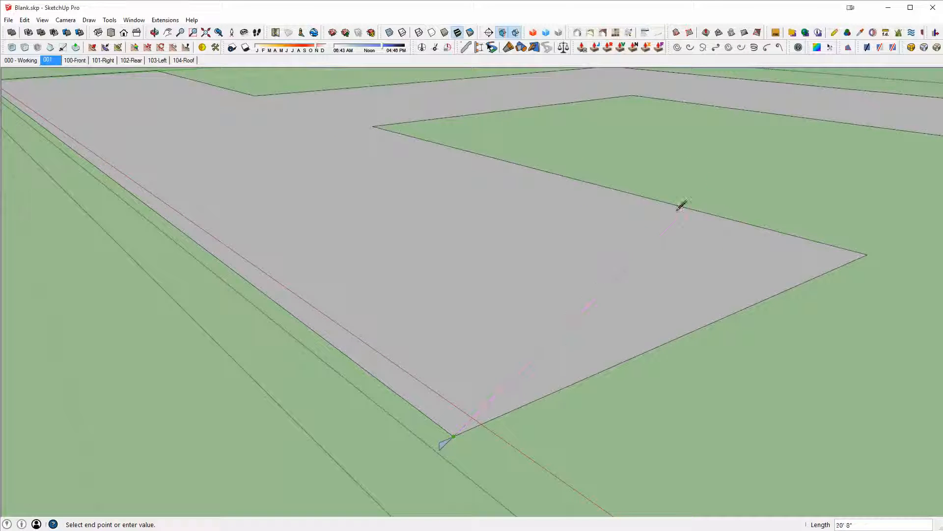
click(776, 130)
- Draw a line from the overhang edge up to the diagonal line to close a triangle
middle_drag(777, 128, 653, 357)
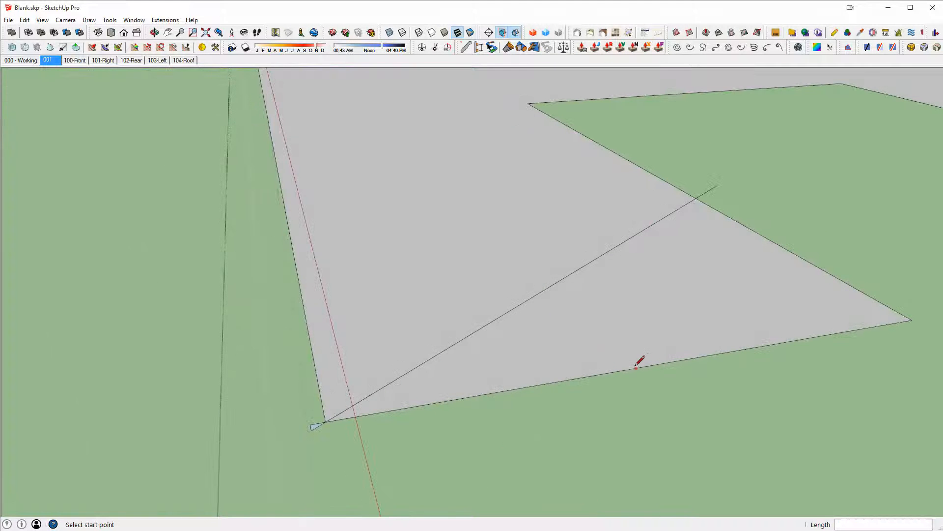
click(471, 396)
click(472, 333)
- Erase the leftover line segments, leaving a small triangular face at the corner
key(e)
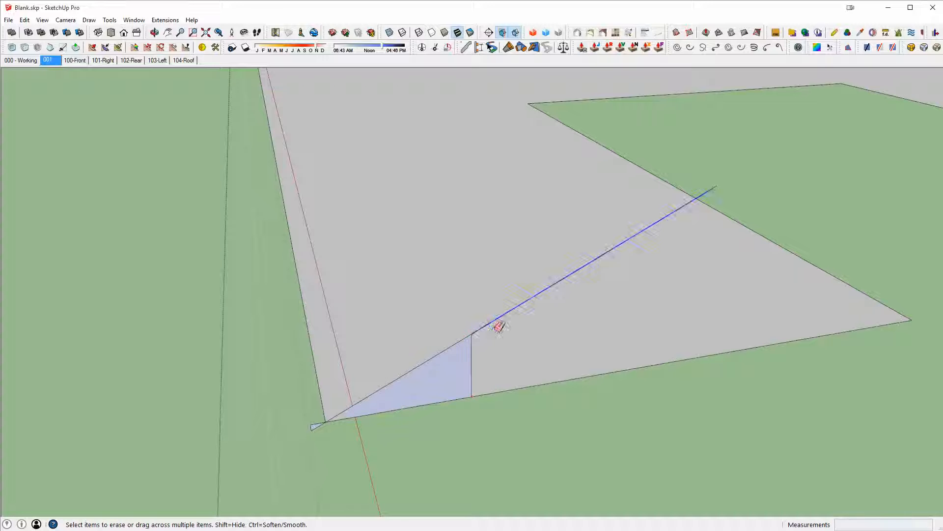
click(497, 319)
drag(314, 436, 315, 435)
scroll(534, 297, down, 2)
middle_drag(532, 299, 699, 369)
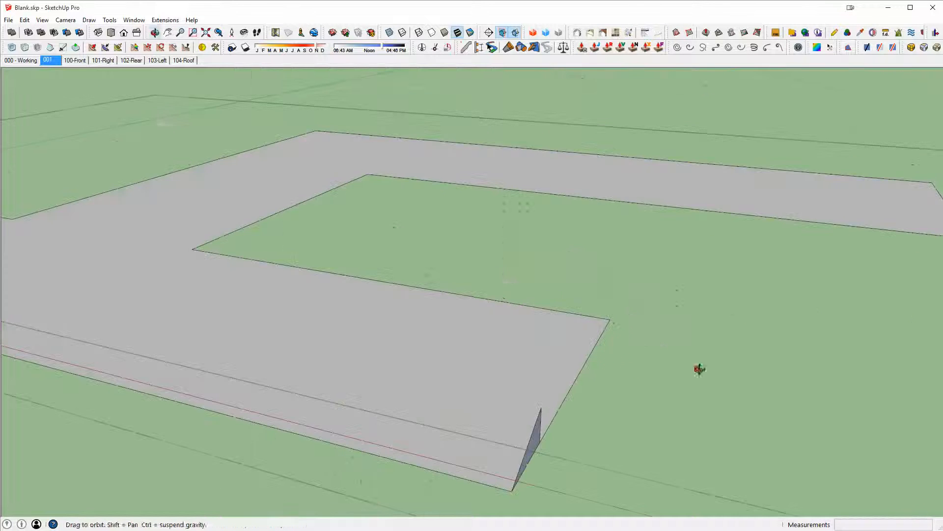
scroll(509, 332, down, 3)
middle_drag(509, 331, 489, 393)
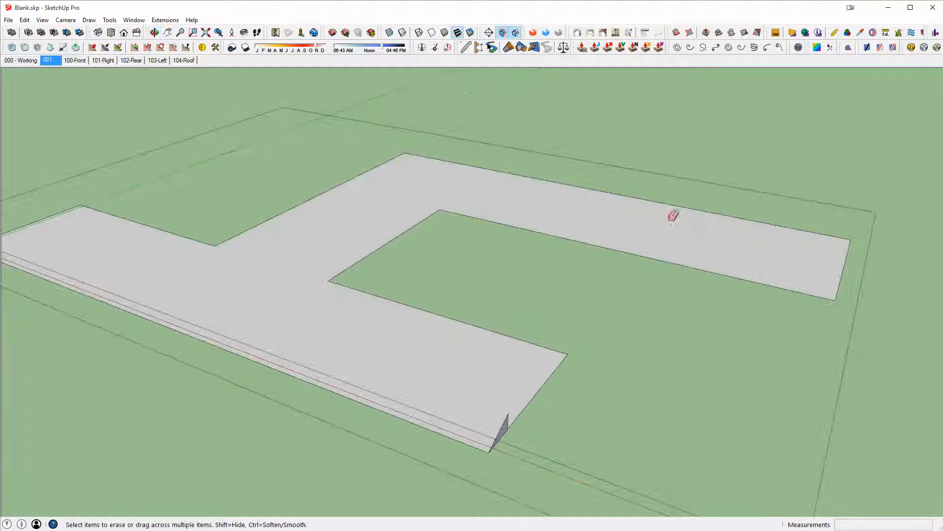
middle_drag(741, 253, 616, 289)
mouse_move(301, 347)
middle_down()
mouse_move(423, 282)
mouse_move(391, 284)
middle_up()
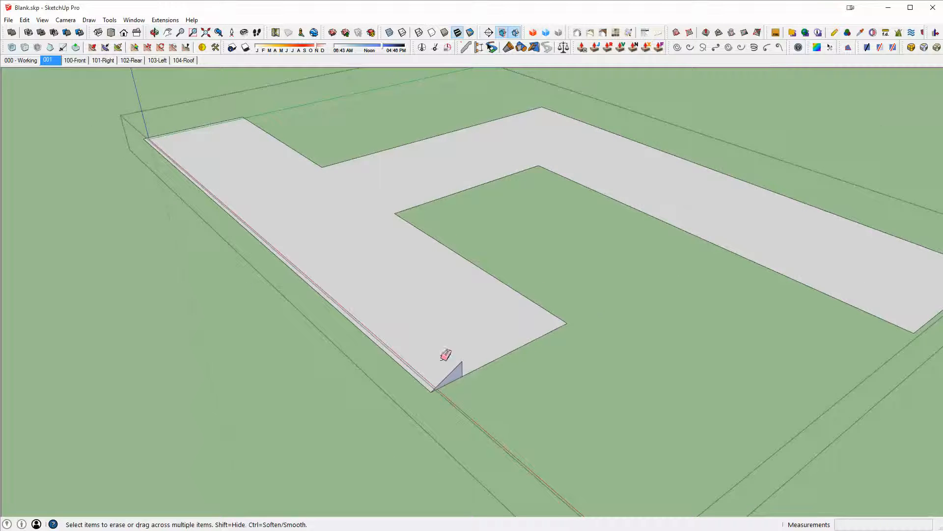
- Select the C-shaped roof outline and sweep the corner triangle around it with Follow Me to form the sloped roof edges
scroll(445, 354, up, 2)
key(space)
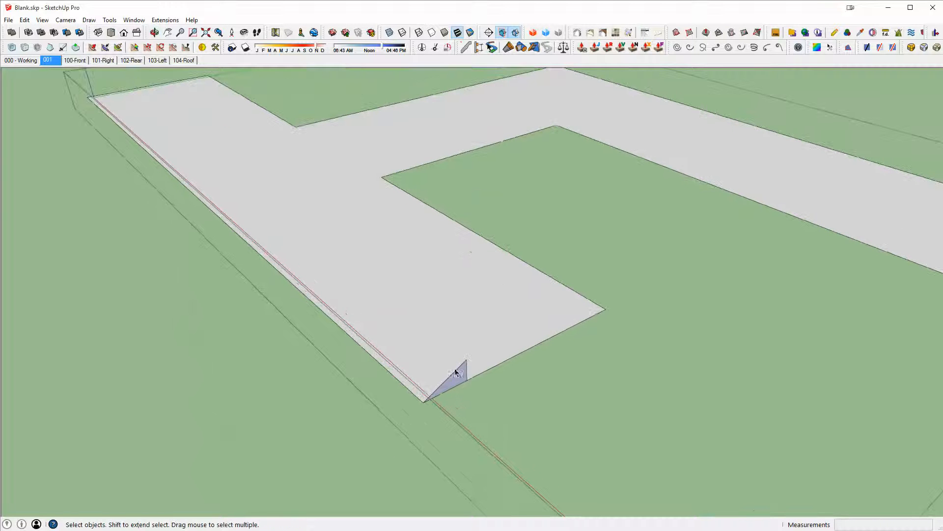
click(509, 310)
double_click(461, 294)
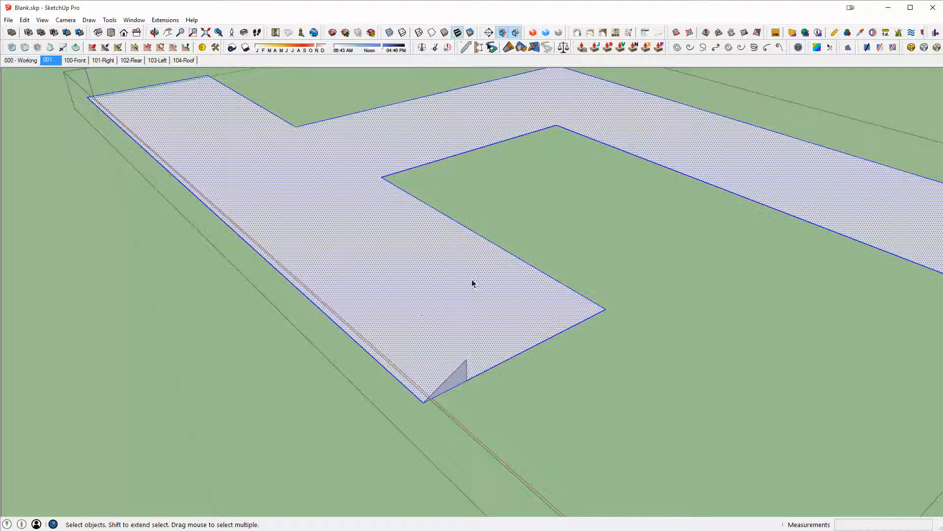
scroll(512, 348, down, 2)
middle_drag(512, 348, 510, 337)
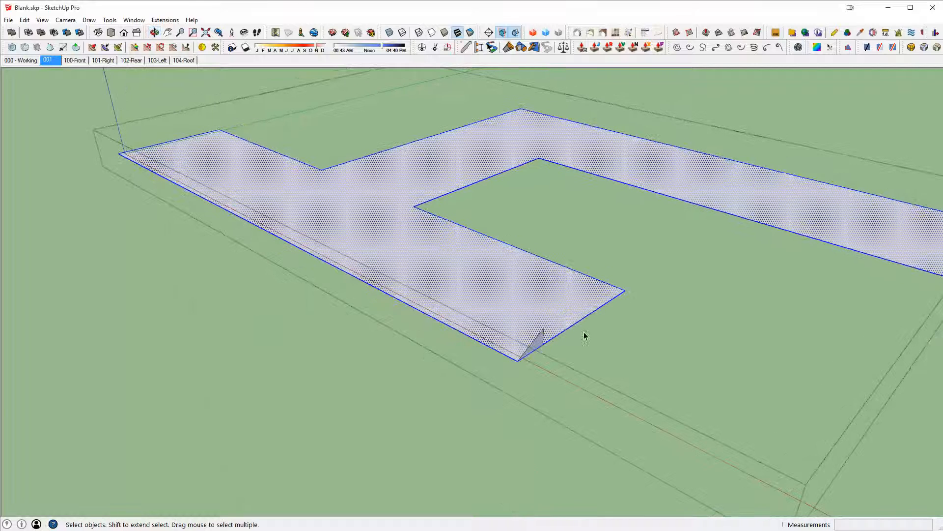
scroll(687, 177, down, 3)
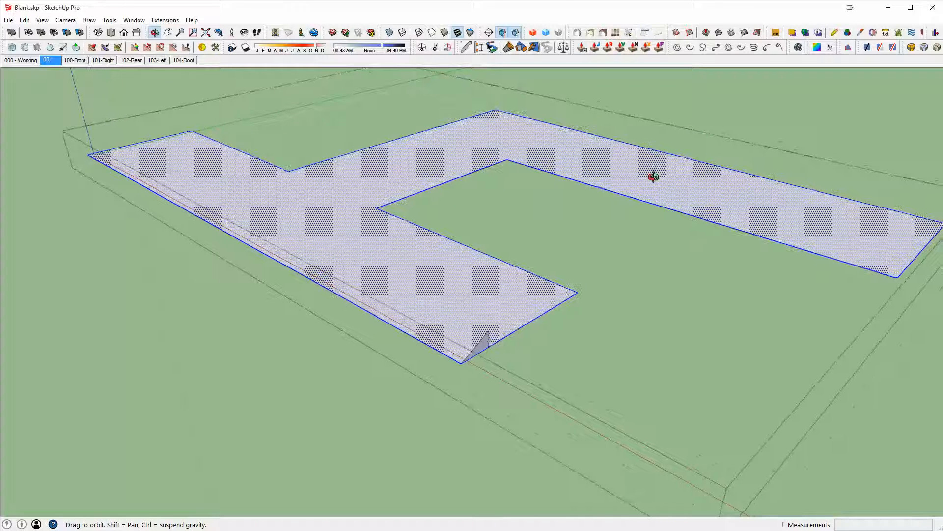
scroll(492, 337, up, 3)
key(p)
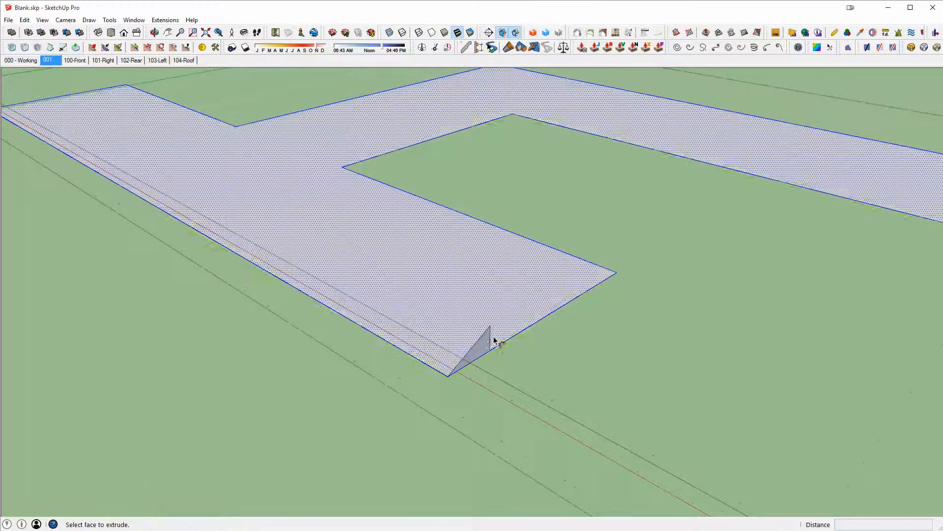
scroll(482, 349, down, 4)
middle_drag(455, 270, 560, 269)
- Delete the flat top face enclosed by the sloped roof edges
key(space)
click(515, 312)
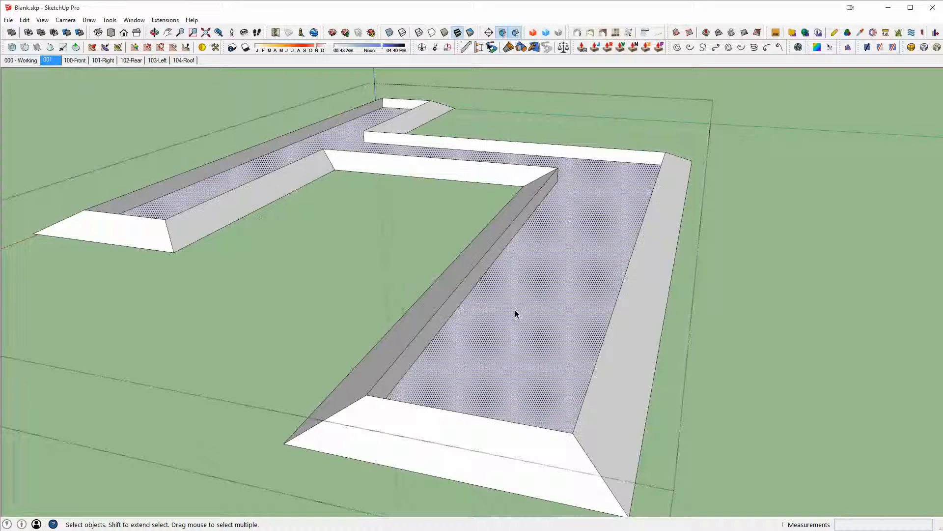
key(Delete)
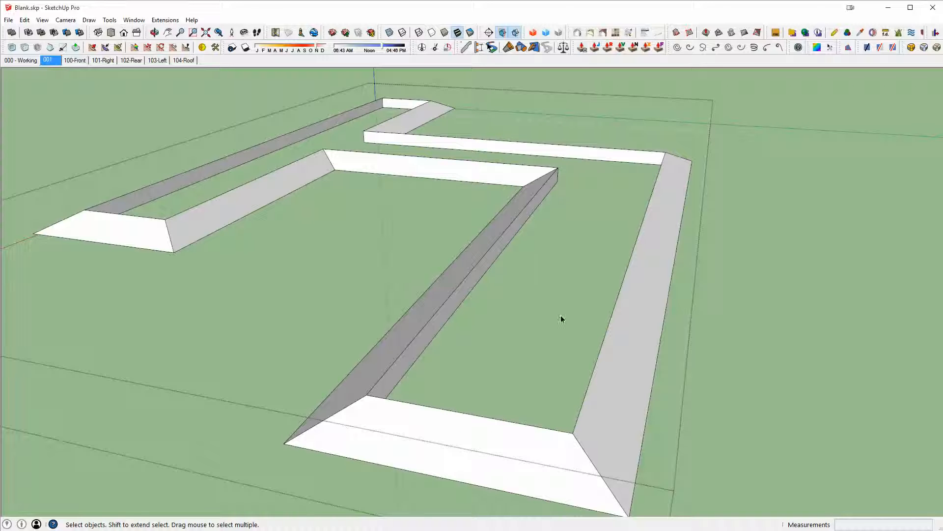
- Draw an edge on the underside of the overhang frame and erase a leftover edge
middle_drag(617, 406, 640, 109)
key(l)
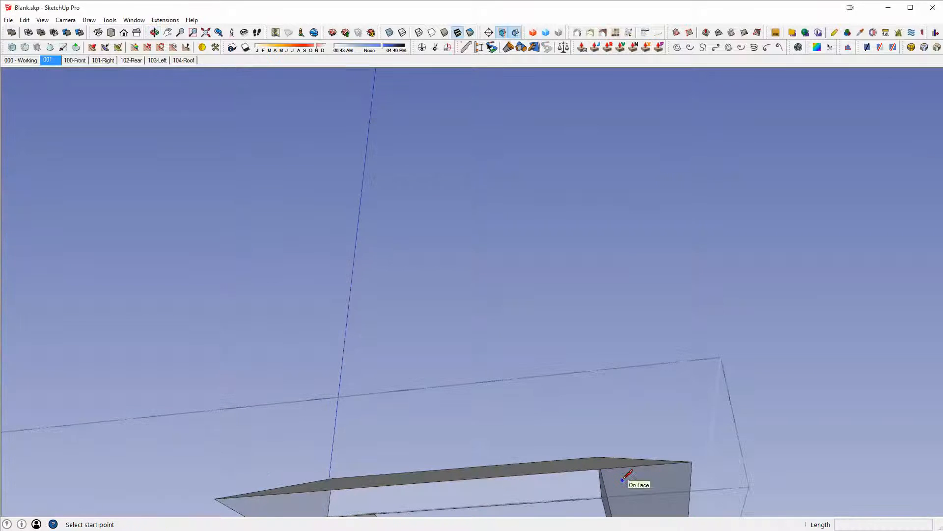
middle_drag(627, 475, 604, 306)
click(580, 334)
click(666, 272)
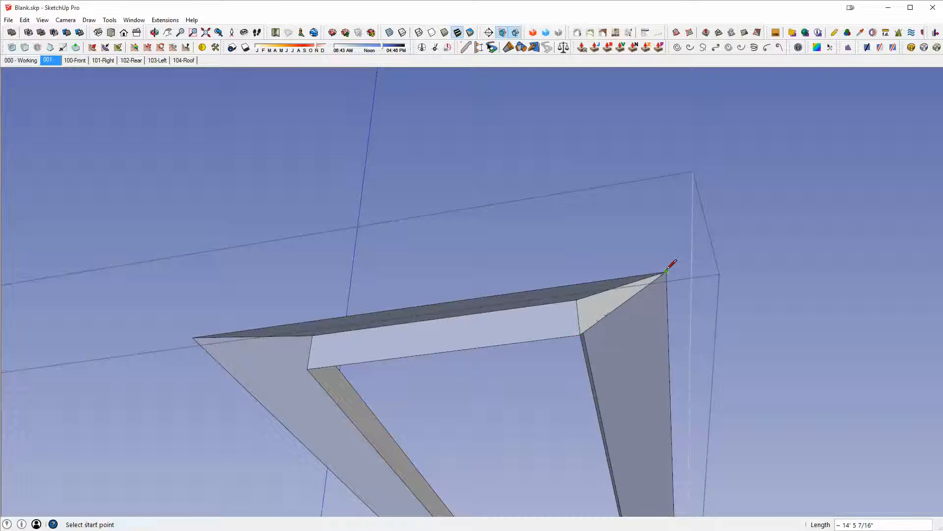
key(e)
click(599, 320)
scroll(597, 317, down, 3)
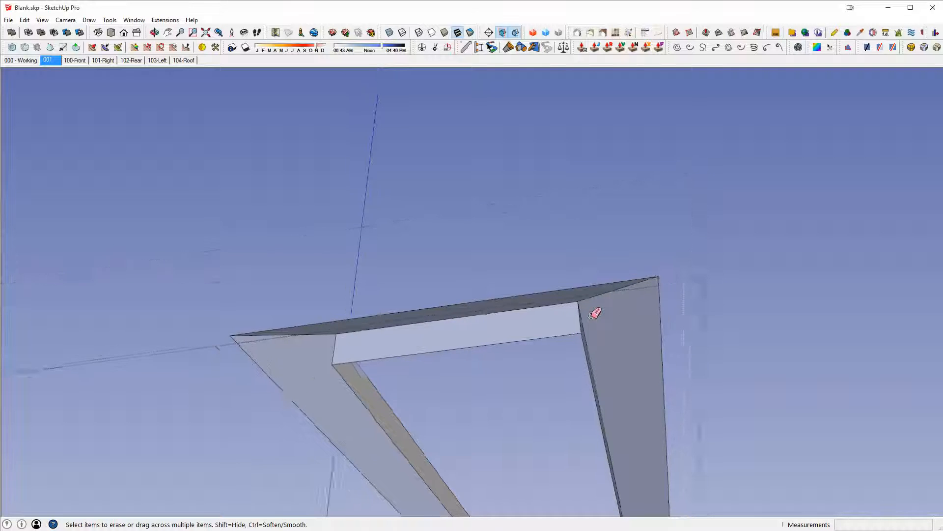
key(l)
click(584, 328)
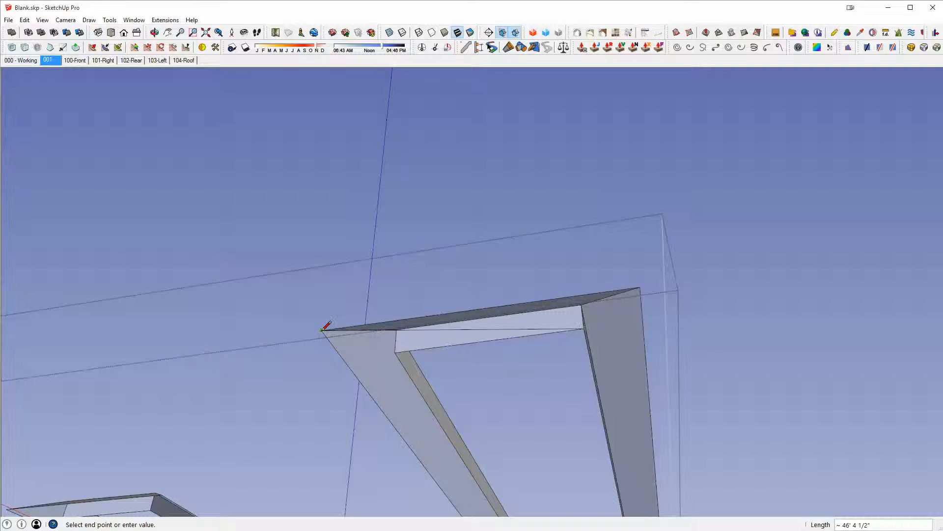
key(Escape)
scroll(398, 342, down, 2)
- Erase another stray edge on the underside of the overhang frame
key(e)
click(436, 333)
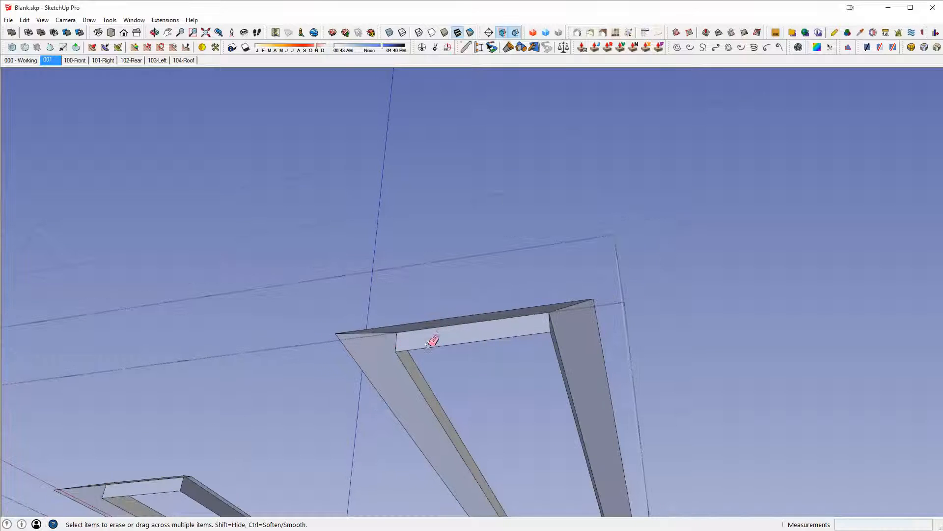
shift+middle_drag(431, 341, 592, 195)
key(l)
click(551, 214)
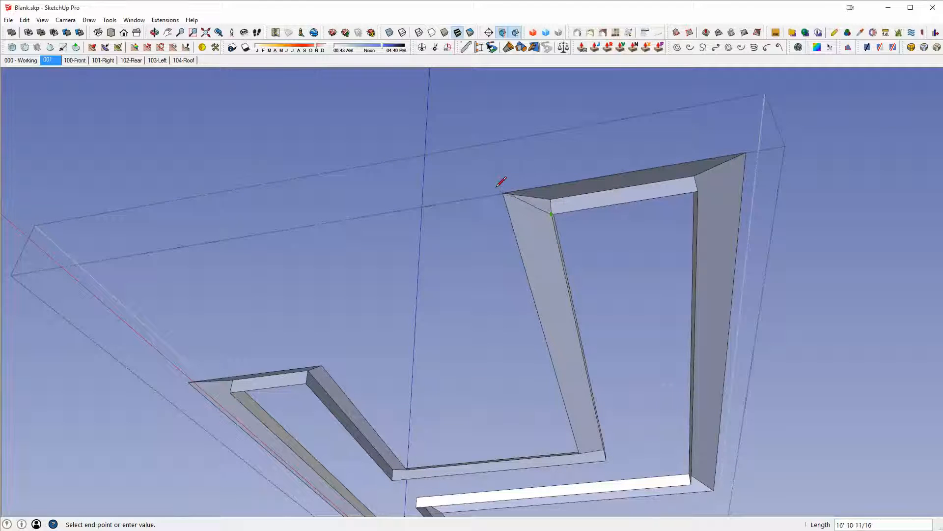
key(Escape)
- Draw a short edge at the outer overhang corner to close the underside faces
scroll(528, 222, down, 2)
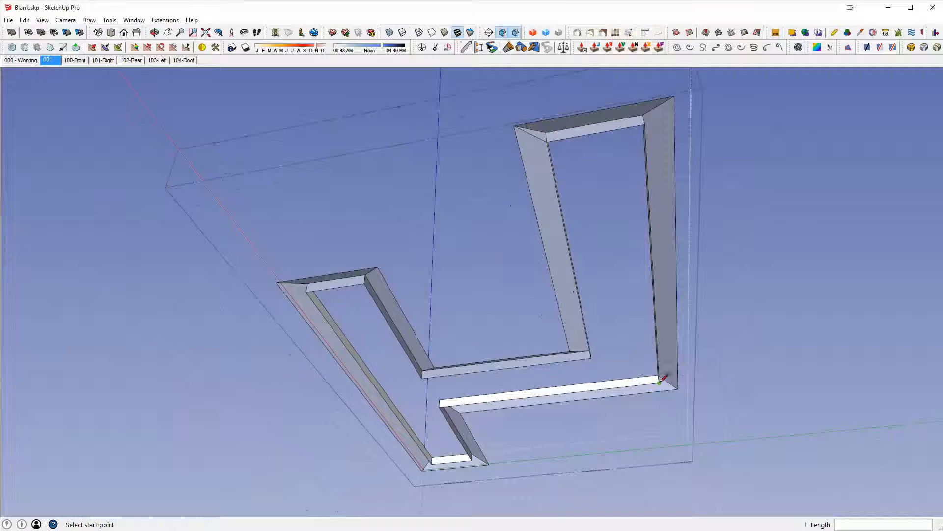
click(660, 382)
click(679, 387)
key(e)
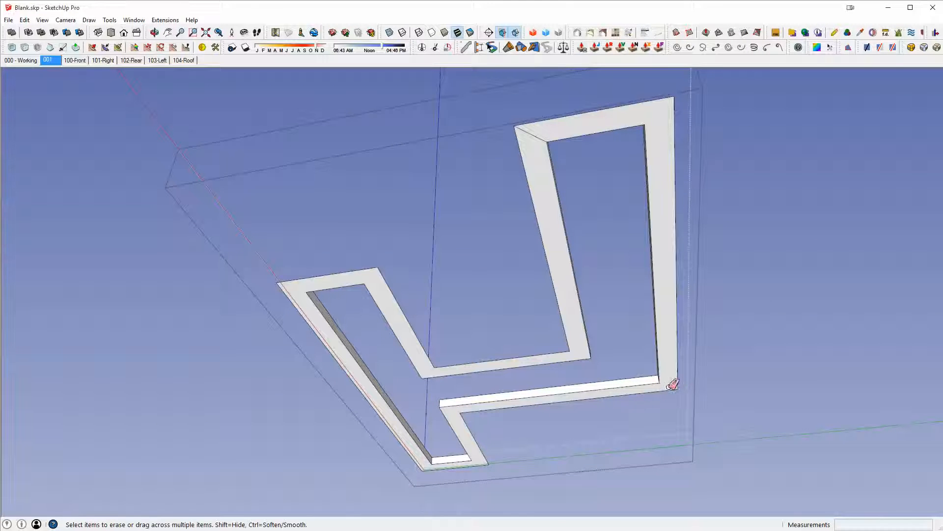
- Orbit back above the block to inspect the finished sloped roof edges
middle_drag(542, 136, 308, 209)
key(space)
triple_click(507, 315)
middle_drag(566, 268, 661, 333)
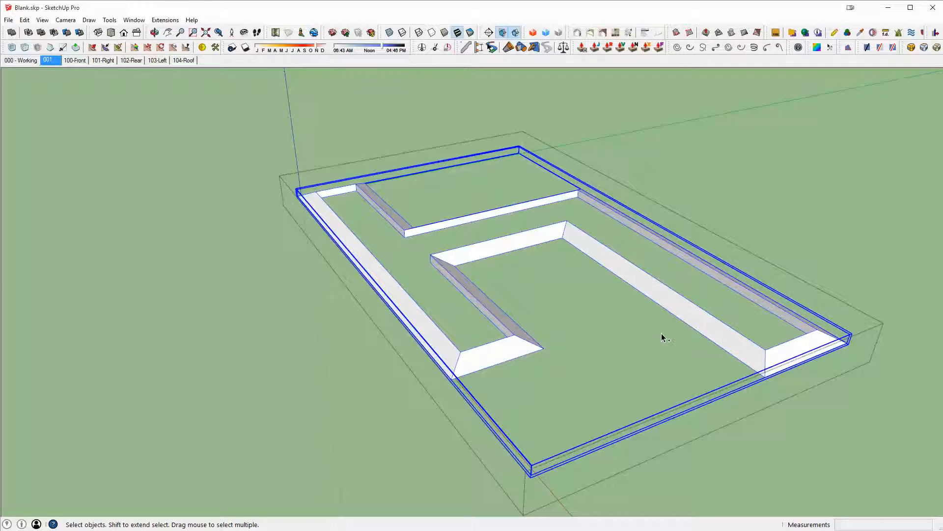
click(662, 333)
middle_drag(750, 315, 394, 322)
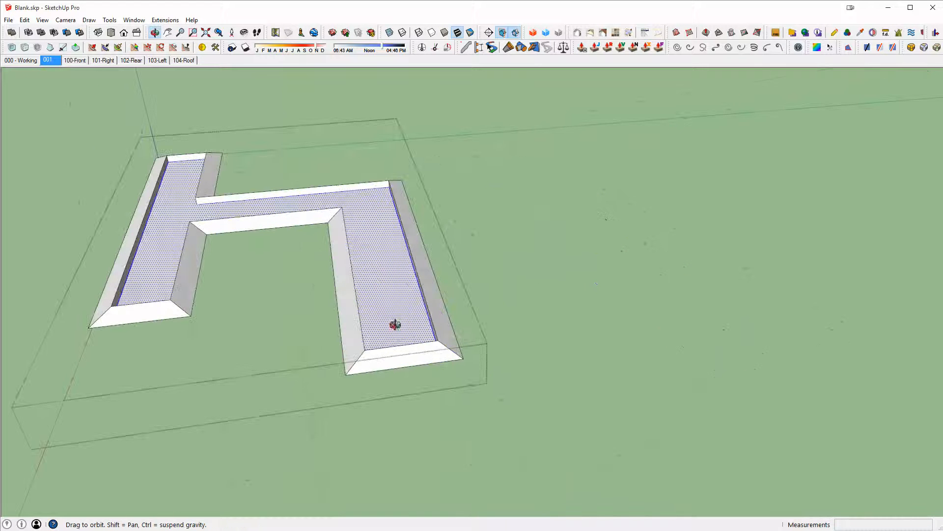
middle_drag(464, 323, 489, 148)
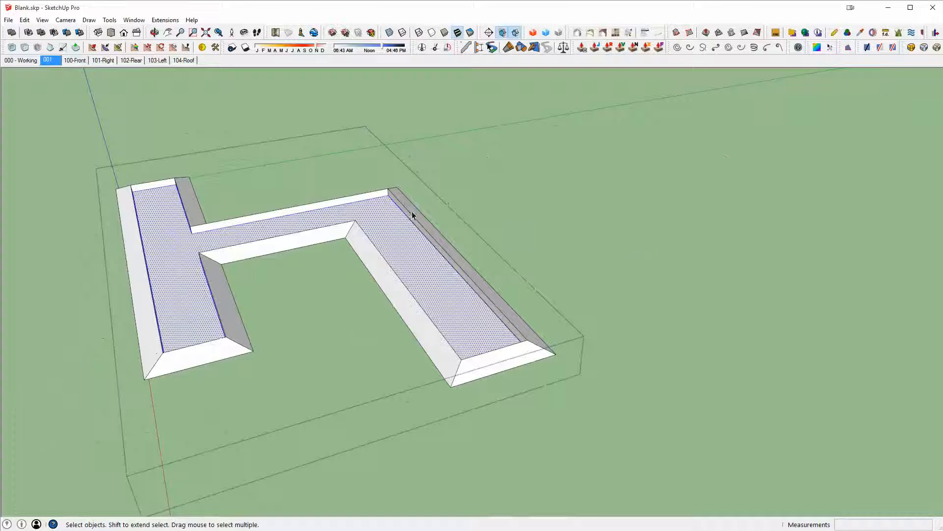
- Select the flat face inside the roof edges and make it a group
shift+middle_drag(354, 227, 435, 237)
scroll(570, 331, up, 3)
middle_drag(579, 335, 600, 314)
scroll(621, 293, up, 4)
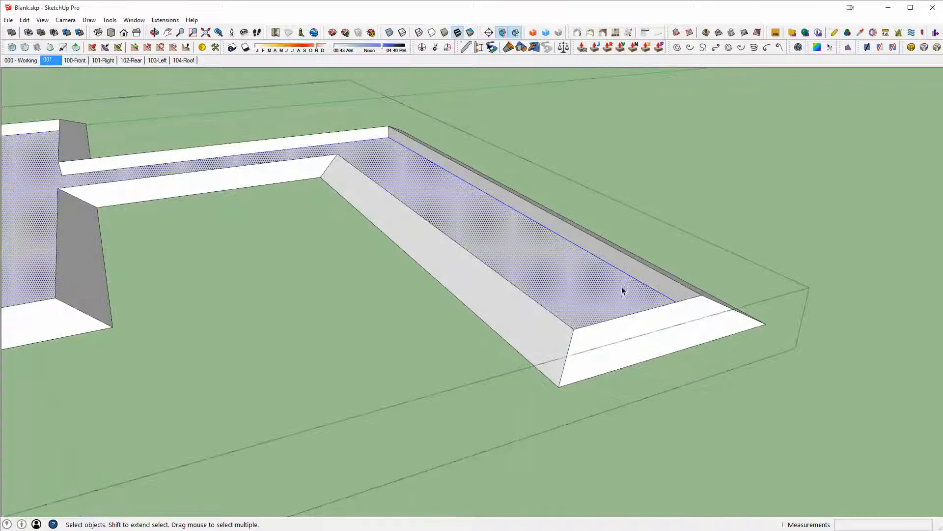
key(p)
click(629, 297)
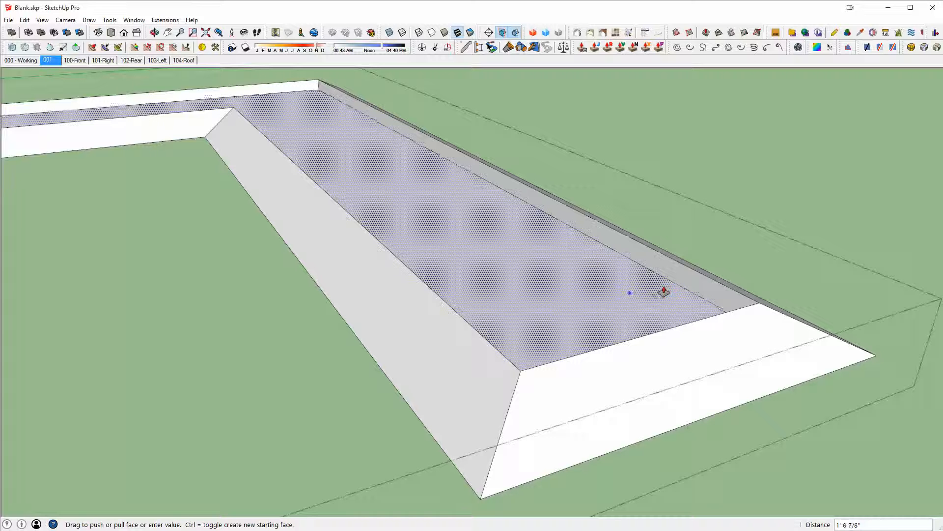
key(space)
click(597, 298)
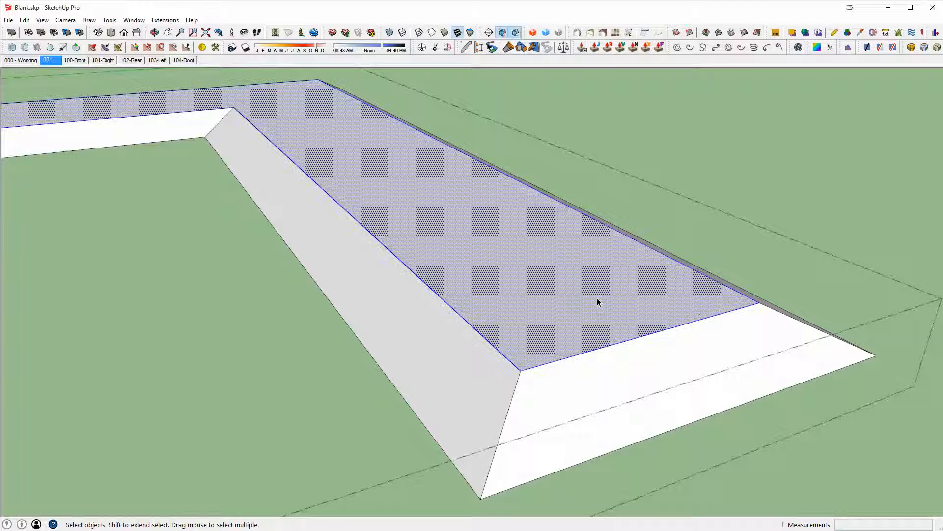
key(ctrl+g)
scroll(590, 286, down, 5)
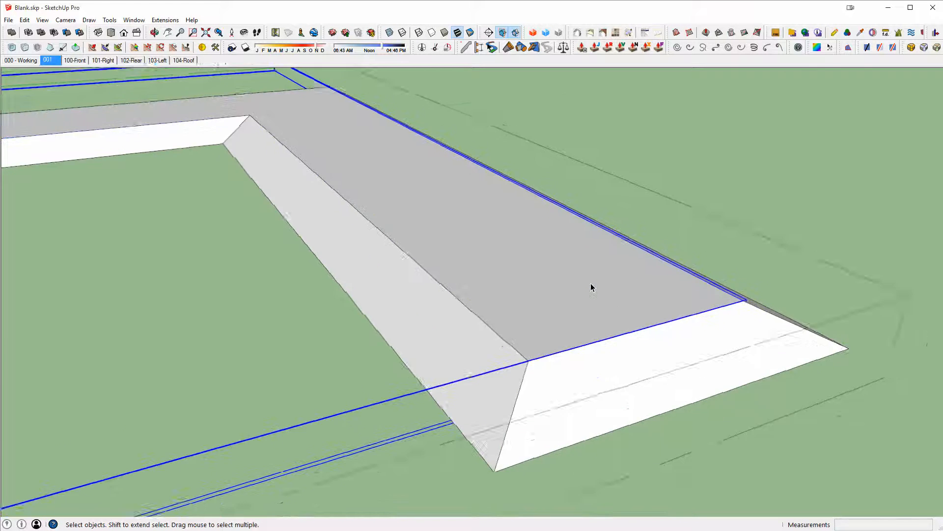
middle_drag(582, 287, 691, 256)
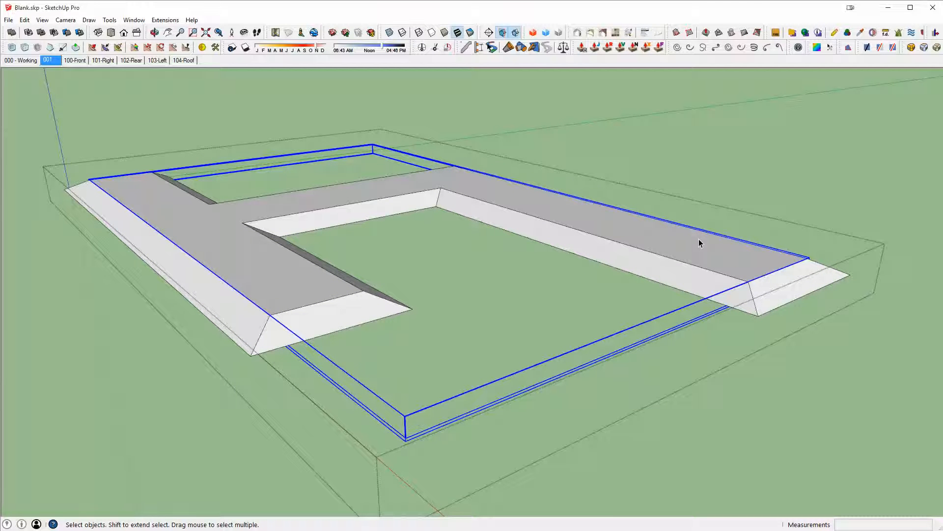
click(689, 181)
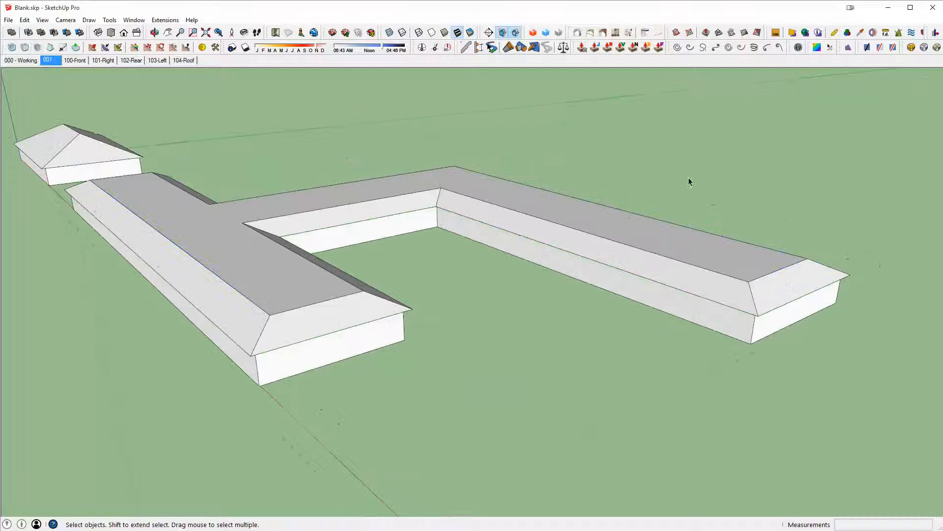
- Try to pick the roof group as the first solid for a solid tool operation
click(633, 258)
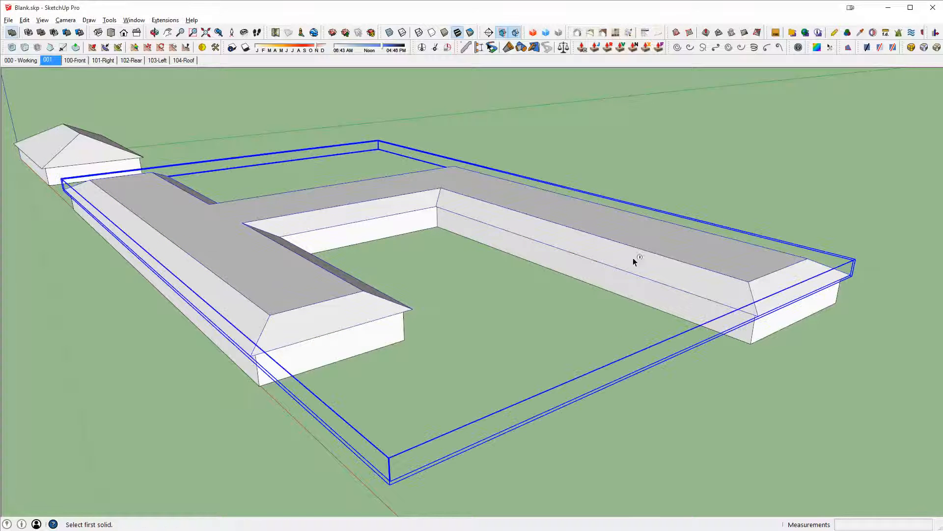
middle_drag(678, 242, 575, 273)
scroll(574, 313, up, 3)
key(space)
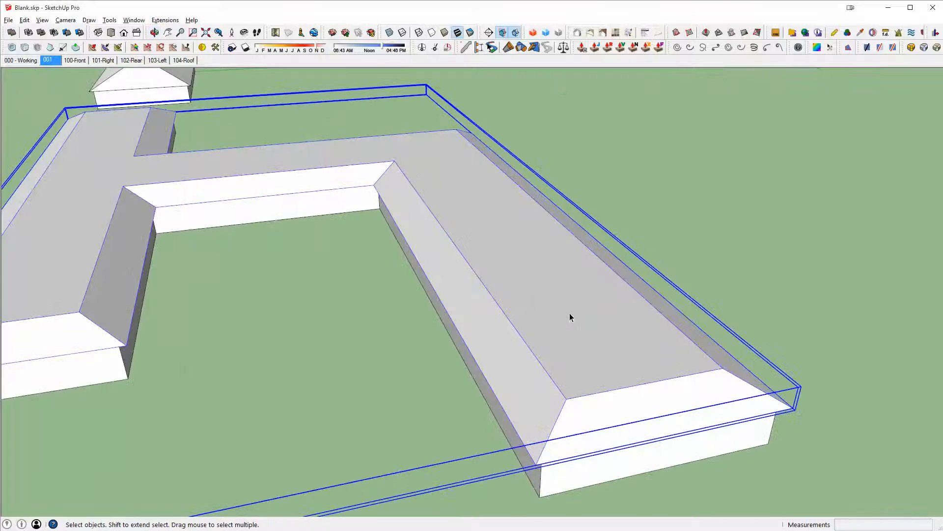
double_click(570, 314)
key(shift+o)
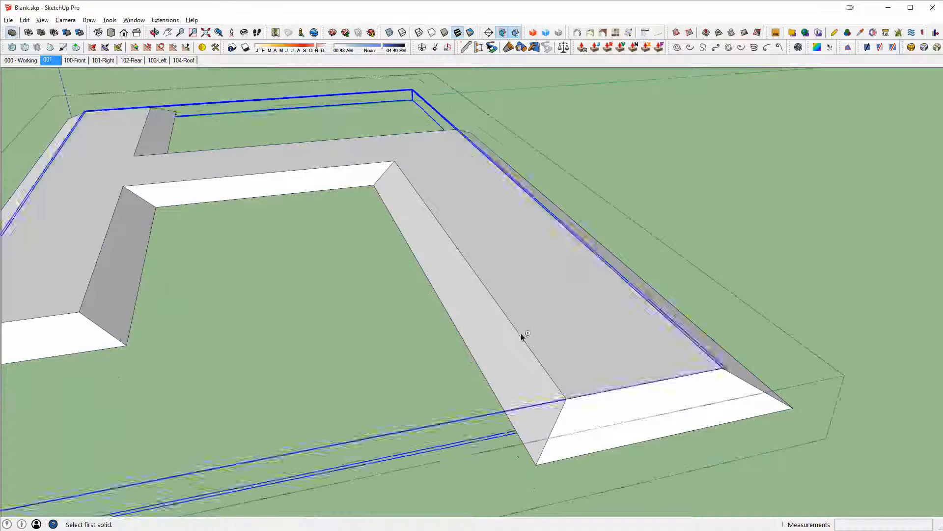
click(497, 341)
key(space)
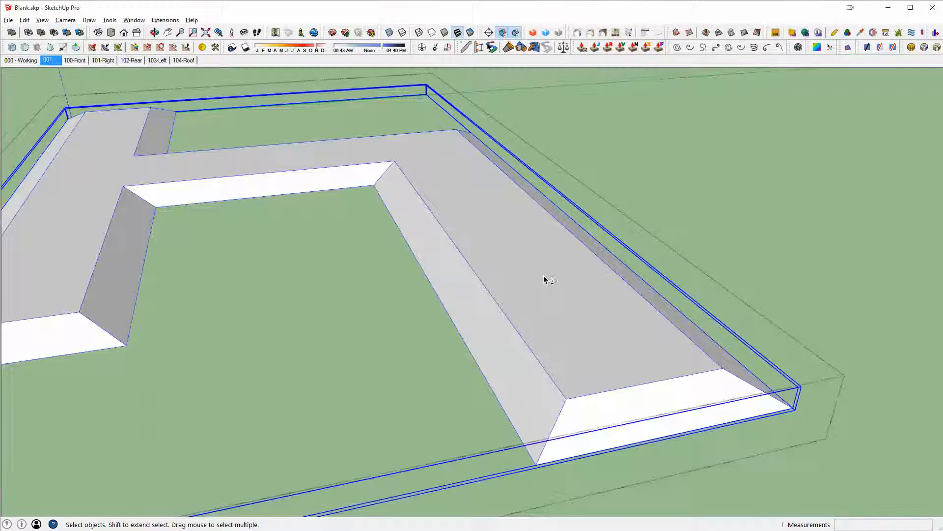
- Orbit around the roof to inspect it from the side and from above
scroll(550, 280, down, 5)
middle_drag(596, 358, 554, 224)
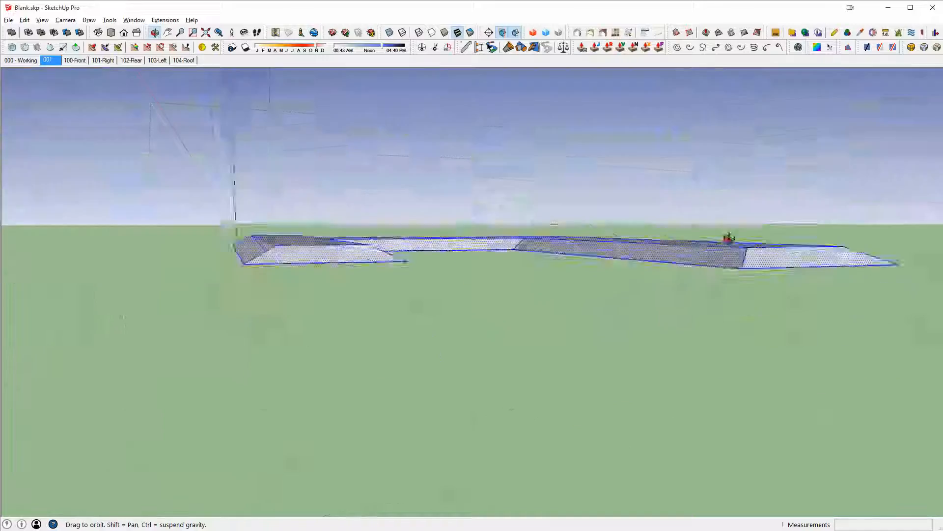
middle_drag(728, 238, 712, 339)
middle_drag(306, 263, 553, 334)
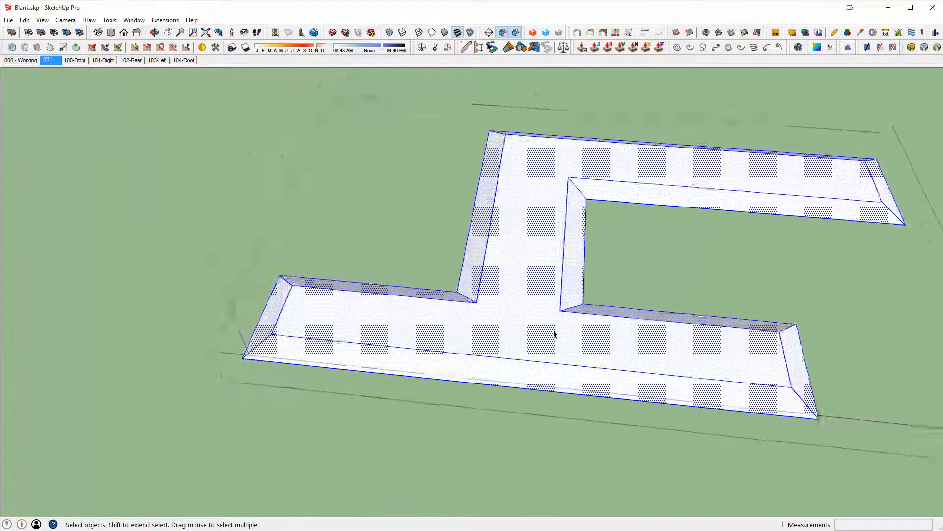
scroll(553, 331, down, 1)
scroll(767, 363, up, 2)
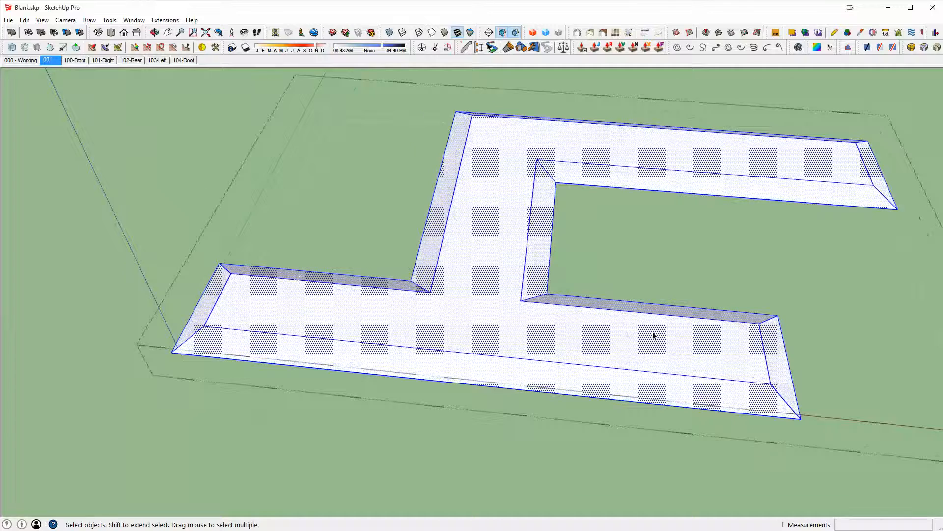
middle_drag(654, 336, 688, 304)
middle_drag(423, 295, 757, 348)
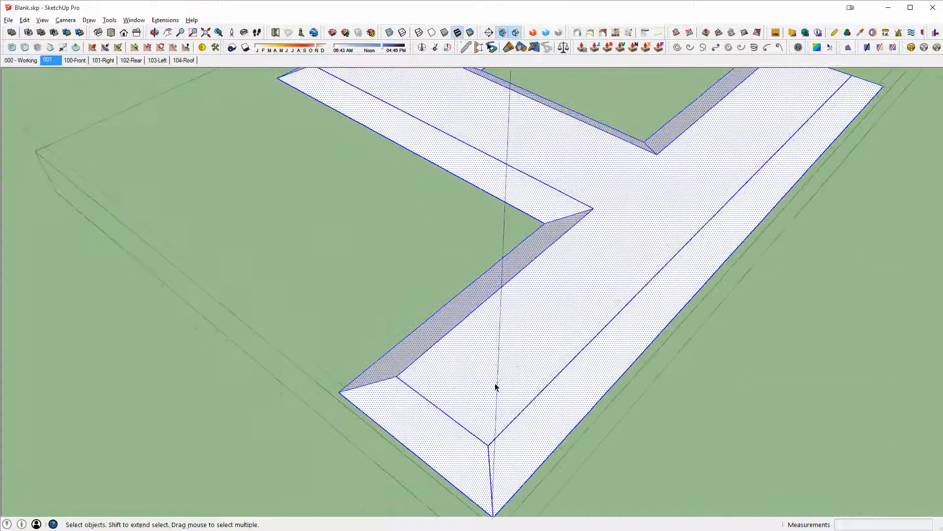
middle_drag(493, 394, 714, 354)
- Draw a diagonal edge on the roof from the end hip's inner corner to the inner corner of the wing
key(l)
scroll(672, 339, up, 1)
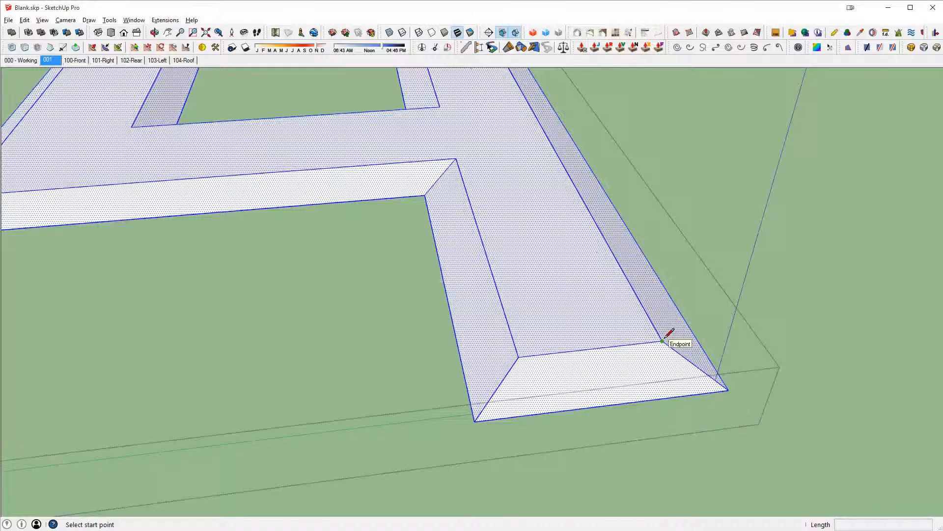
middle_drag(663, 339, 610, 401)
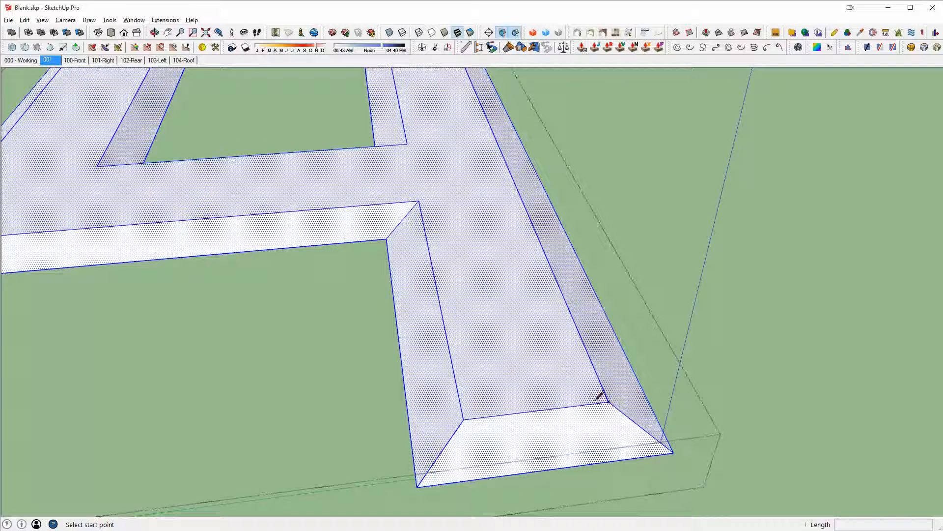
click(608, 401)
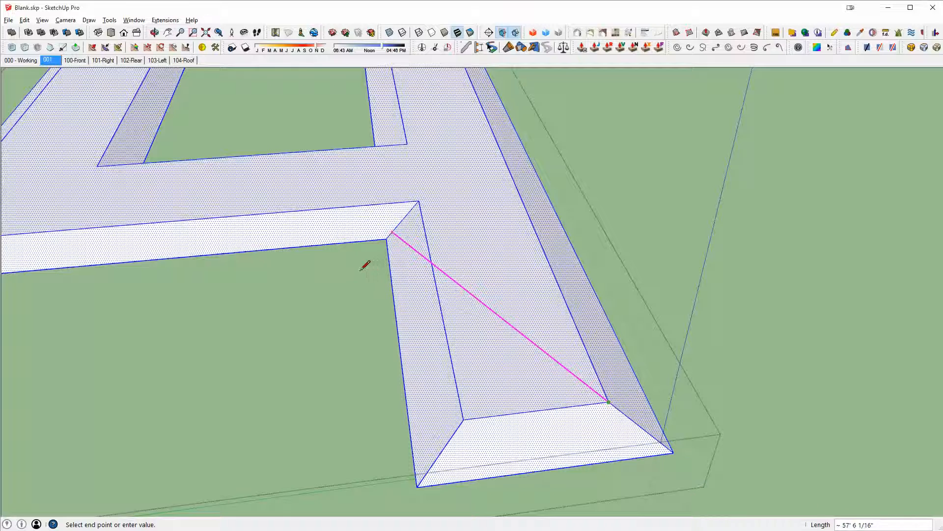
middle_drag(560, 269, 533, 370)
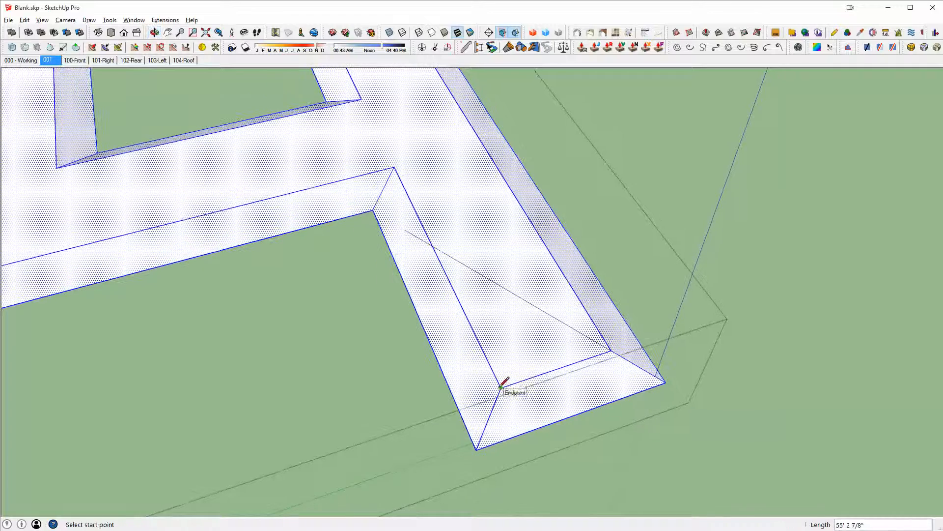
- Try to draw a ridge edge along the red axis down the roof's long wing
click(573, 202)
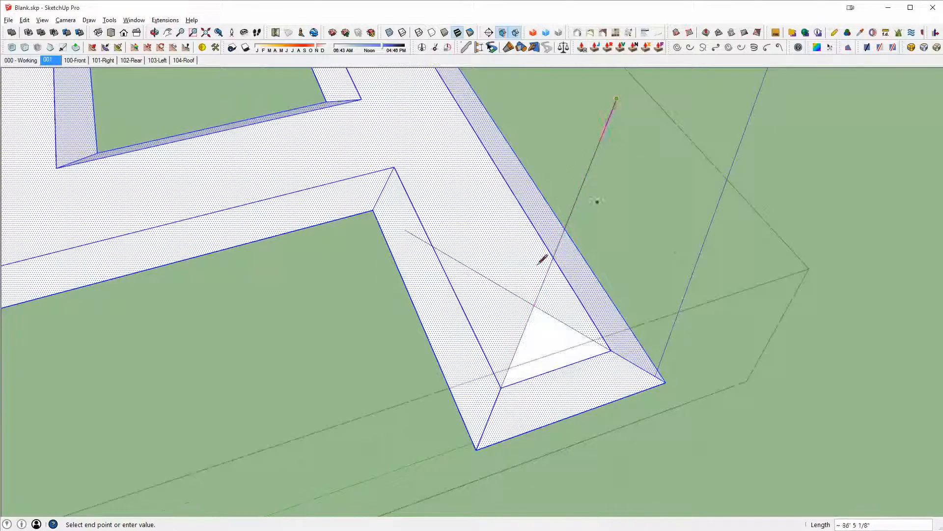
scroll(587, 317, up, 4)
mouse_move(587, 317)
middle_down()
mouse_move(799, 140)
mouse_move(596, 164)
mouse_move(505, 231)
mouse_move(272, 320)
mouse_move(492, 217)
middle_up()
key(e)
mouse_move(521, 247)
middle_down()
mouse_move(551, 331)
mouse_move(539, 318)
mouse_move(137, 301)
middle_up()
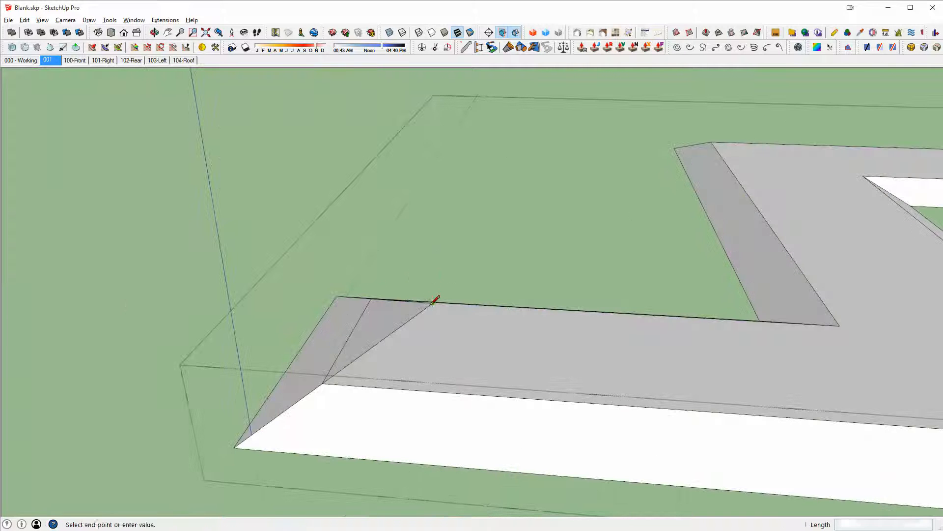
scroll(511, 344, down, 3)
middle_drag(506, 341, 82, 323)
scroll(275, 297, down, 2)
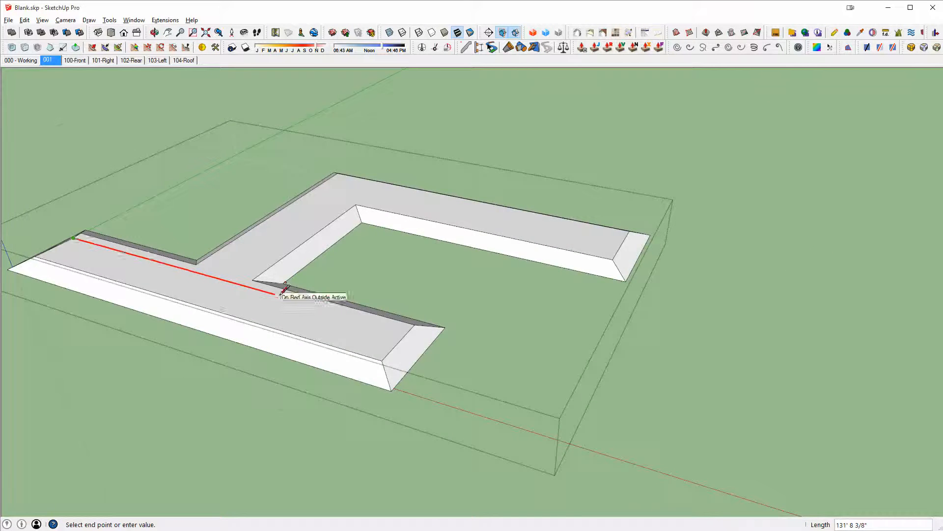
scroll(315, 314, up, 2)
scroll(424, 344, up, 2)
shift+middle_drag(322, 295, 560, 295)
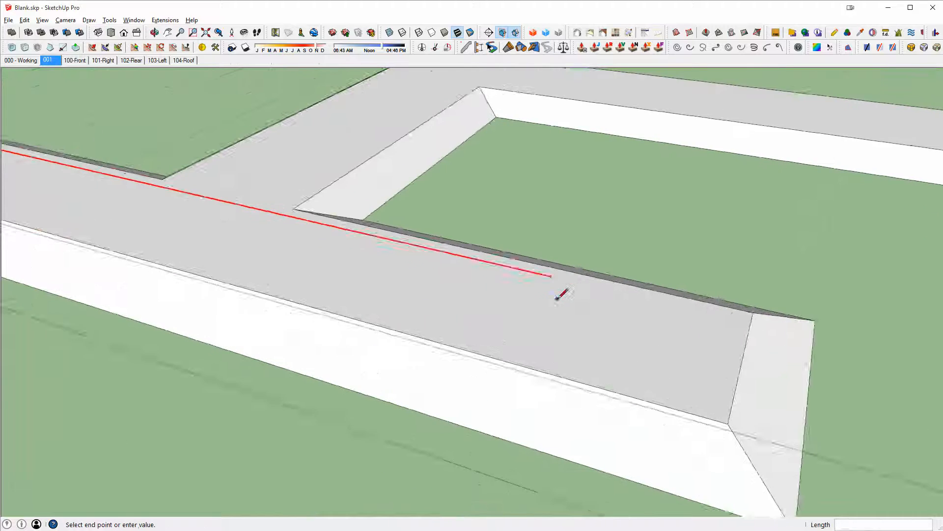
scroll(560, 295, down, 3)
middle_drag(155, 195, 121, 235)
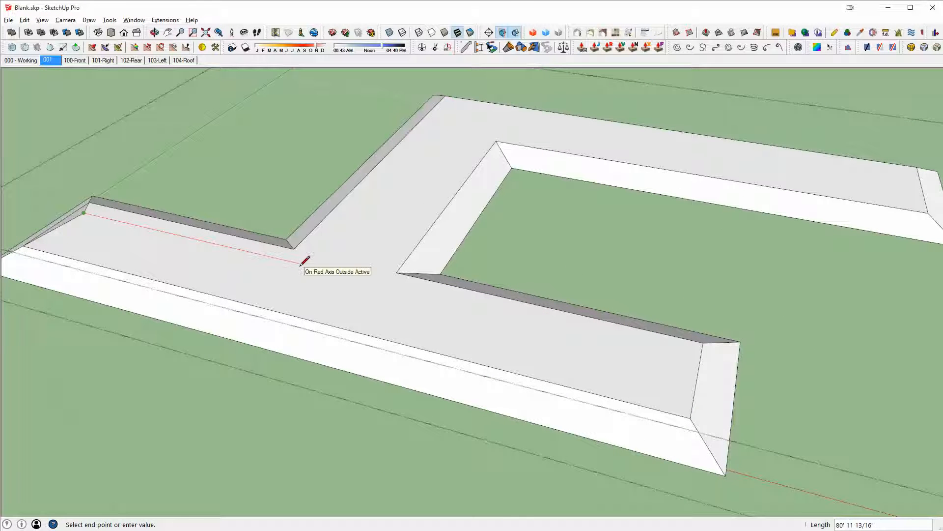
key(shift)
key(shift)
shift+middle_drag(388, 284, 309, 176)
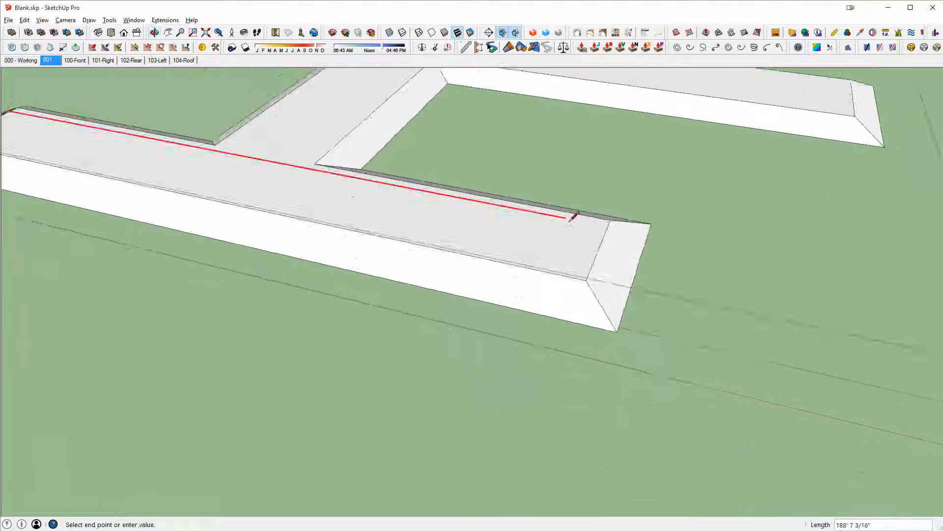
scroll(573, 217, up, 1)
shift+middle_drag(568, 222, 463, 211)
mouse_move(723, 190)
middle_down()
mouse_move(853, 274)
mouse_move(791, 301)
mouse_move(792, 225)
mouse_move(770, 154)
mouse_move(736, 225)
mouse_move(670, 290)
mouse_move(742, 265)
mouse_move(739, 239)
mouse_move(702, 238)
mouse_move(690, 222)
middle_up()
key(shift)
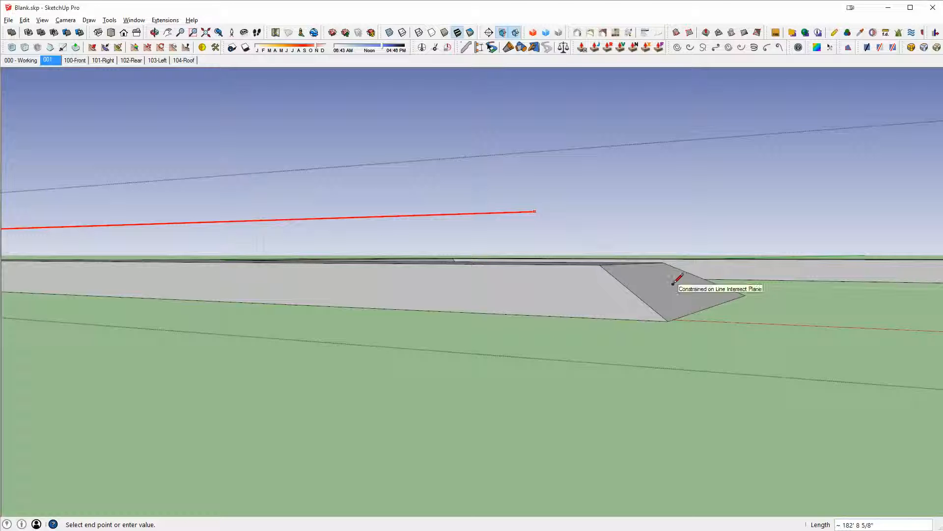
key(Escape)
- Draw hip edges from the ridge end to the corners at the end of the roof's wing
mouse_move(679, 274)
middle_down()
mouse_move(440, 451)
mouse_move(427, 450)
middle_up()
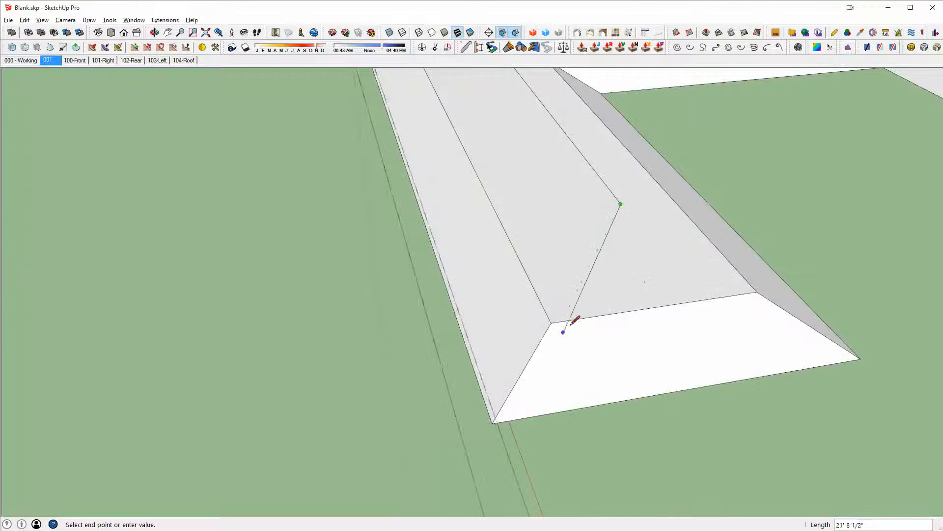
click(625, 204)
click(757, 292)
scroll(684, 290, down, 3)
mouse_move(670, 285)
middle_down()
mouse_move(553, 254)
mouse_move(512, 255)
mouse_move(583, 259)
mouse_move(545, 344)
middle_up()
scroll(793, 191, down, 2)
mouse_move(792, 191)
middle_down()
mouse_move(630, 175)
mouse_move(480, 301)
middle_up()
click(369, 404)
middle_drag(370, 403, 603, 333)
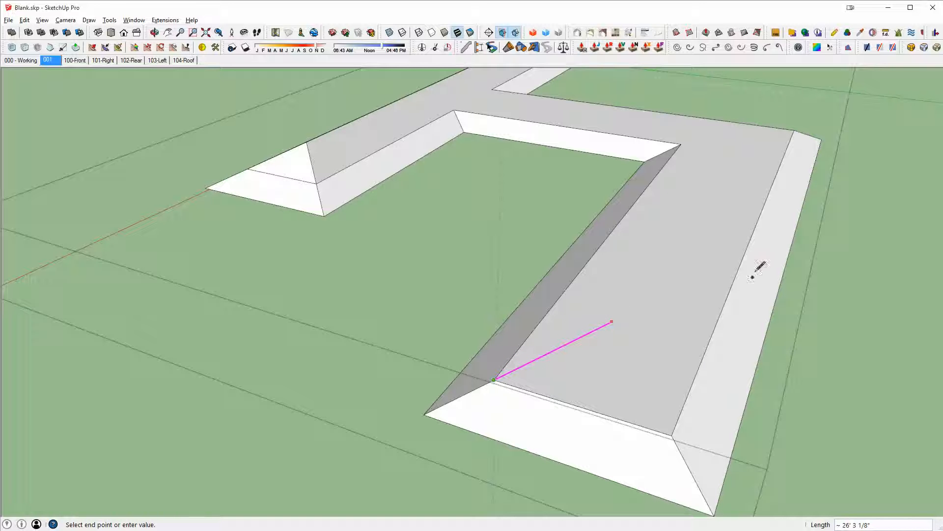
click(705, 416)
click(672, 435)
- Draw valley edges at the inner corners where the roof's wings meet
middle_drag(592, 386, 337, 436)
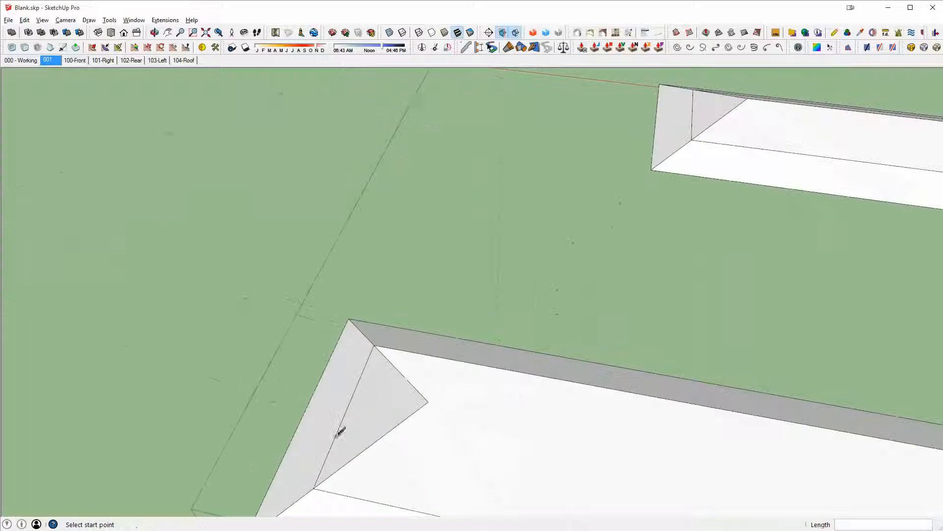
scroll(483, 410, down, 4)
shift+middle_drag(483, 411, 160, 253)
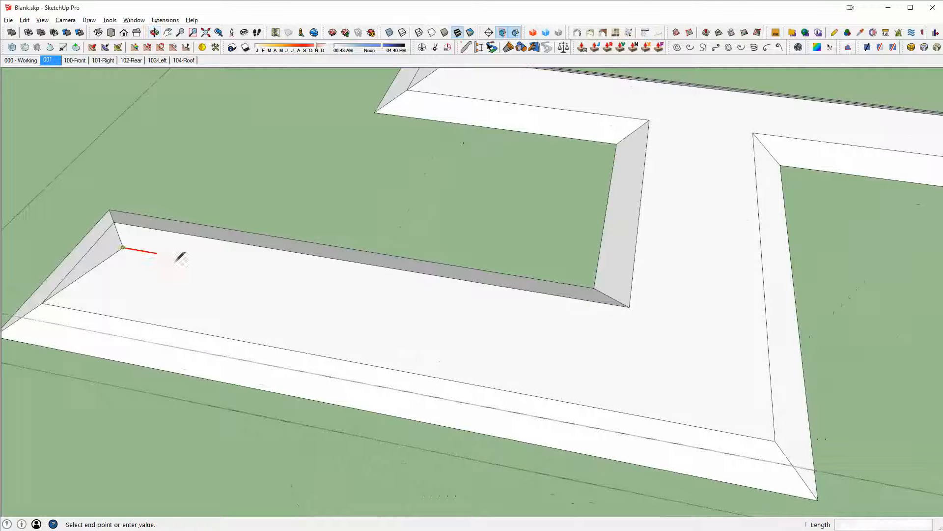
click(785, 381)
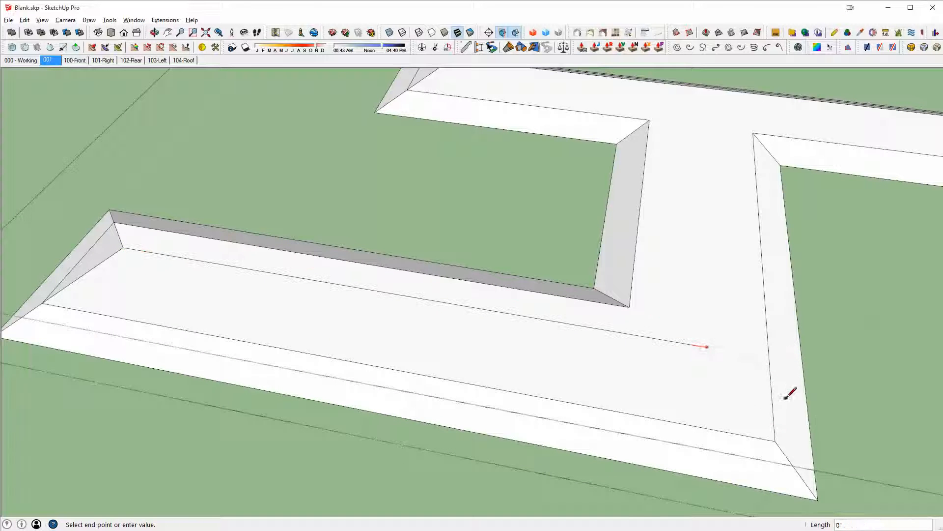
click(775, 440)
middle_drag(775, 440, 583, 162)
mouse_move(598, 238)
middle_down()
mouse_move(429, 253)
mouse_move(511, 294)
mouse_move(569, 348)
mouse_move(594, 263)
mouse_move(358, 257)
mouse_move(574, 449)
mouse_move(701, 247)
middle_up()
scroll(504, 293, up, 3)
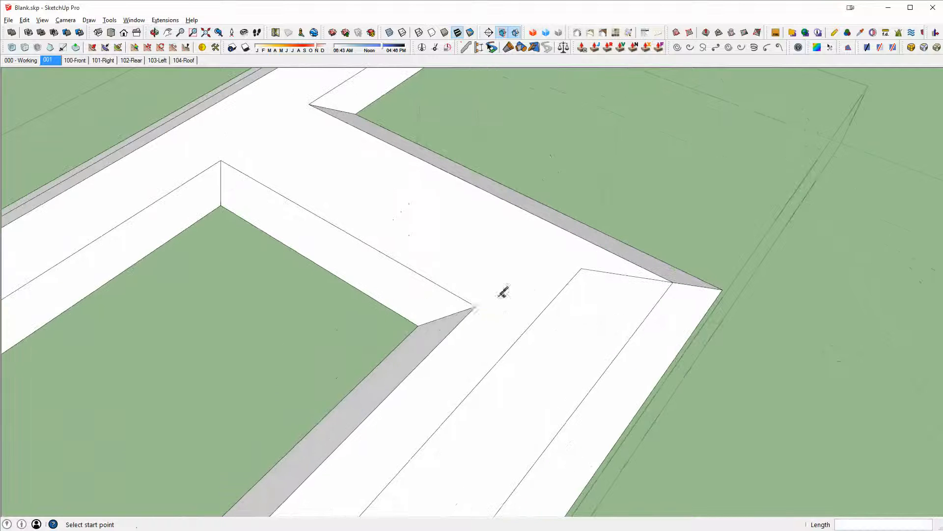
click(475, 306)
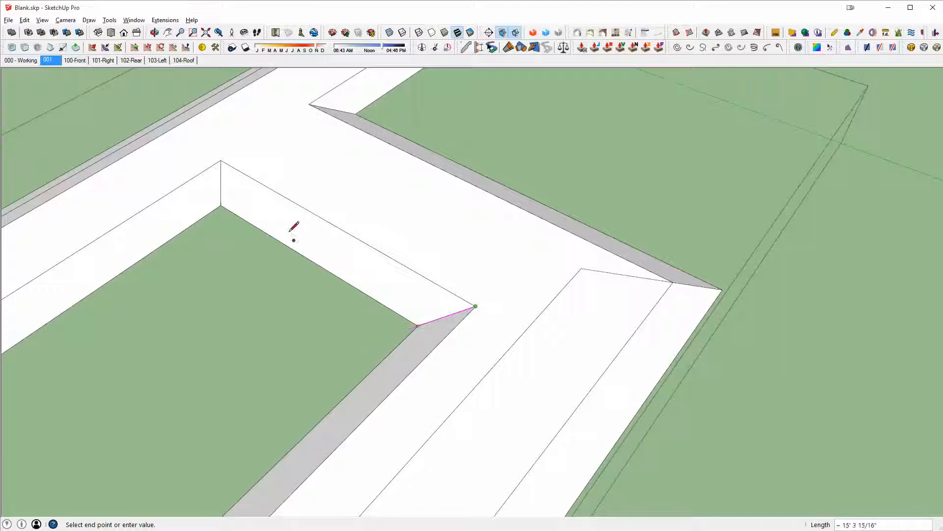
middle_drag(474, 309, 147, 341)
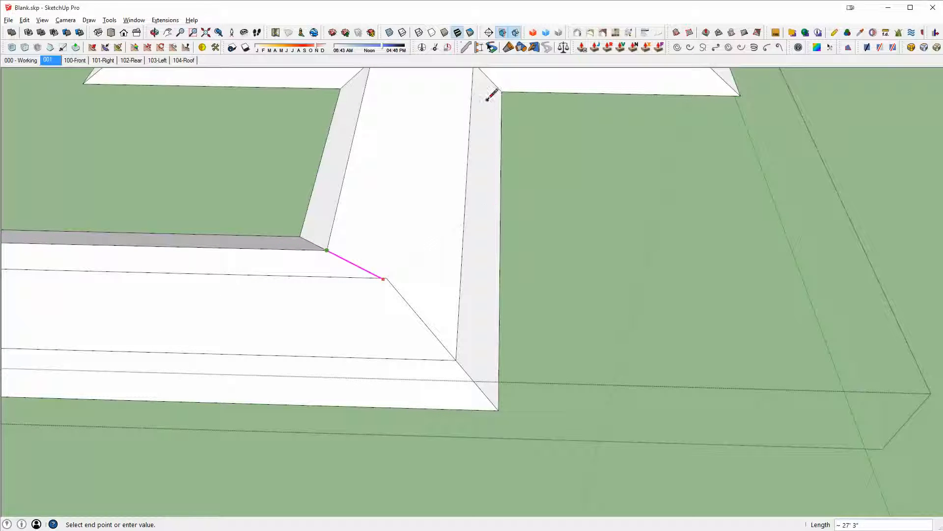
- Draw connecting edges along the green axis across the roof junction and to its inner corners
scroll(337, 291, up, 8)
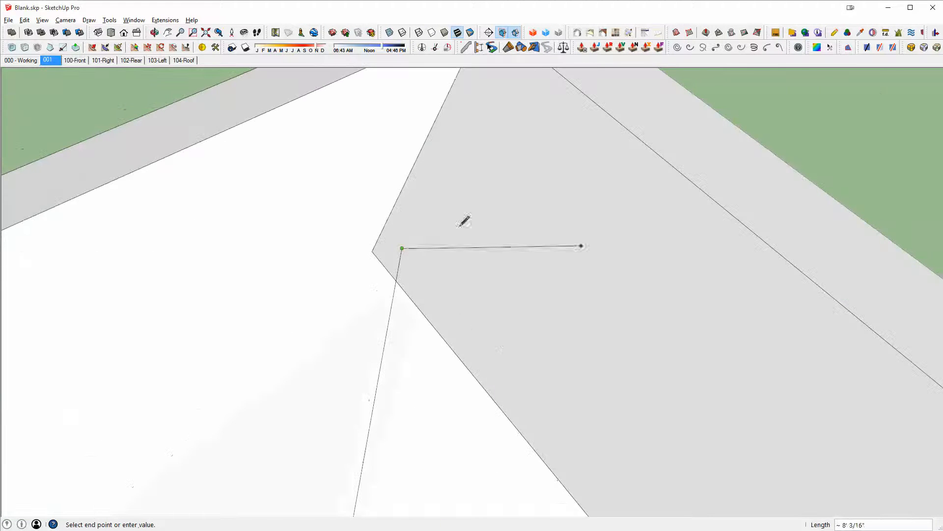
mouse_move(449, 286)
middle_down()
mouse_move(585, 109)
mouse_move(204, 266)
mouse_move(504, 267)
mouse_move(793, 379)
middle_up()
scroll(505, 266, down, 5)
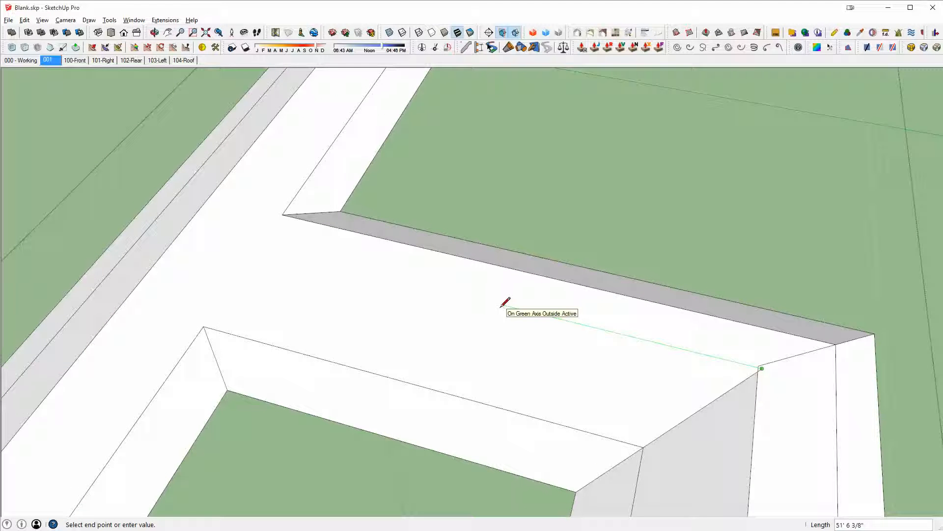
middle_drag(470, 299, 762, 301)
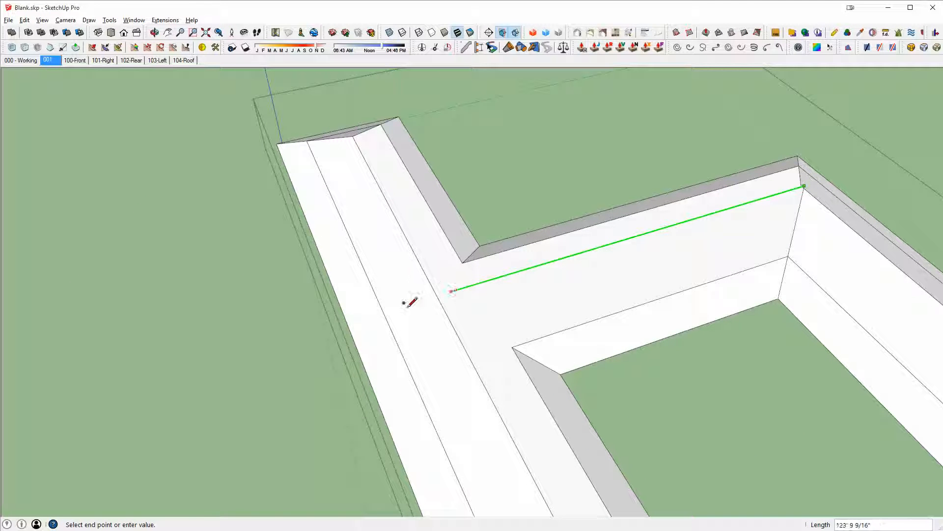
scroll(440, 317, up, 3)
mouse_move(442, 320)
middle_down()
mouse_move(257, 236)
mouse_move(392, 293)
mouse_move(546, 199)
middle_up()
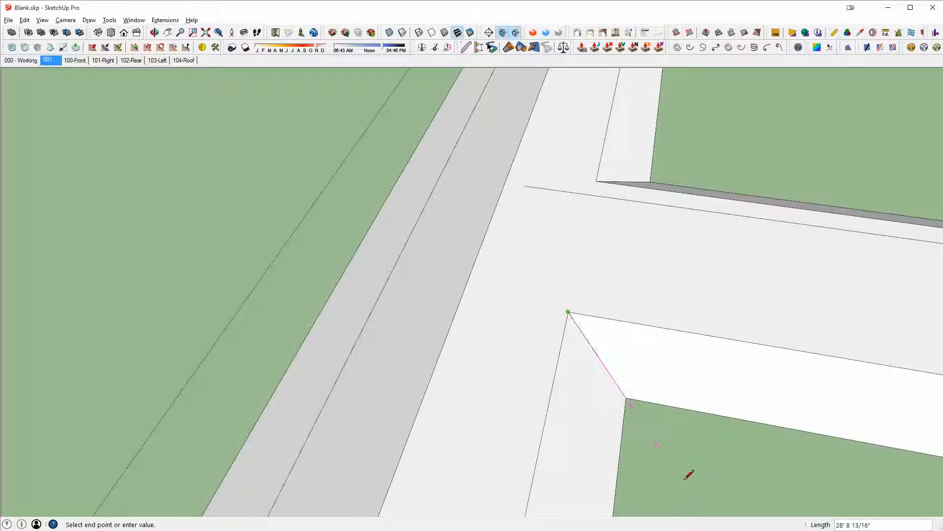
click(480, 197)
mouse_move(480, 196)
middle_down()
mouse_move(710, 196)
mouse_move(812, 286)
mouse_move(688, 383)
middle_up()
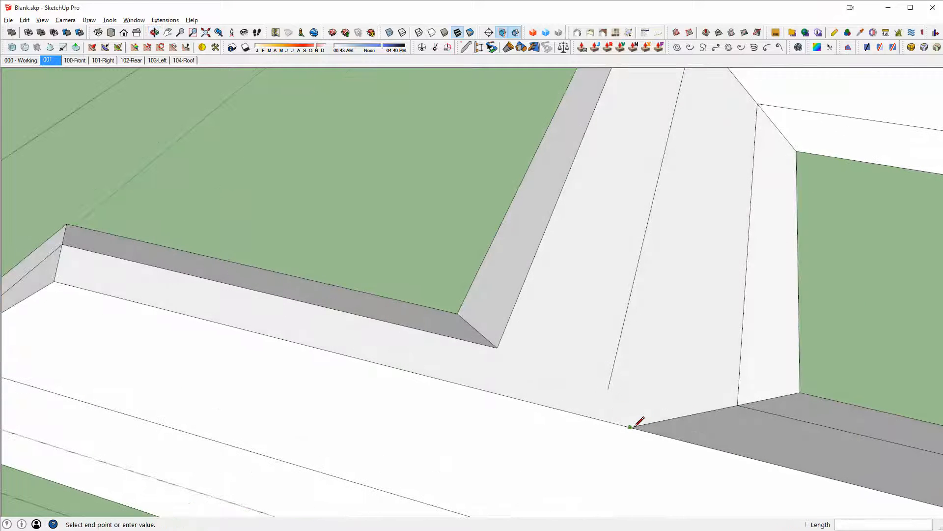
mouse_move(610, 389)
middle_down()
mouse_move(747, 389)
mouse_move(522, 336)
middle_up()
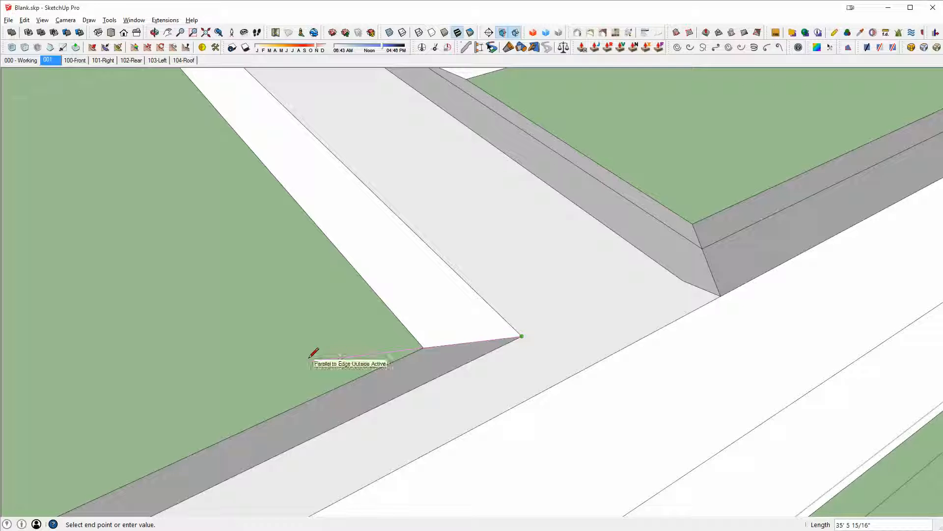
click(681, 318)
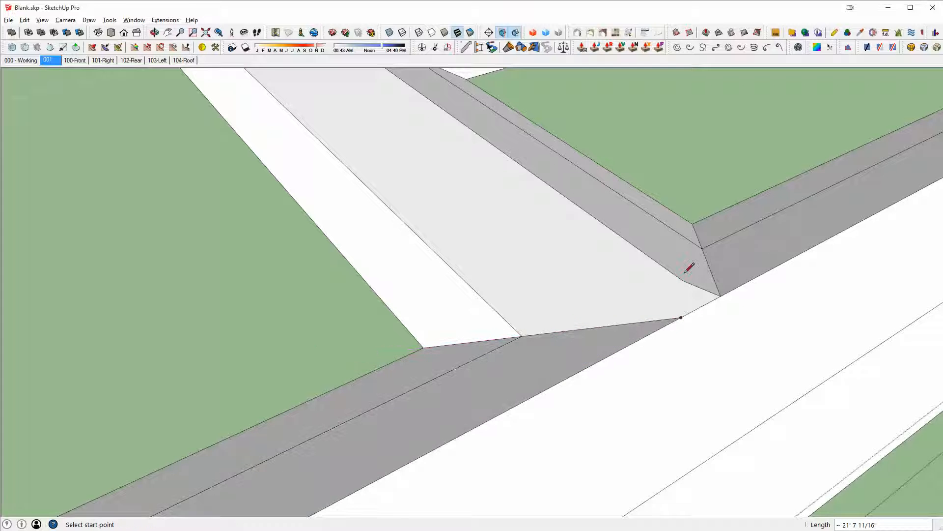
click(681, 317)
- Erase the stray edges crossing the roof junction with the Eraser
mouse_move(722, 308)
middle_down()
mouse_move(655, 335)
mouse_move(697, 356)
mouse_move(686, 353)
mouse_move(713, 147)
middle_up()
key(e)
middle_drag(403, 189, 676, 282)
scroll(438, 329, up, 3)
middle_drag(344, 344, 508, 272)
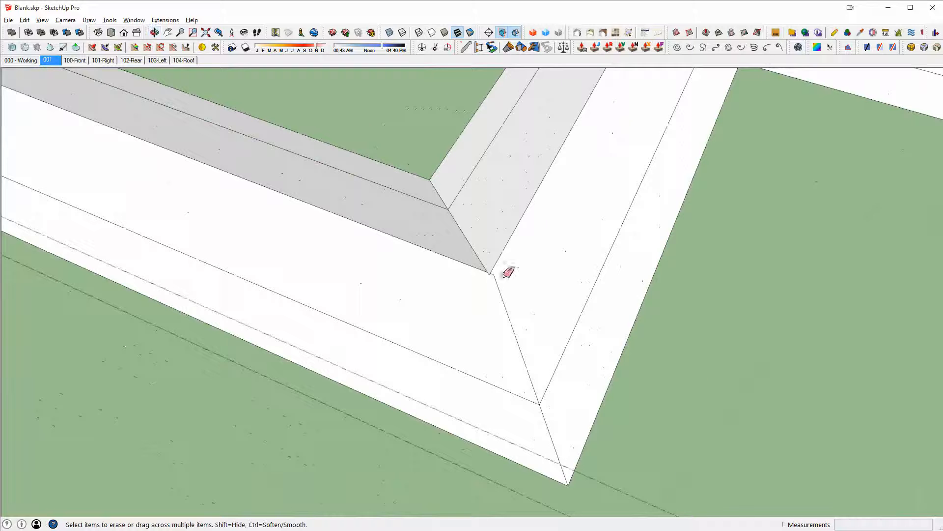
scroll(469, 274, up, 2)
scroll(506, 279, down, 3)
scroll(503, 275, up, 4)
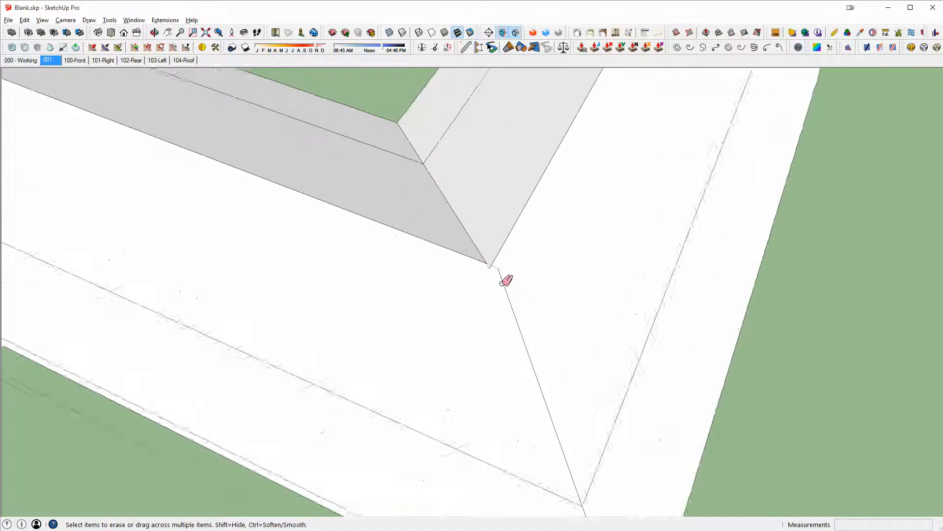
- Draw a short edge closing the valley corner near the junction
key(l)
middle_drag(498, 267, 569, 285)
click(554, 300)
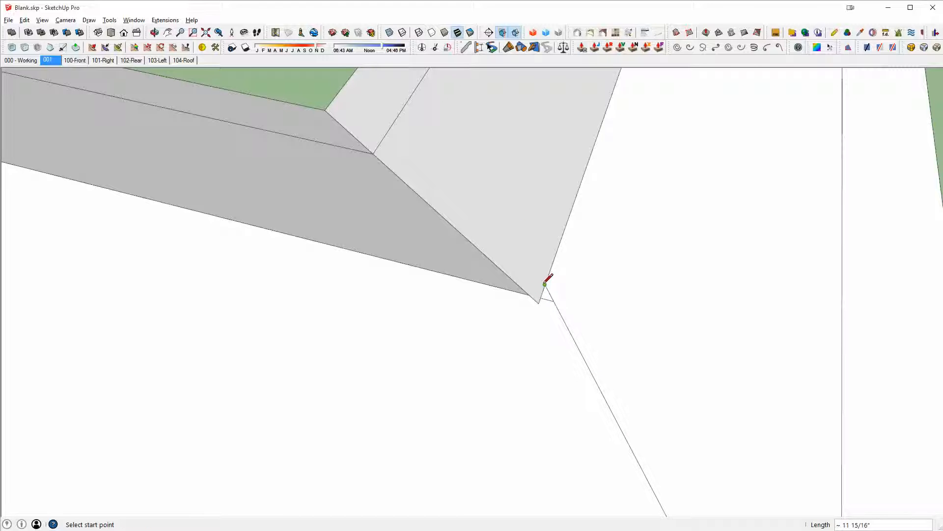
mouse_move(535, 290)
middle_down()
mouse_move(444, 295)
mouse_move(172, 246)
middle_up()
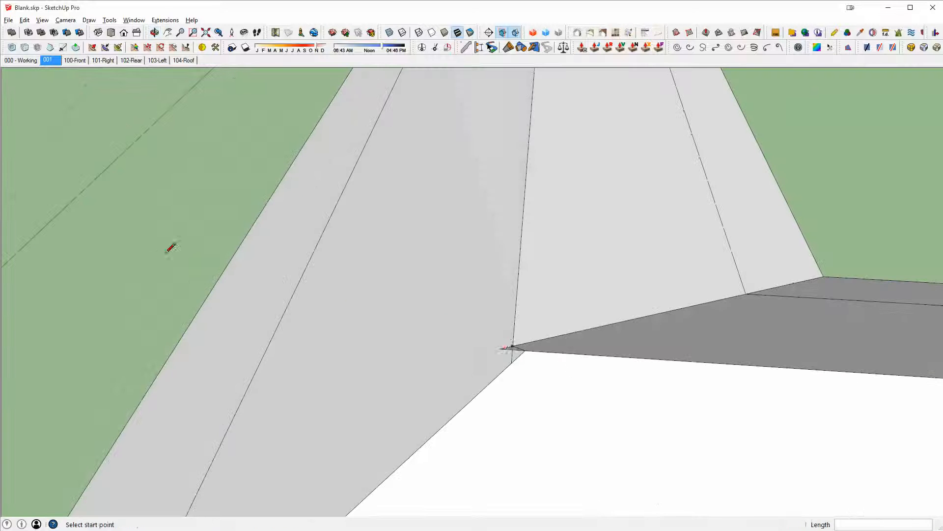
- Erase the leftover edges near the valley corner
key(e)
mouse_move(25, 313)
middle_down()
mouse_move(506, 246)
mouse_move(700, 330)
mouse_move(478, 154)
mouse_move(618, 395)
mouse_move(221, 323)
mouse_move(501, 396)
mouse_move(261, 437)
mouse_move(664, 342)
middle_up()
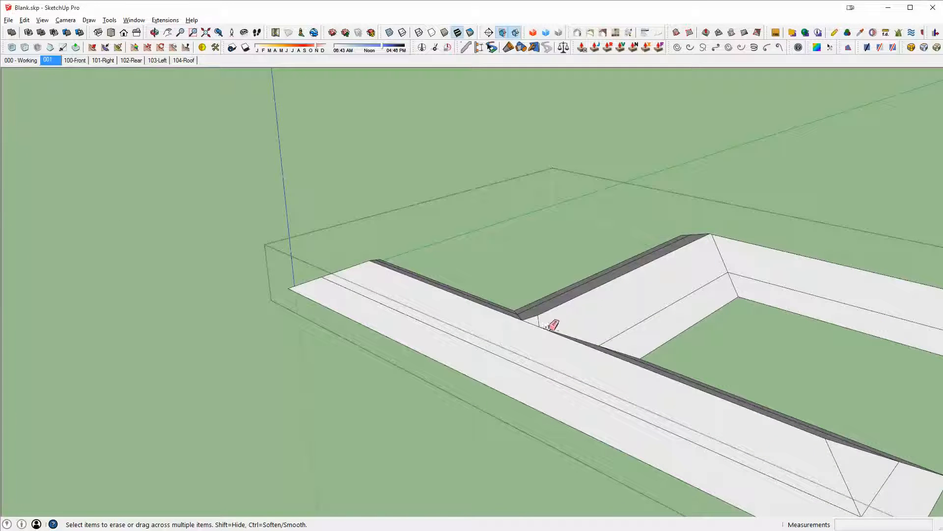
middle_drag(674, 297, 656, 369)
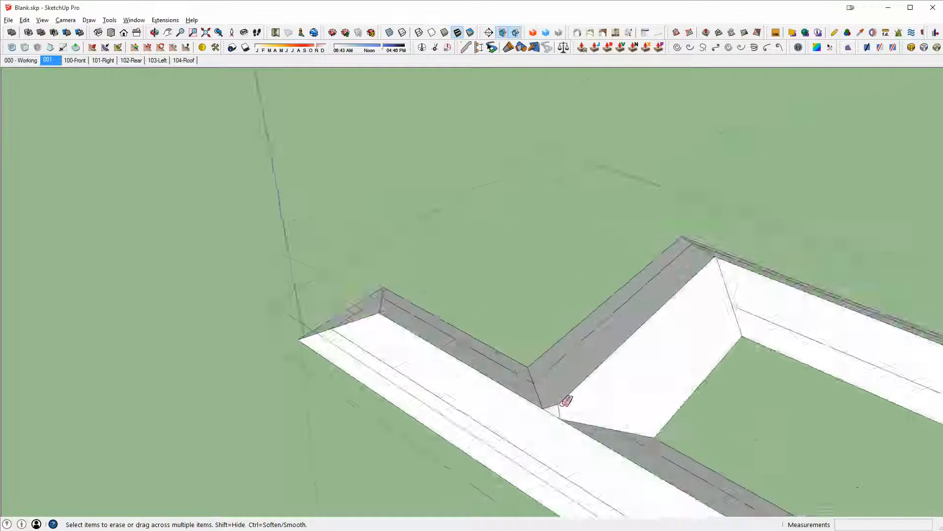
scroll(561, 404, up, 3)
- Select the whole roof surface and orbit around it to inspect its hips and valleys
key(x)
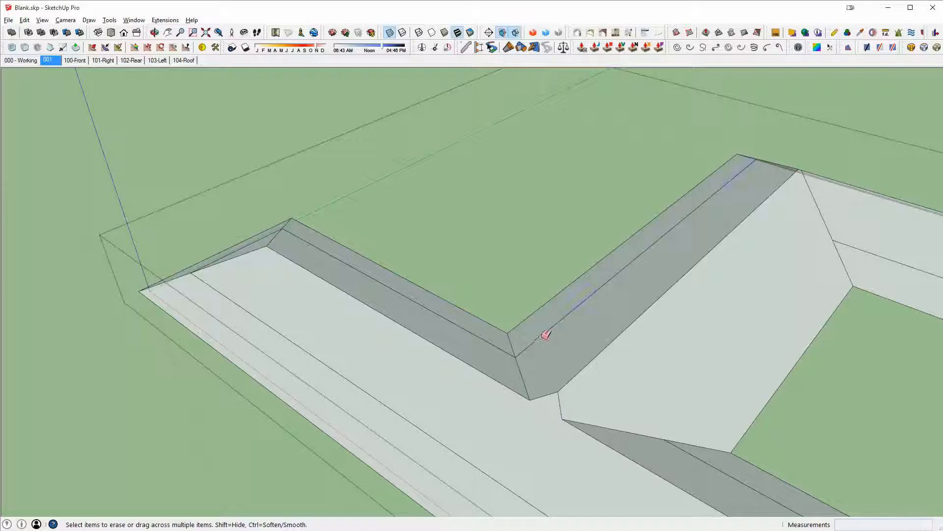
key(space)
click(480, 346)
double_click(480, 345)
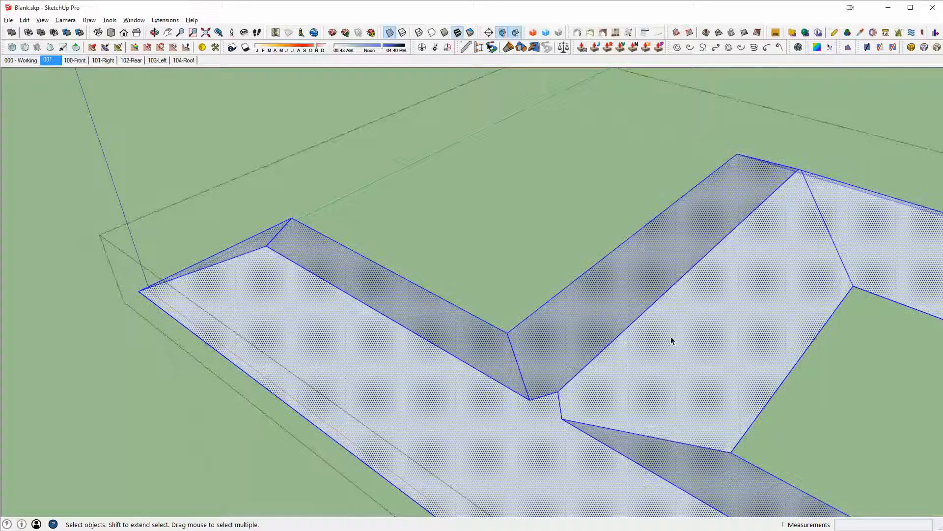
scroll(745, 313, down, 1)
middle_drag(746, 312, 636, 309)
scroll(635, 259, down, 1)
key(x)
scroll(691, 294, down, 1)
middle_drag(492, 261, 863, 255)
scroll(447, 351, up, 1)
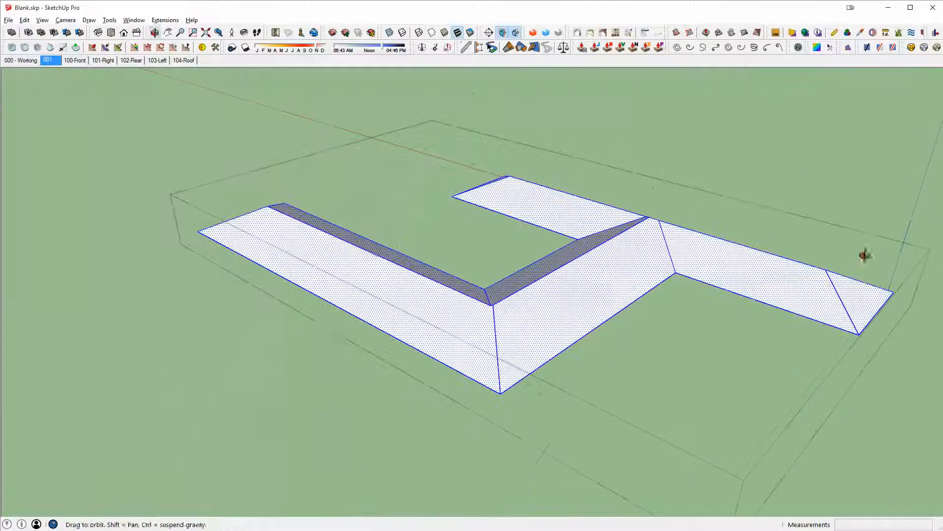
- Orbit and zoom around the building blocks to inspect the finished hip roof from several angles
click(865, 255)
scroll(501, 332, up, 1)
middle_drag(501, 332, 466, 221)
scroll(532, 224, up, 2)
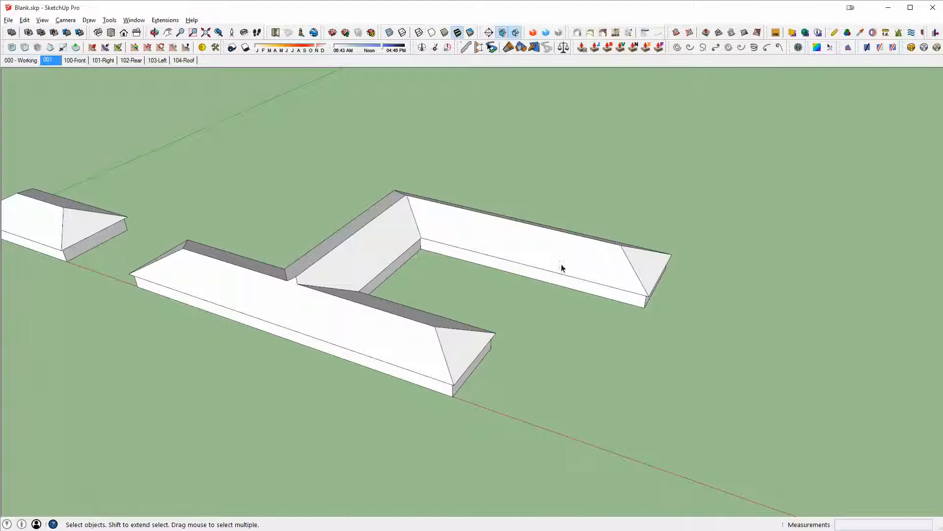
middle_drag(560, 266, 570, 311)
scroll(699, 295, up, 4)
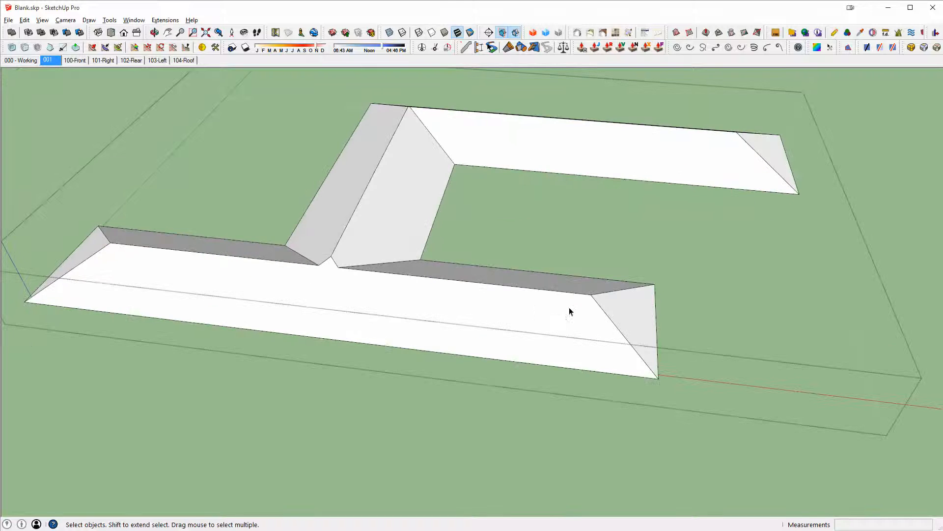
key(Escape)
middle_drag(630, 320, 509, 341)
scroll(669, 321, up, 3)
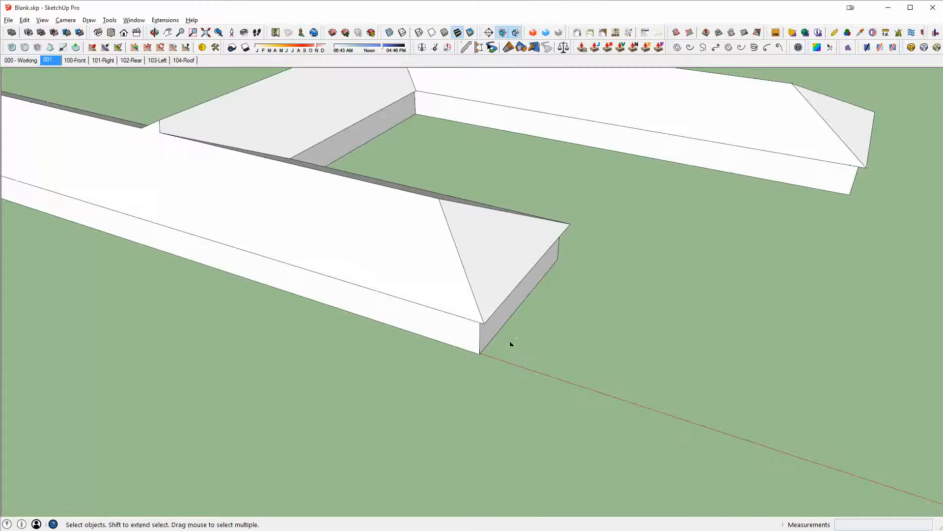
- Open the main block's base group and push its end face inward about 17 feet to shorten it
click(491, 334)
scroll(632, 391, down, 4)
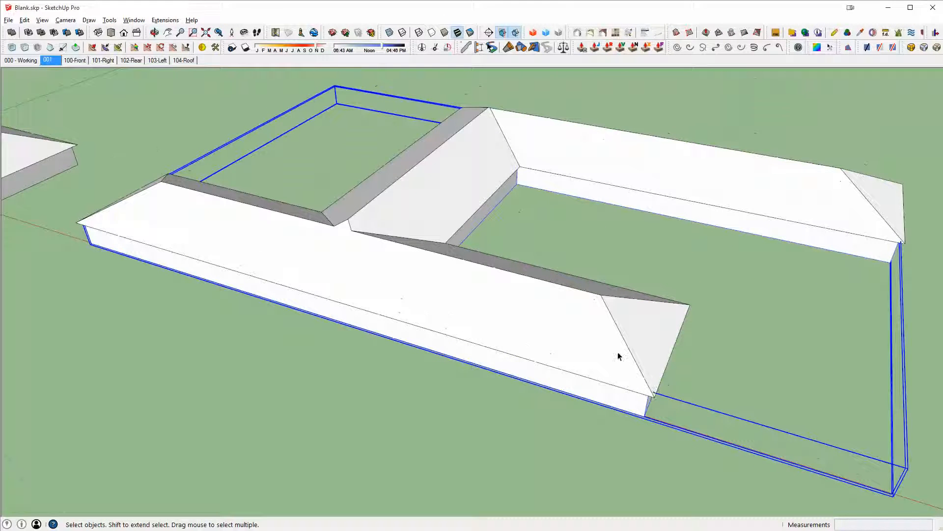
scroll(618, 356, down, 2)
double_click(612, 408)
scroll(554, 373, up, 3)
key(p)
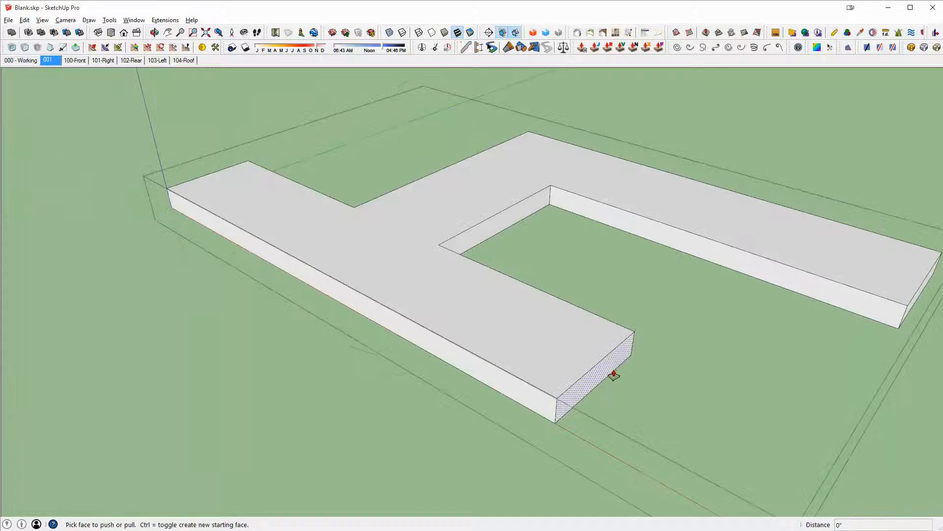
drag(610, 375, 569, 351)
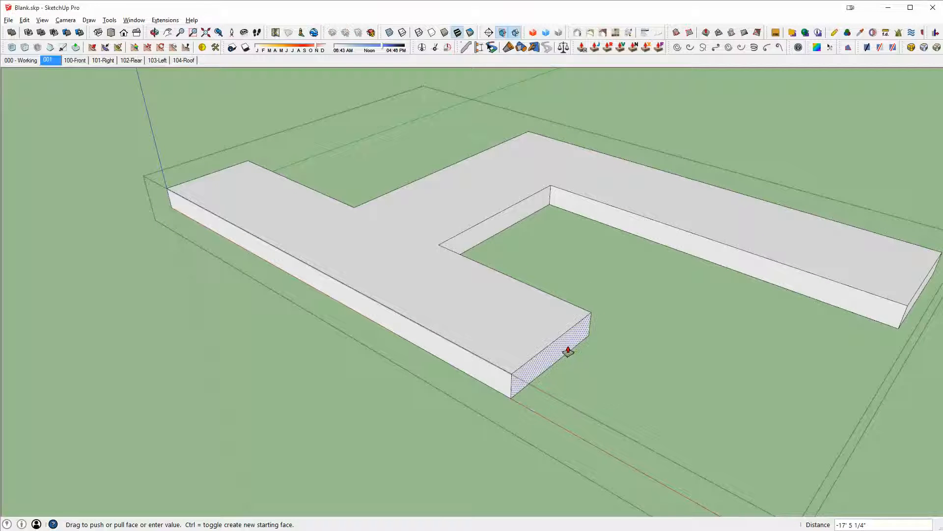
key(Return)
middle_drag(565, 350, 632, 332)
key(space)
key(Escape)
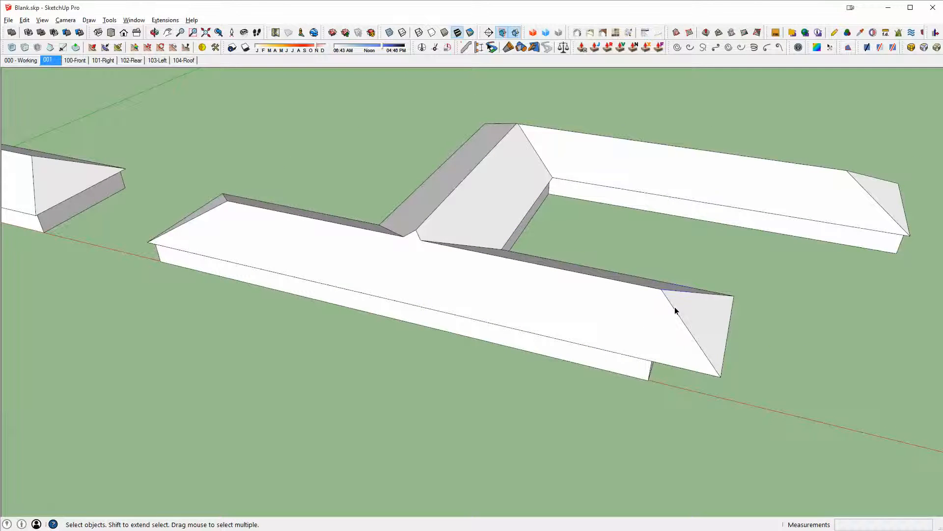
- Open the roof group and move its hip end face inward along the red axis to match the shortened base
click(675, 307)
double_click(674, 306)
click(681, 312)
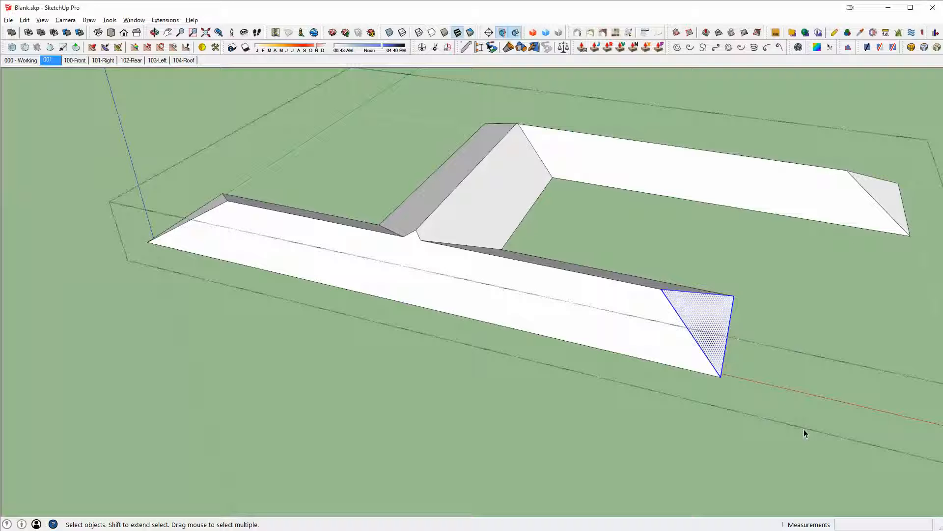
key(m)
click(710, 310)
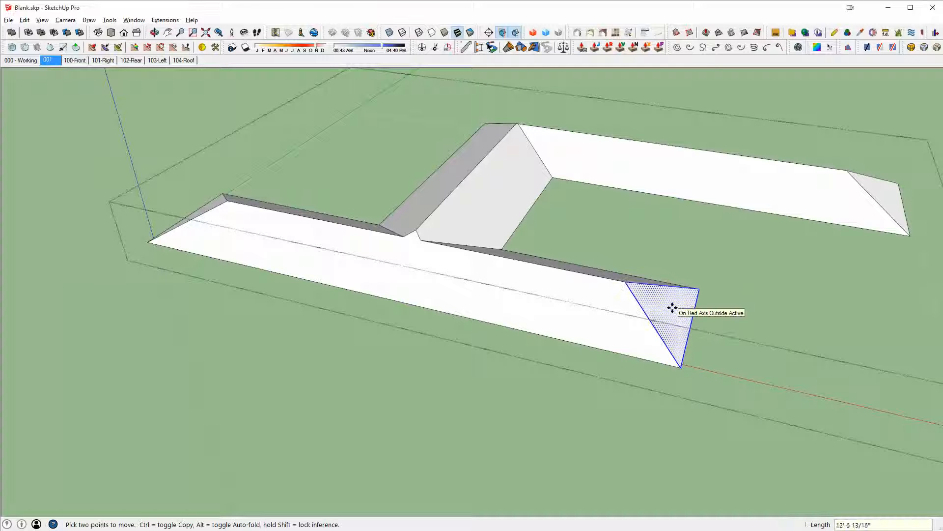
key(Return)
key(space)
key(Escape)
- Open the base group again and copy its end edge inward along the side to mark a new wing's width
scroll(674, 311, up, 2)
middle_drag(673, 311, 364, 194)
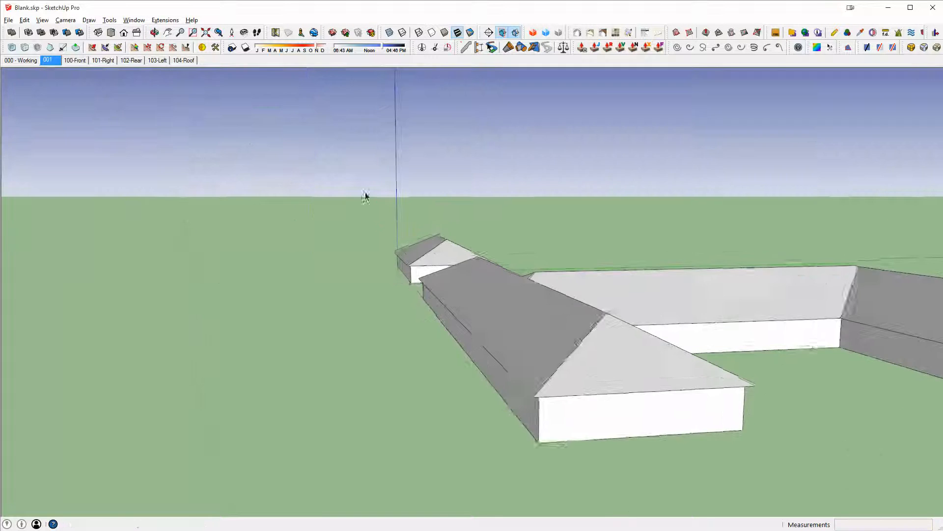
middle_drag(479, 347, 443, 287)
shift+middle_drag(792, 457, 540, 443)
scroll(231, 197, down, 3)
scroll(231, 197, down, 3)
middle_drag(231, 197, 736, 306)
double_click(736, 302)
scroll(735, 303, down, 1)
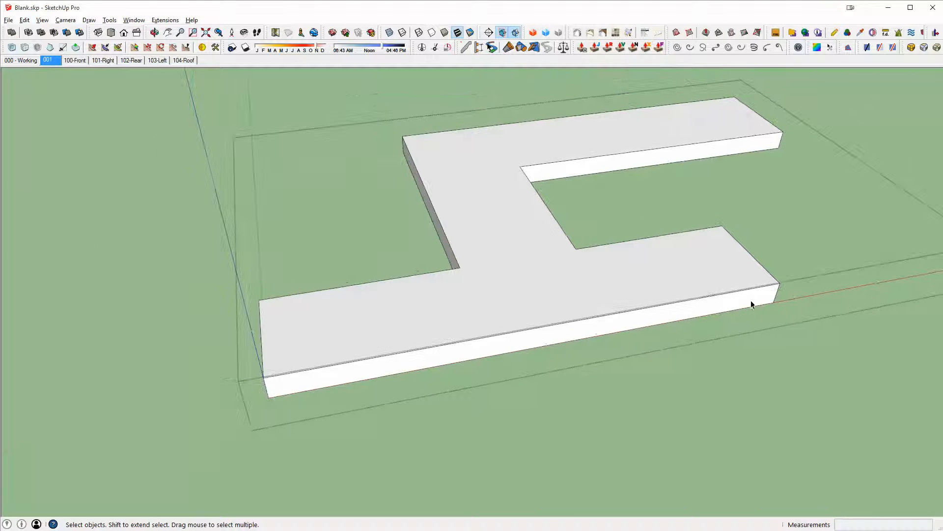
drag(757, 256, 785, 340)
key(m)
key(ctrl)
click(780, 283)
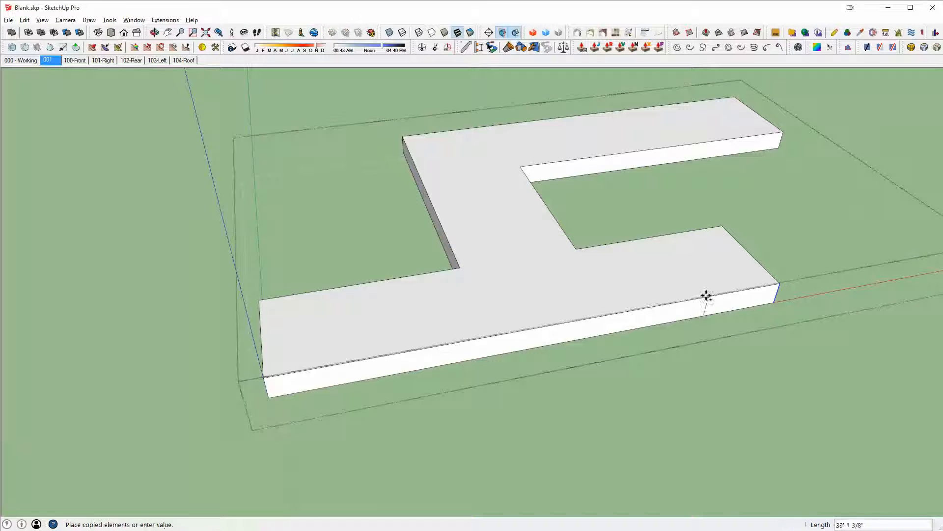
click(695, 297)
- Pull the marked end portion of the base outward about 43 feet to form a perpendicular wing
key(p)
click(730, 300)
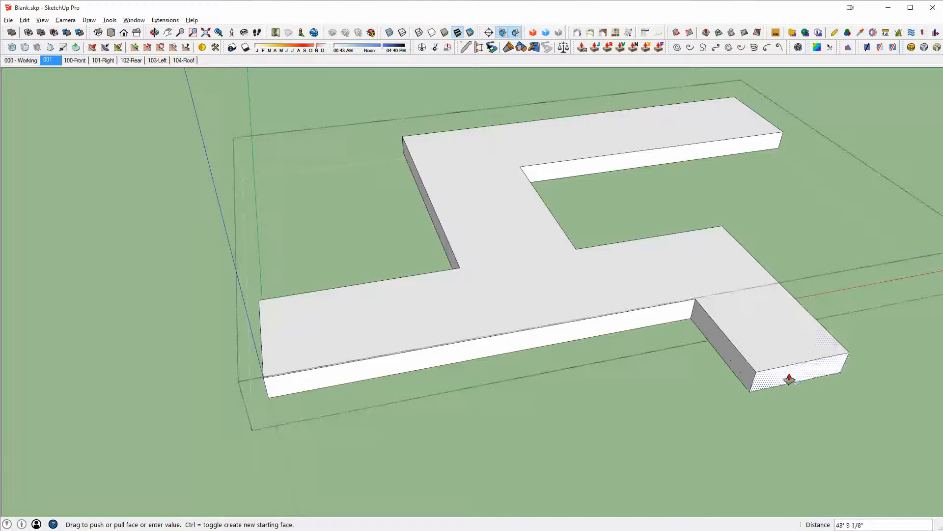
click(802, 403)
middle_drag(809, 375, 594, 309)
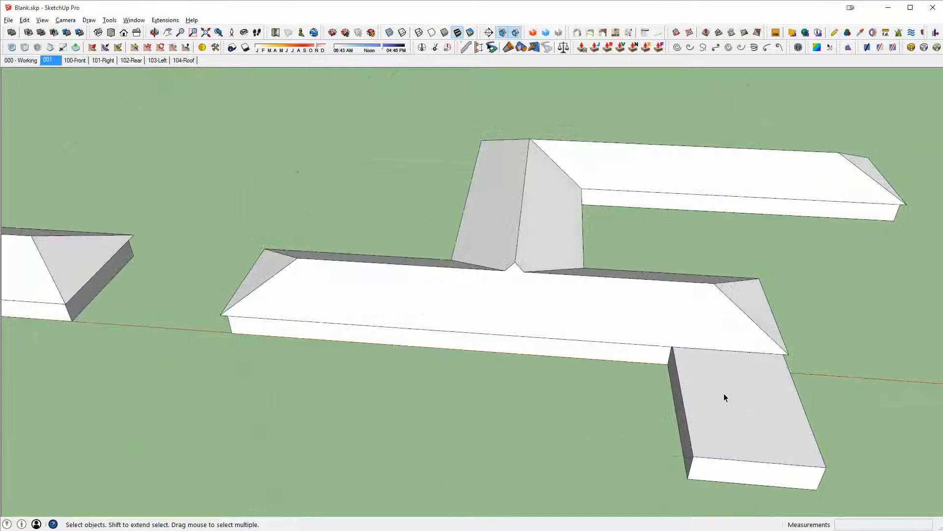
middle_drag(724, 396, 530, 343)
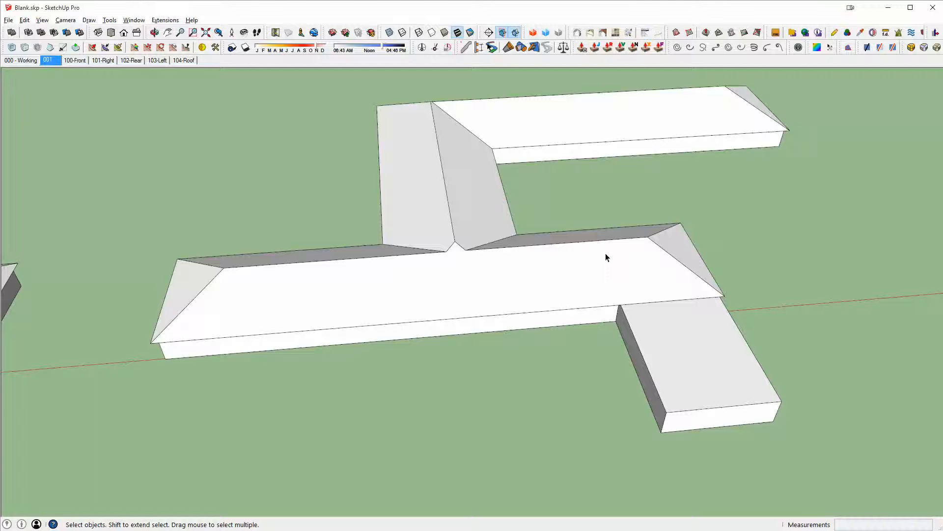
- Draw a large rectangle on the ground covering the new wing and the end of the main roof
click(605, 253)
middle_drag(605, 253, 631, 381)
scroll(627, 349, down, 3)
key(r)
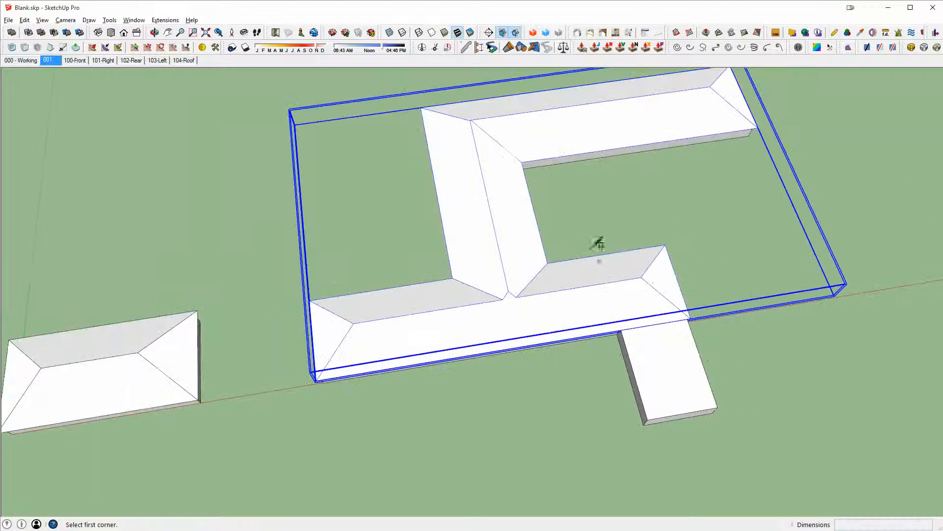
click(568, 221)
click(809, 467)
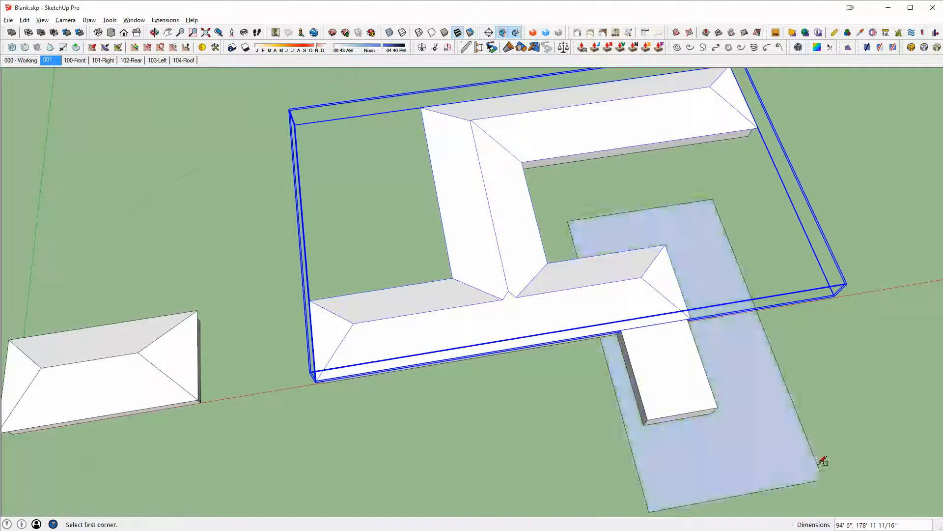
middle_drag(819, 460, 777, 192)
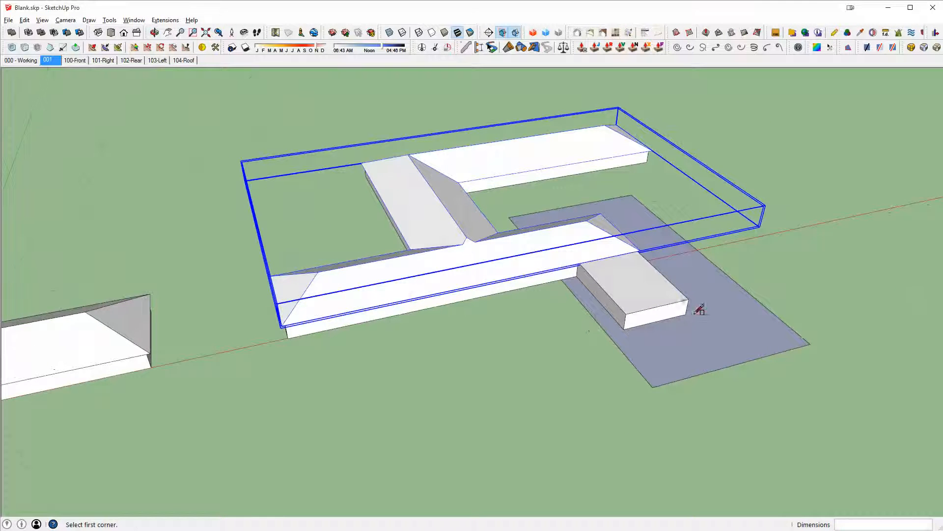
- Pull the ground rectangle up into a tall box about 44 feet high
key(p)
click(746, 337)
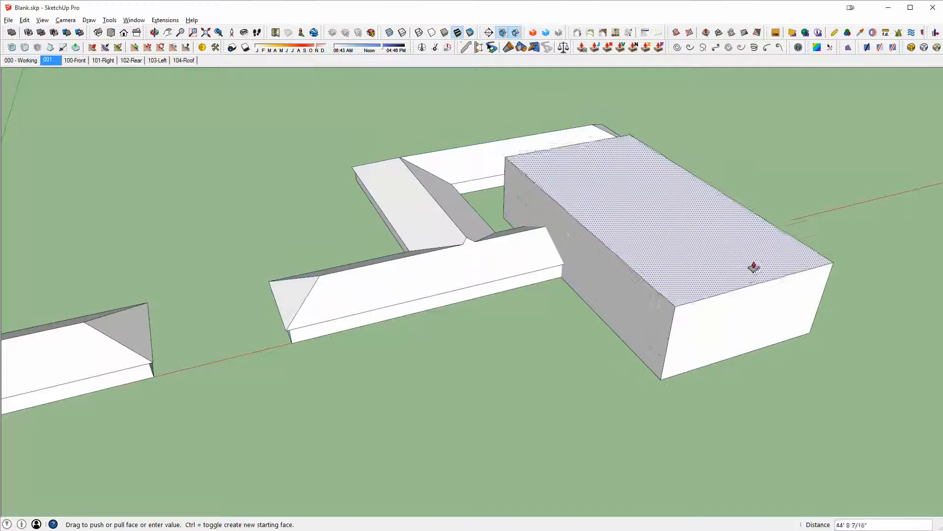
click(754, 248)
key(space)
- Move the box so its side face lines up with the roof end at the wing junction
click(676, 216)
middle_drag(676, 216, 647, 181)
key(m)
click(676, 228)
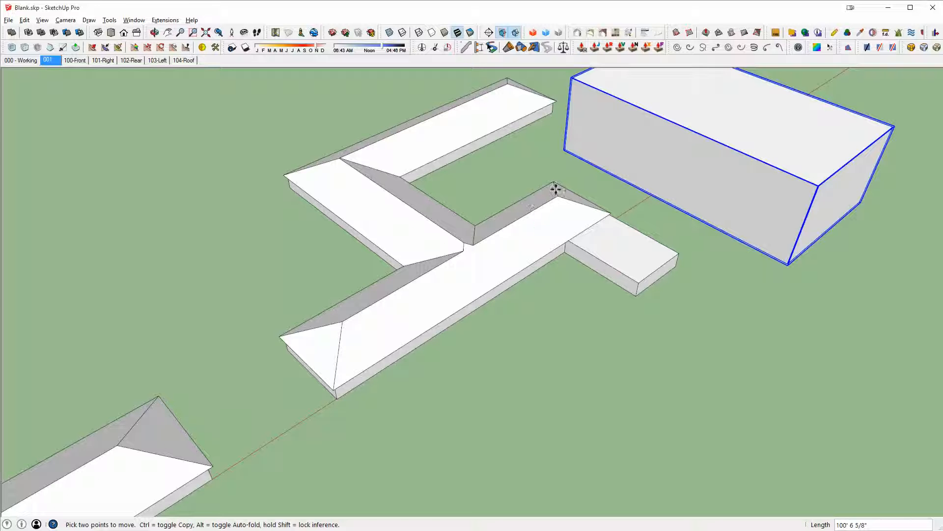
click(582, 244)
scroll(539, 220, up, 5)
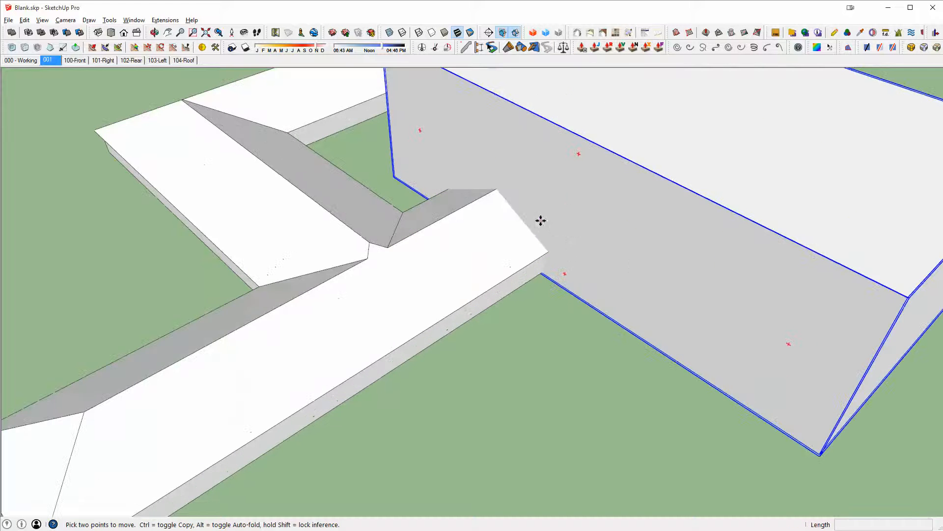
middle_drag(539, 219, 613, 225)
scroll(516, 265, up, 2)
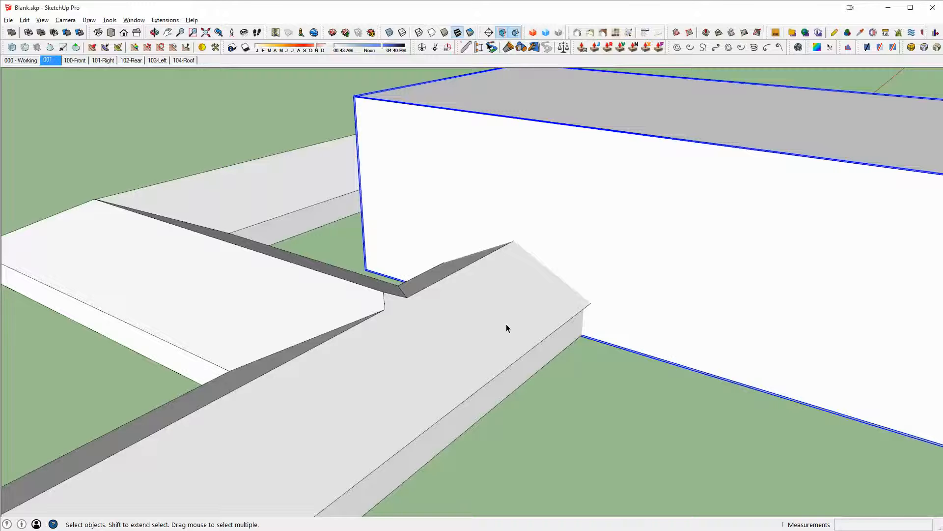
- Cut the main roof's end with the box using a solid tool, and delete the leftover cutter edges
key(shift+s)
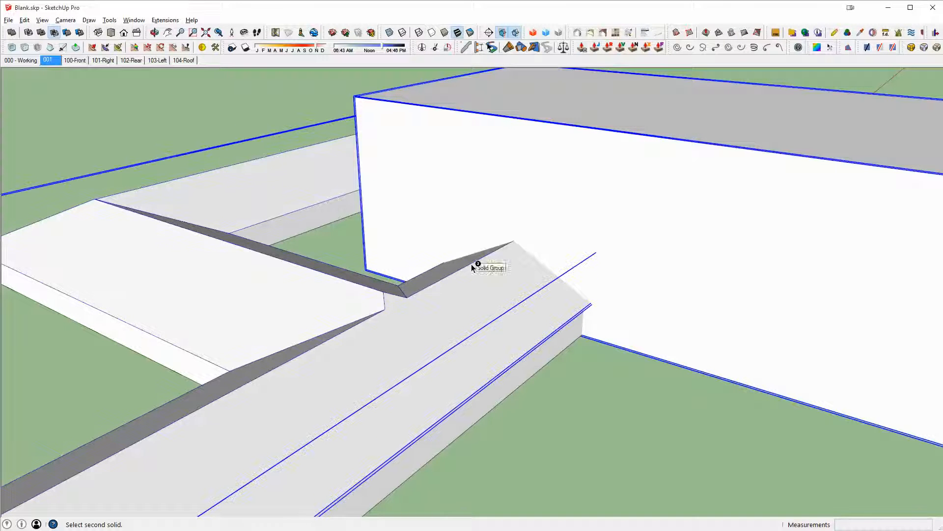
click(495, 253)
middle_drag(496, 252, 570, 293)
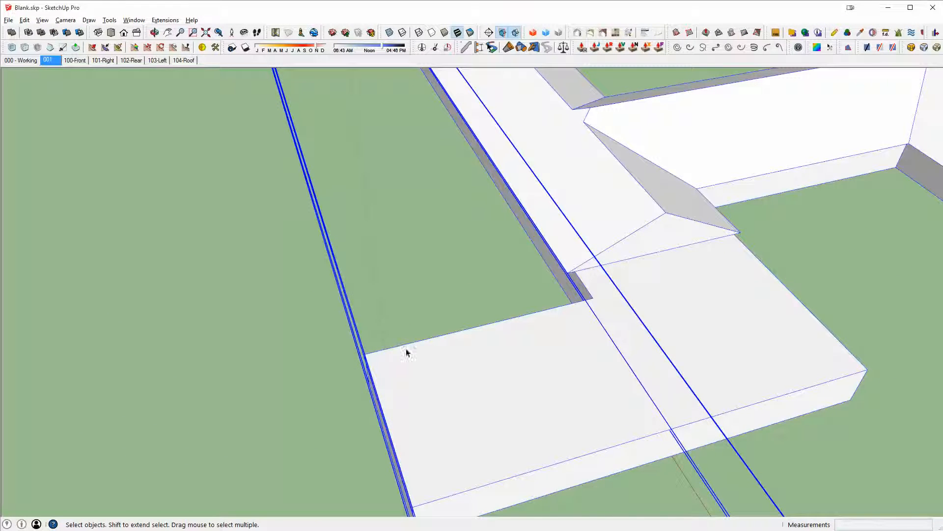
scroll(657, 383, down, 2)
middle_drag(657, 382, 666, 314)
scroll(669, 240, up, 3)
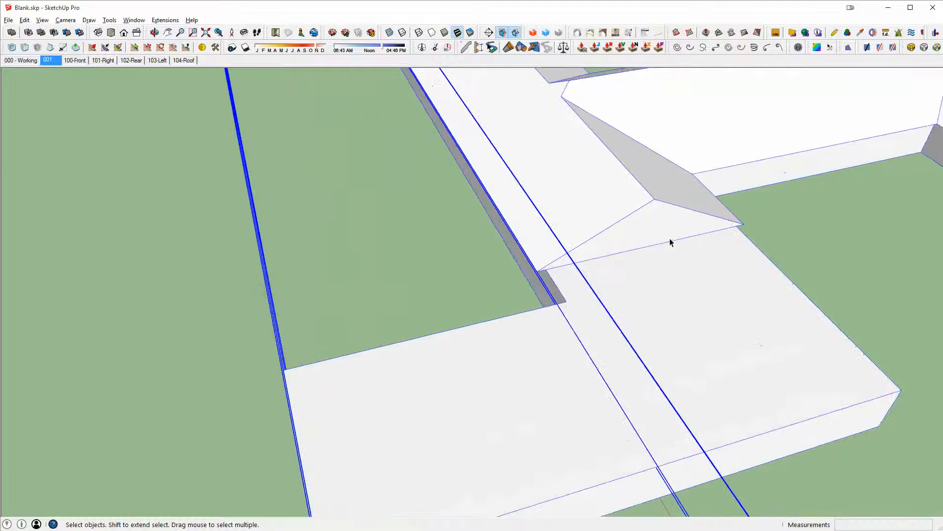
key(Delete)
- Draw edges across the cut roof end to split off a small triangular face at its corner
scroll(704, 225, up, 2)
key(l)
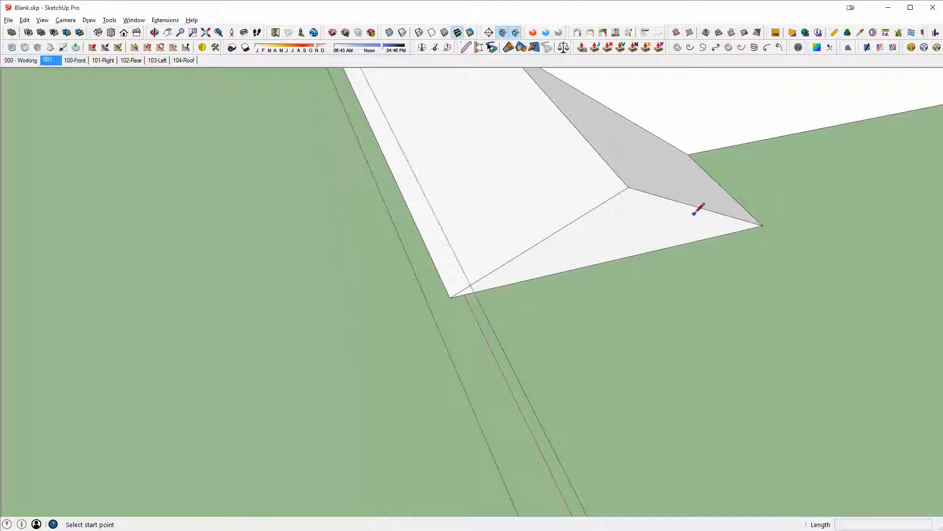
click(686, 203)
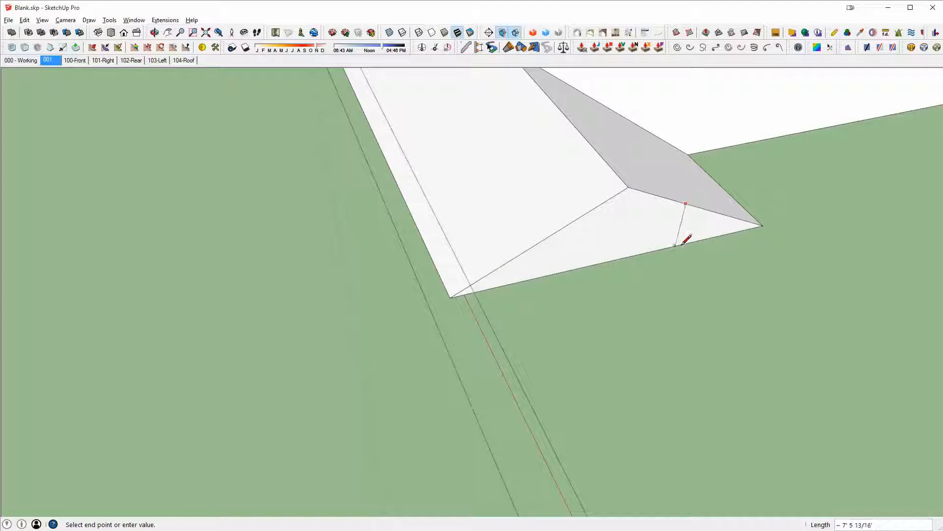
click(675, 246)
click(765, 225)
scroll(727, 217, up, 2)
key(space)
click(712, 232)
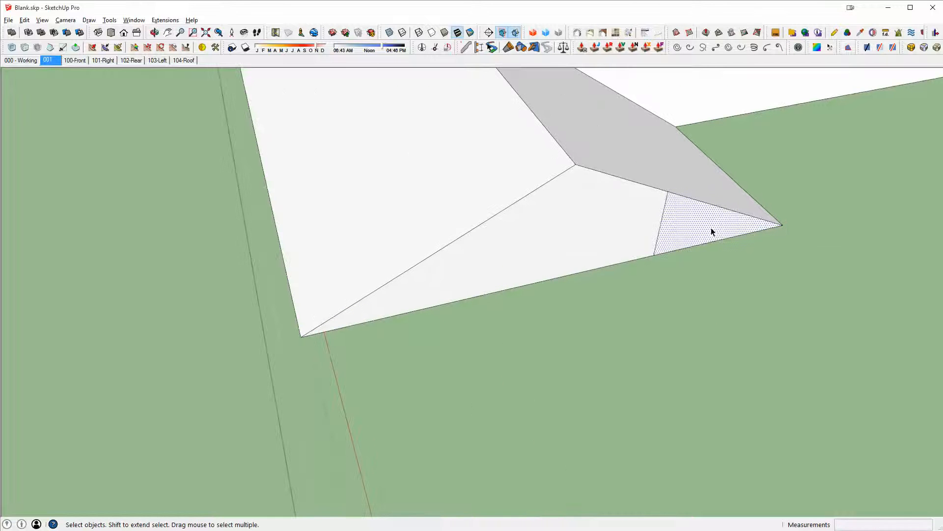
- Draw the wing's rectangular footprint on the ground, starting from the cut roof corner at the junction
key(l)
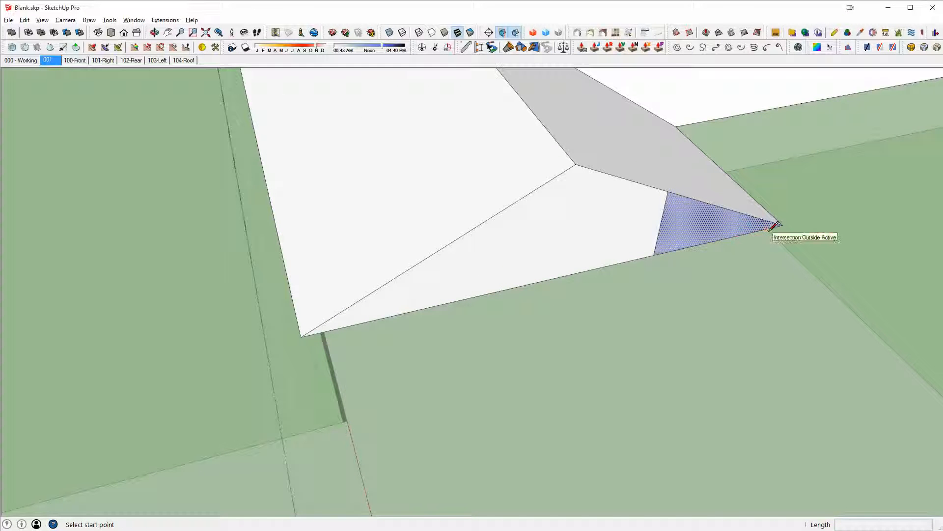
click(778, 224)
scroll(778, 225, down, 3)
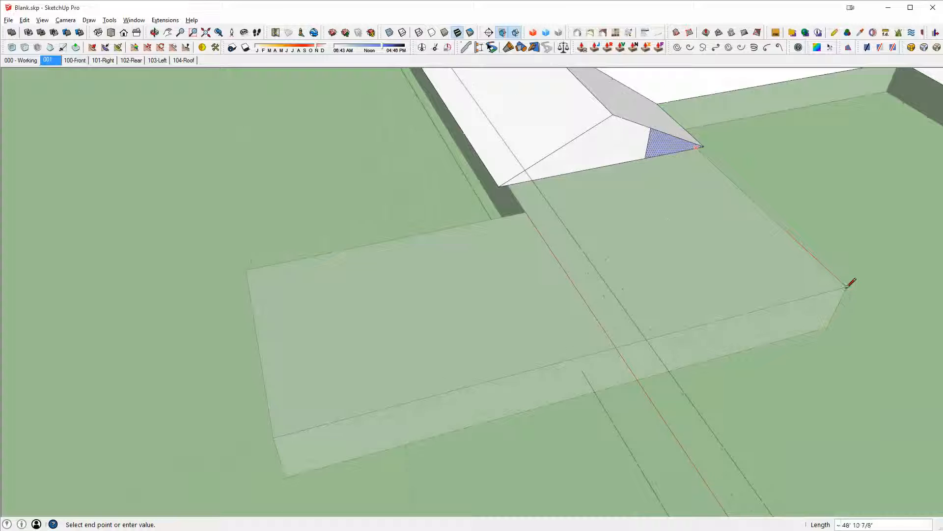
click(847, 286)
click(274, 437)
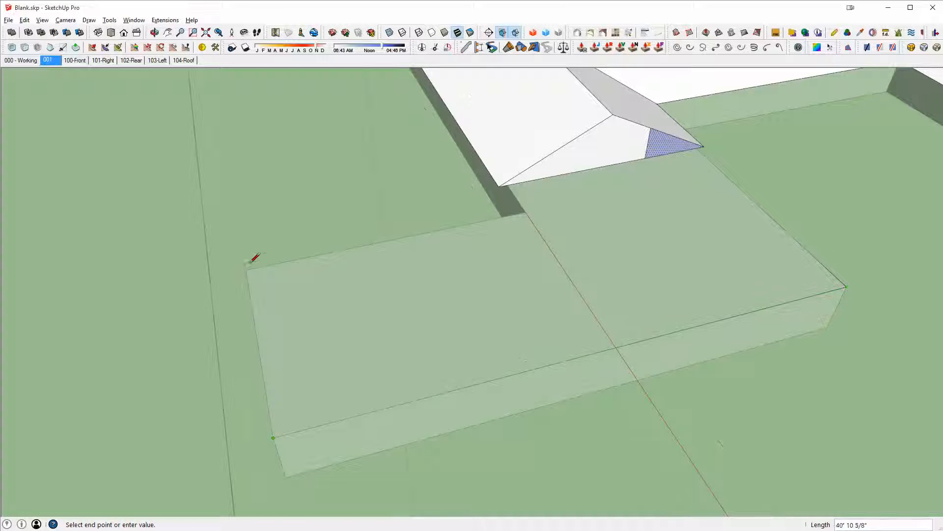
click(527, 212)
middle_drag(527, 212, 753, 230)
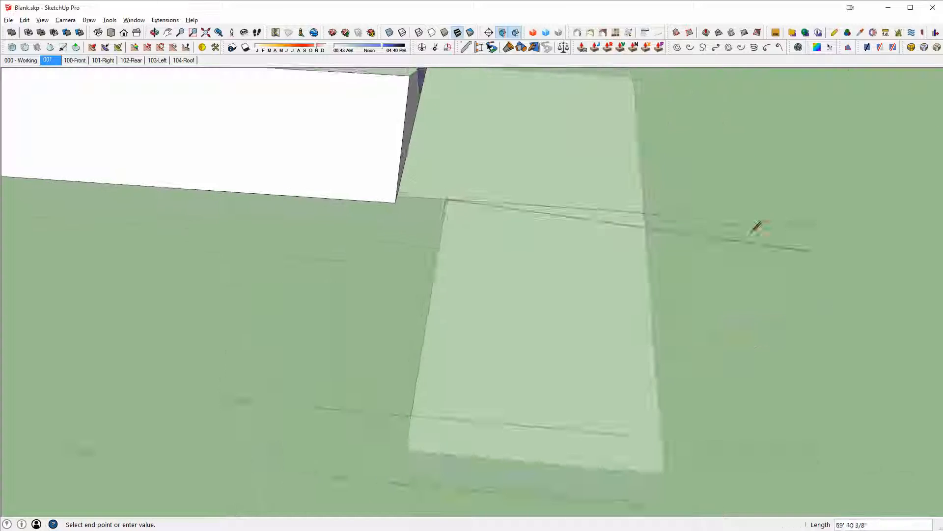
scroll(445, 205, up, 3)
middle_drag(515, 219, 418, 225)
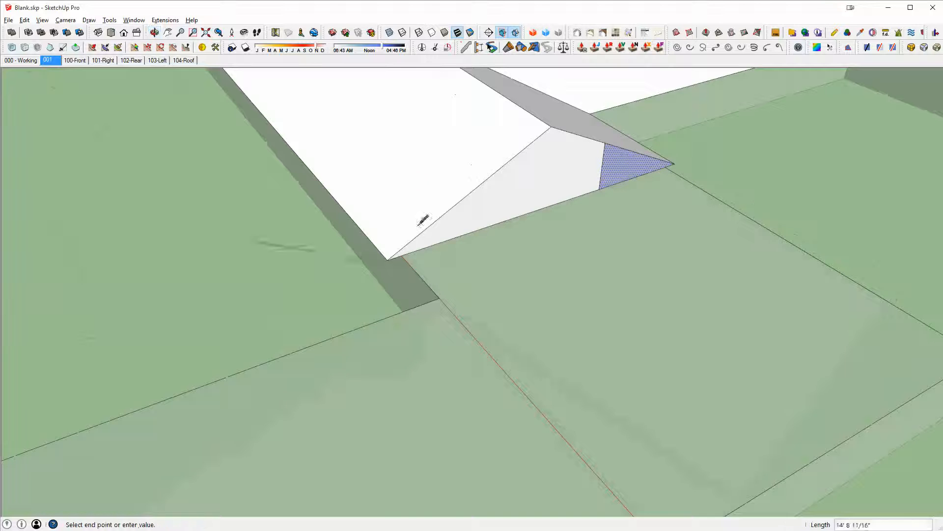
key(space)
scroll(520, 182, down, 2)
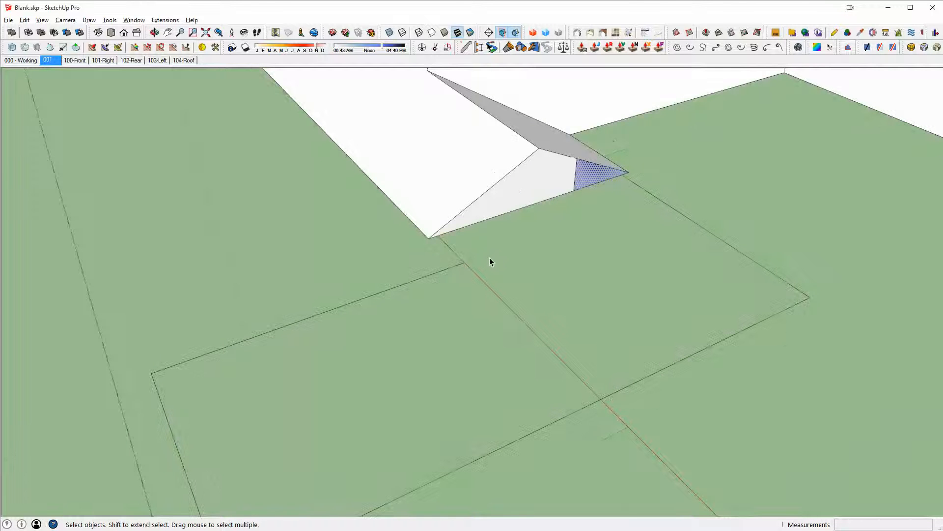
- Select the footprint outline and extrude the small triangular roof face along it to form the wing's roof
click(454, 268)
scroll(447, 275, down, 3)
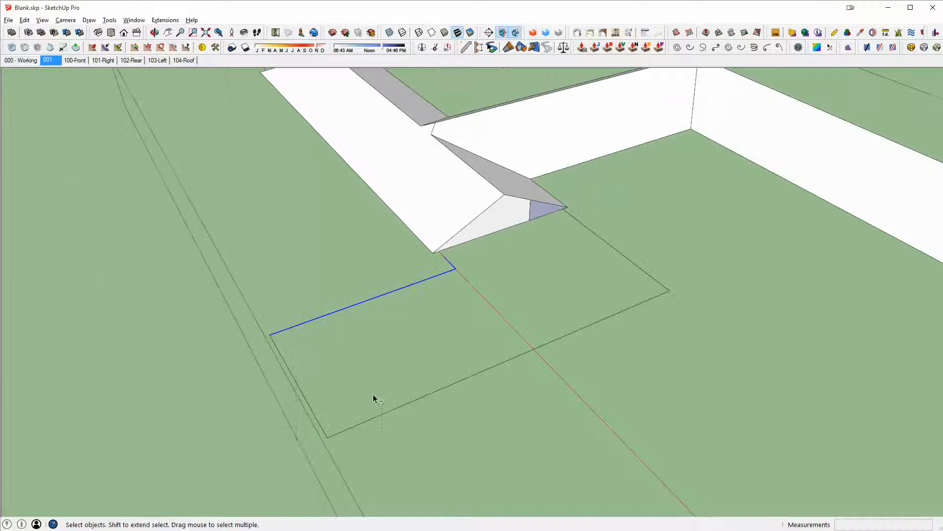
drag(251, 462, 553, 200)
drag(670, 268, 528, 360)
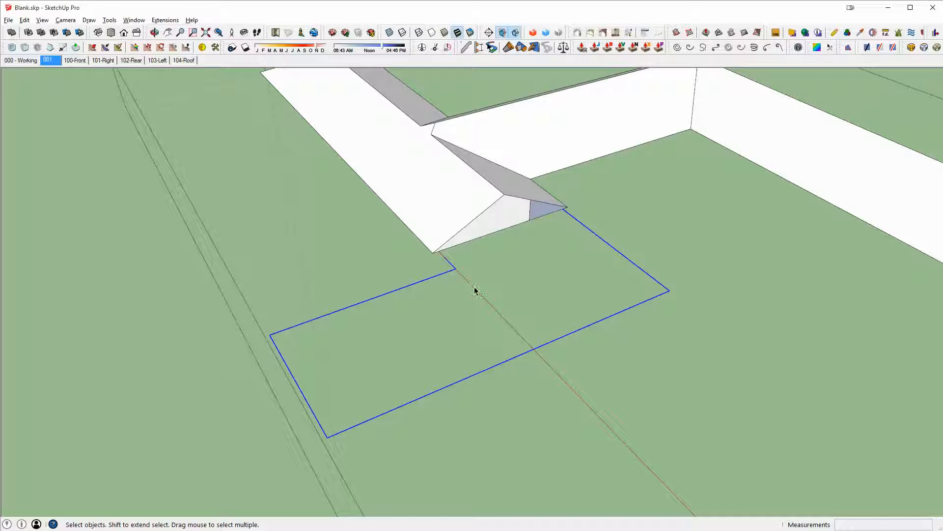
key(p)
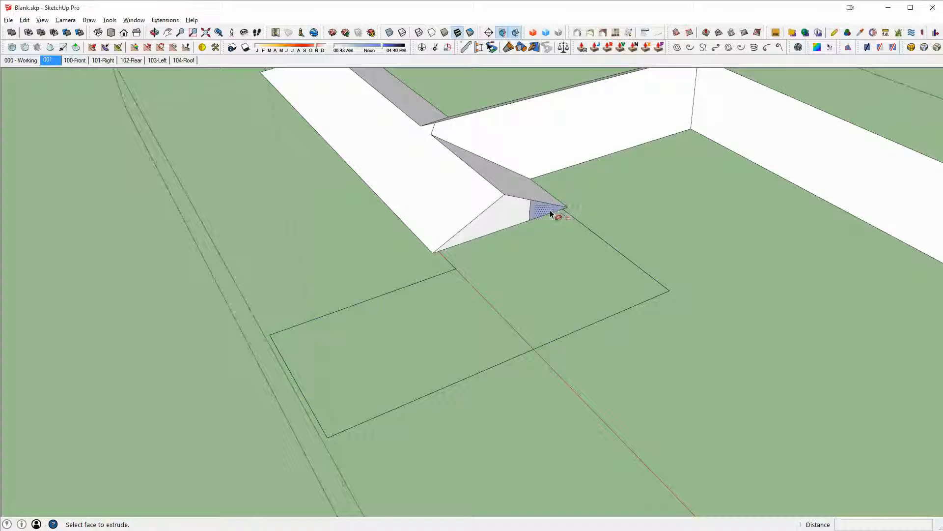
click(546, 213)
scroll(589, 287, up, 3)
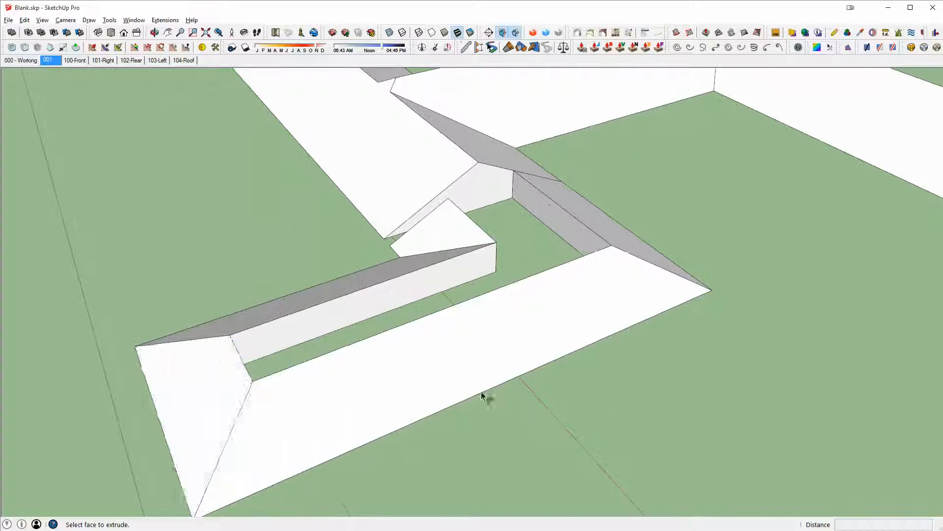
middle_drag(315, 280, 733, 270)
key(space)
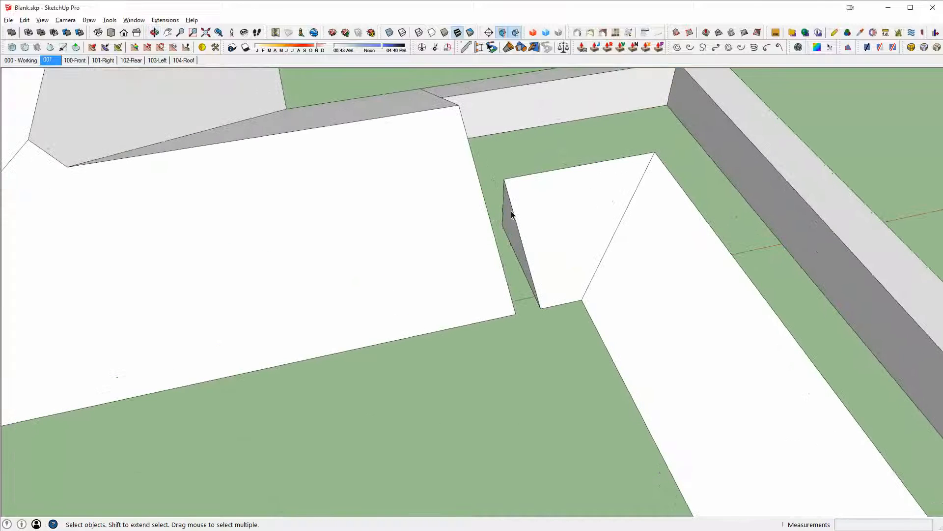
- Push/pull the short end face at the wing junction back to meet the adjacent roof edge
scroll(511, 218, up, 2)
key(p)
click(509, 214)
click(495, 271)
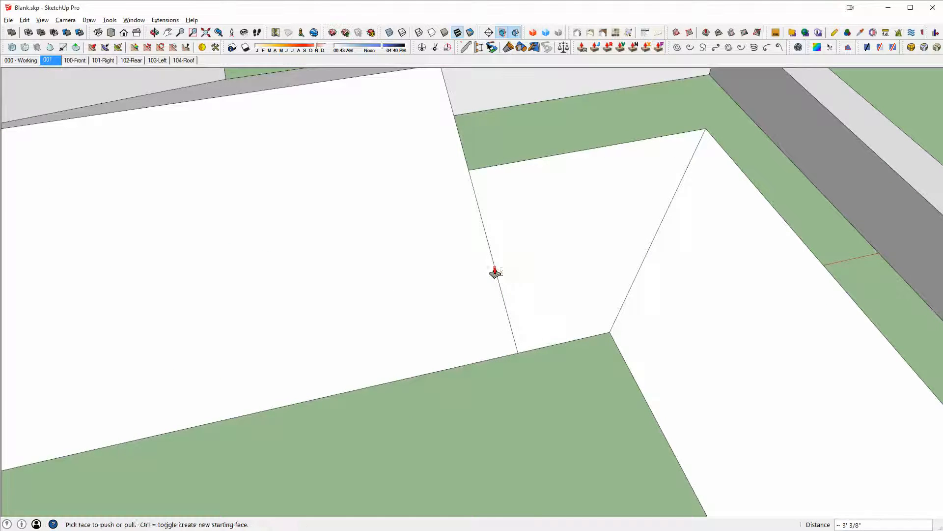
- Erase the leftover edges where the wing roof meets the main roof, working in X-ray view
key(x)
key(e)
drag(492, 308, 514, 317)
scroll(571, 247, down, 4)
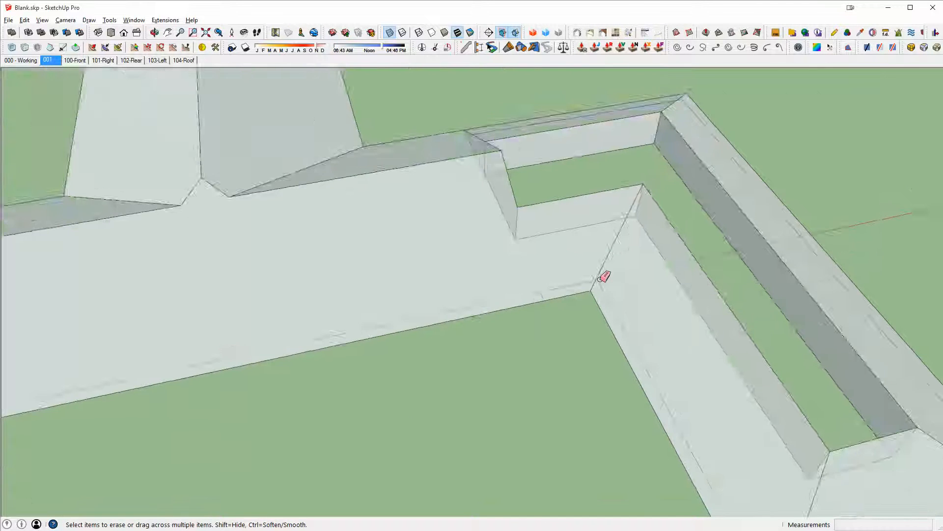
mouse_move(601, 278)
middle_down()
mouse_move(501, 303)
mouse_move(288, 300)
mouse_move(162, 319)
middle_up()
key(x)
mouse_move(717, 385)
shift+middle_down()
mouse_move(583, 194)
mouse_move(674, 221)
shift+middle_up()
scroll(583, 195, up, 2)
key(x)
drag(573, 161, 584, 202)
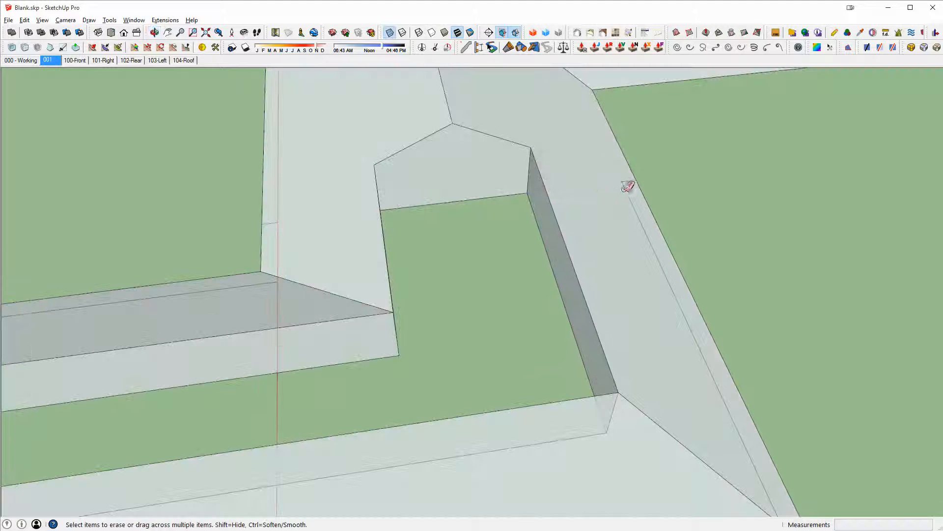
key(x)
mouse_move(595, 176)
middle_down()
mouse_move(658, 206)
mouse_move(733, 214)
middle_up()
scroll(687, 218, down, 2)
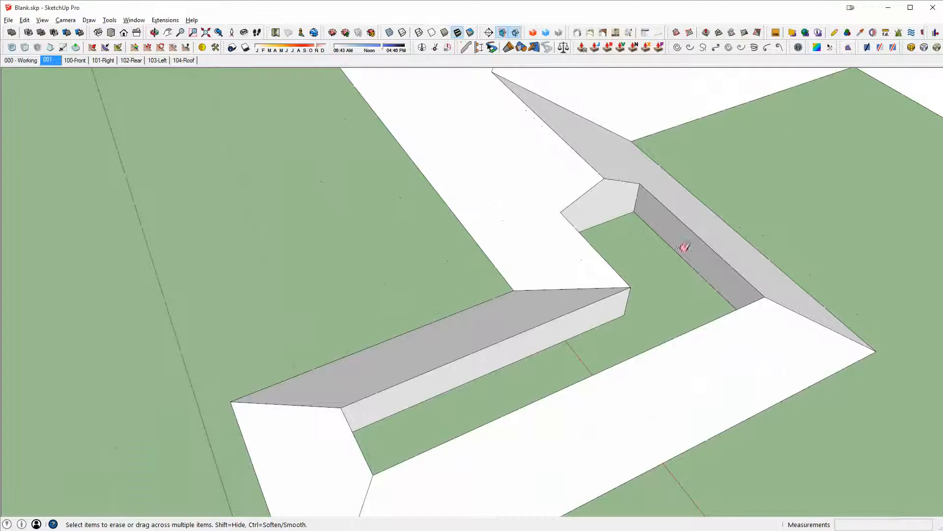
- Draw connecting edges at the inner corner where the wing roof meets the main roof
scroll(625, 272, up, 2)
key(l)
click(643, 276)
shift+middle_drag(642, 276, 522, 242)
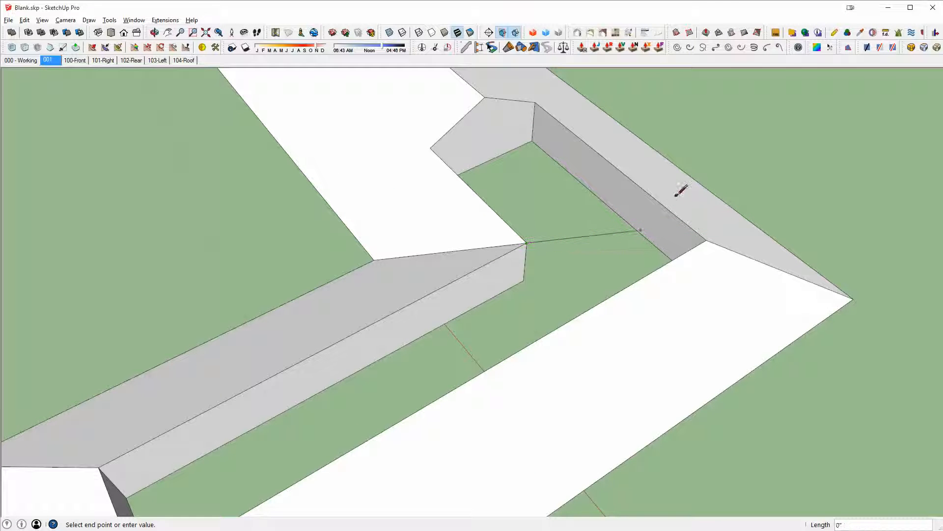
mouse_move(708, 238)
middle_down()
mouse_move(682, 126)
mouse_move(602, 221)
middle_up()
key(e)
middle_drag(534, 220, 358, 276)
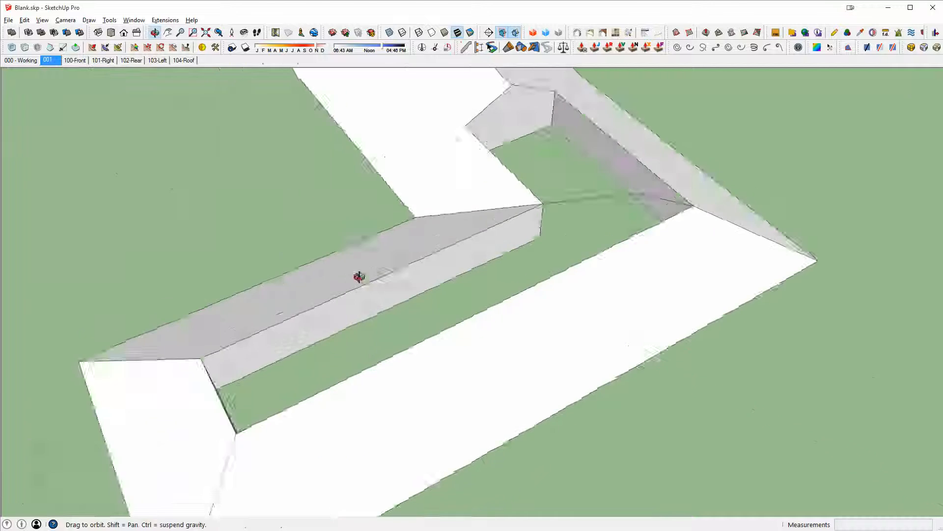
mouse_move(587, 197)
shift+middle_down()
mouse_move(441, 210)
mouse_move(494, 248)
mouse_move(511, 278)
shift+middle_up()
click(473, 215)
key(l)
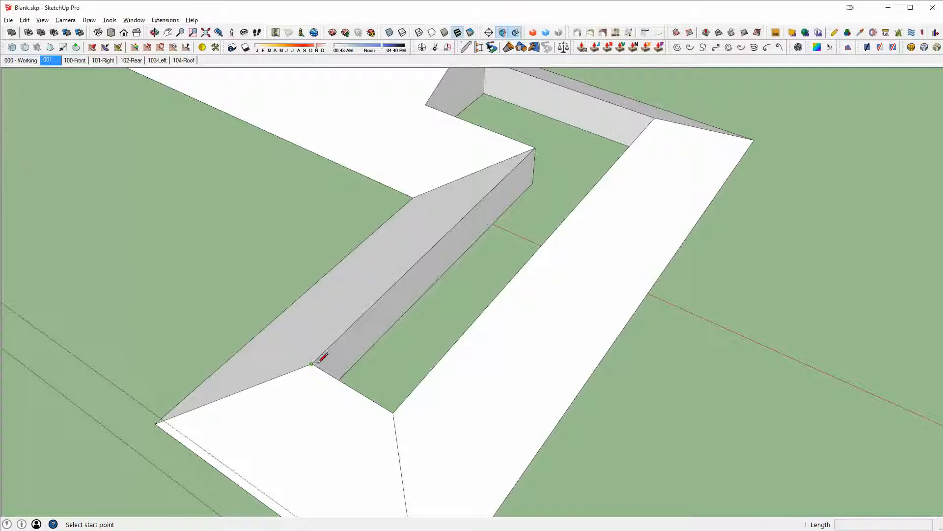
middle_drag(522, 69, 226, 137)
shift+middle_drag(629, 150, 591, 157)
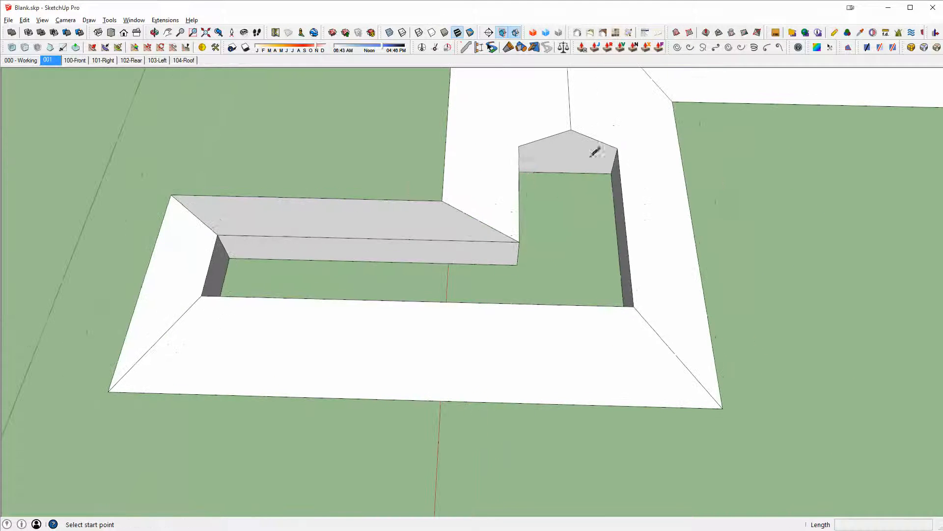
middle_drag(528, 174, 423, 170)
click(618, 217)
middle_drag(695, 219, 554, 113)
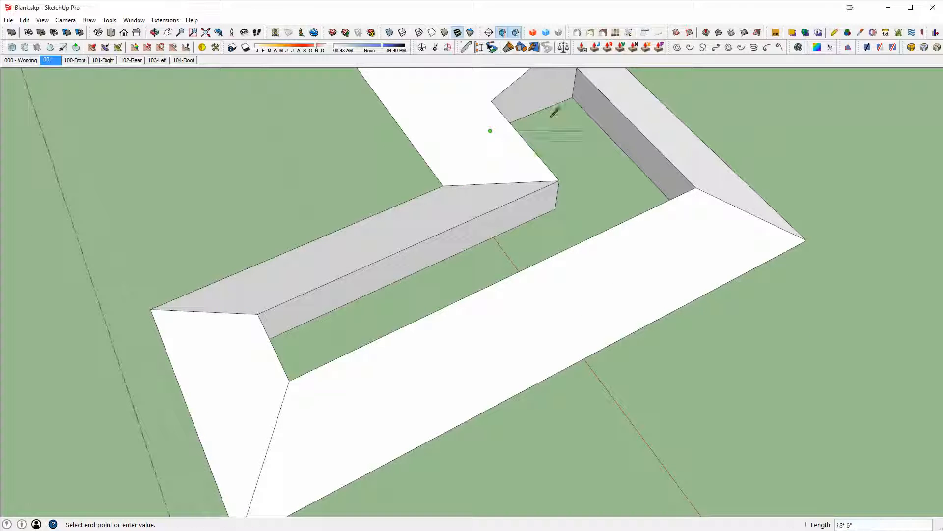
click(576, 98)
key(space)
- Select and delete the unwanted L-shaped face between the inner roof eaves
click(581, 169)
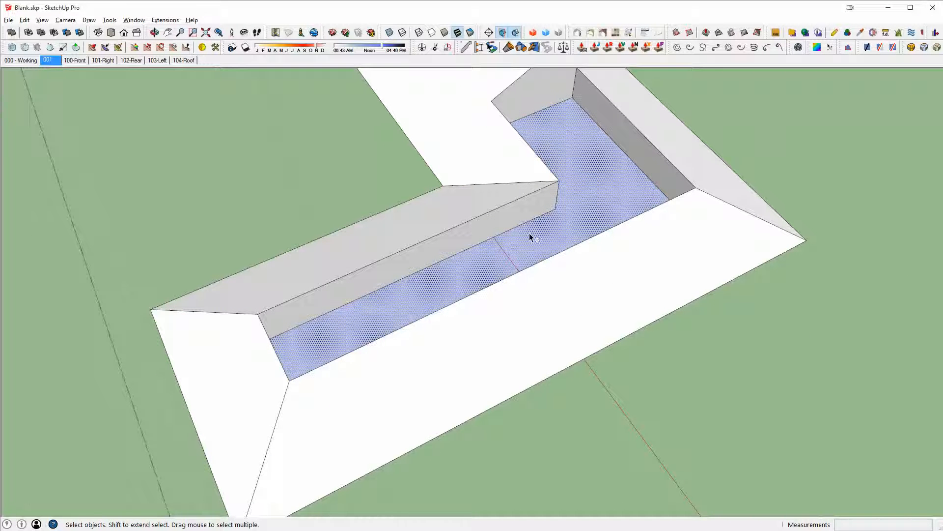
key(Delete)
middle_drag(594, 173, 616, 199)
- Select all connected roof geometry and make it a group
click(384, 215)
triple_click(385, 213)
key(ctrl+g)
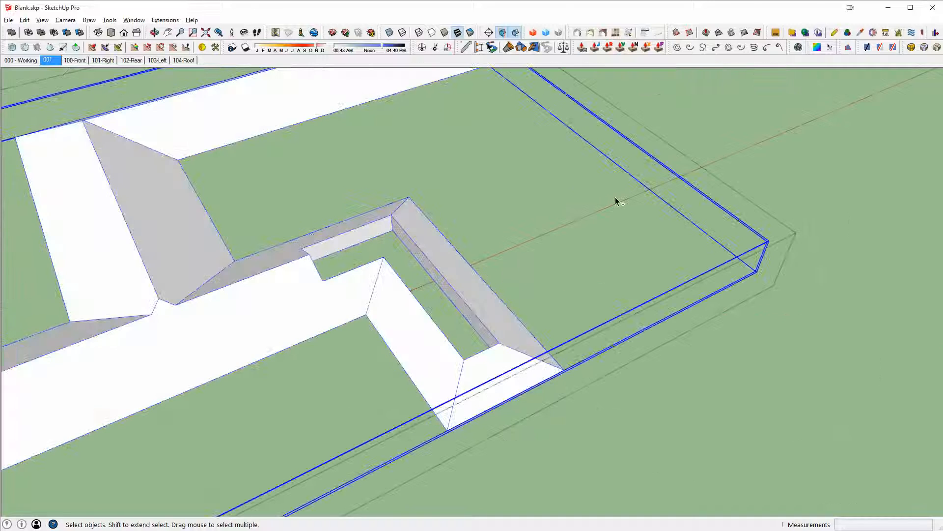
key(ctrl+shift+v)
scroll(338, 227, up, 5)
- Raise the L-shaped inner roof face to the ridge level and make it a separate group
key(p)
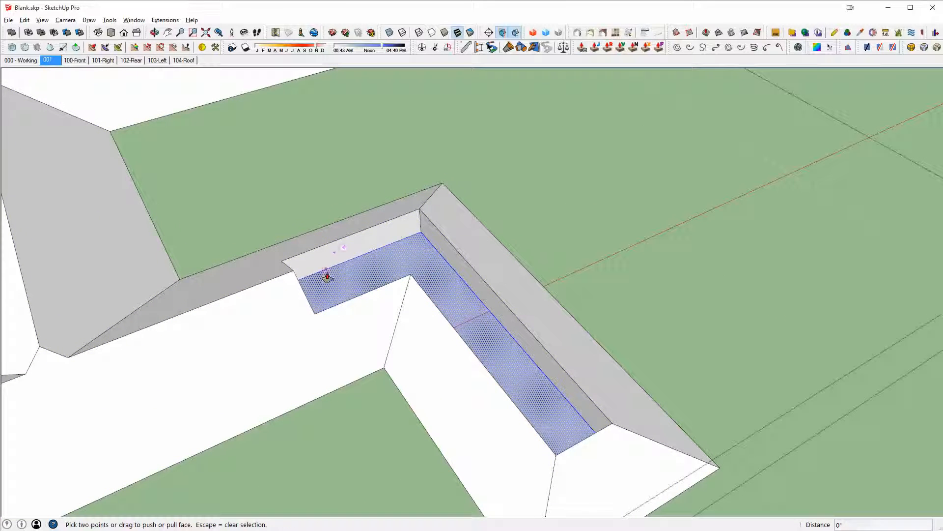
click(326, 270)
click(295, 261)
key(space)
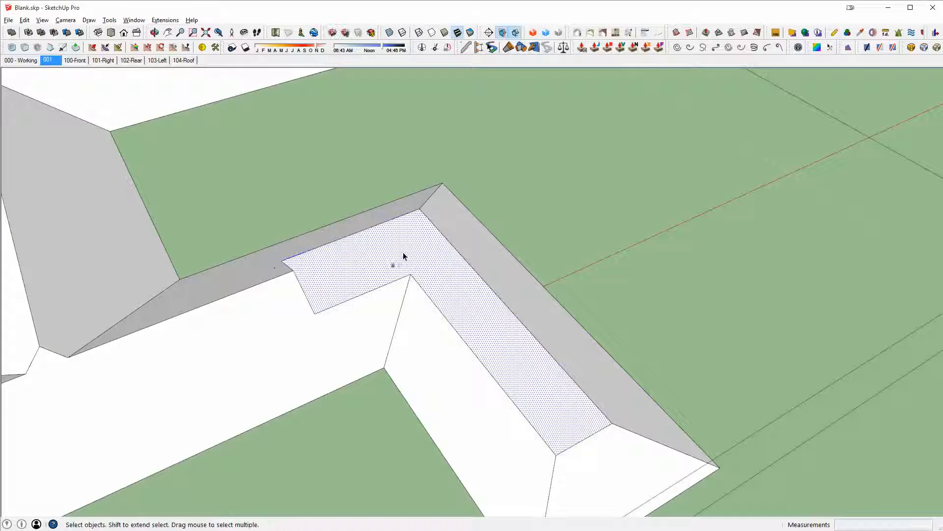
triple_click(403, 245)
key(ctrl+g)
middle_drag(422, 271, 865, 251)
- Draw the hip, ridge and valley edges across the wing's roof surface
key(l)
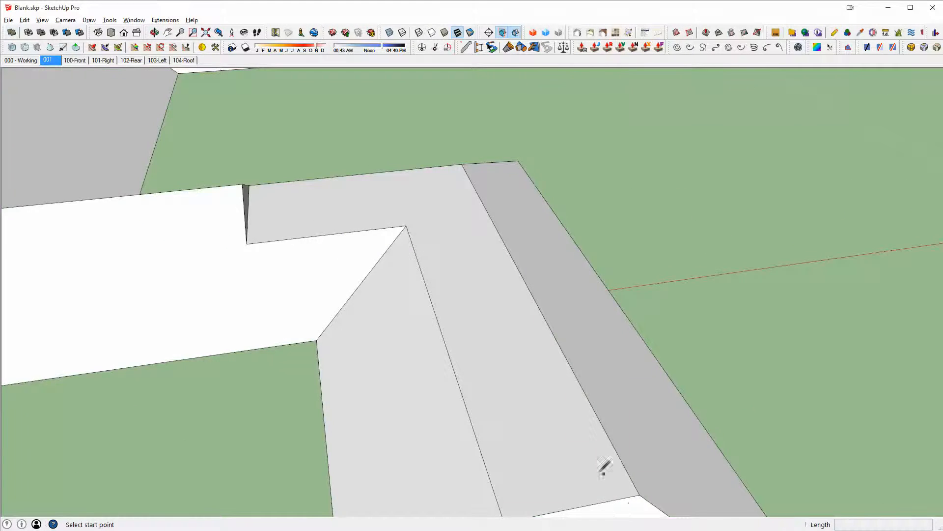
middle_drag(605, 467, 623, 313)
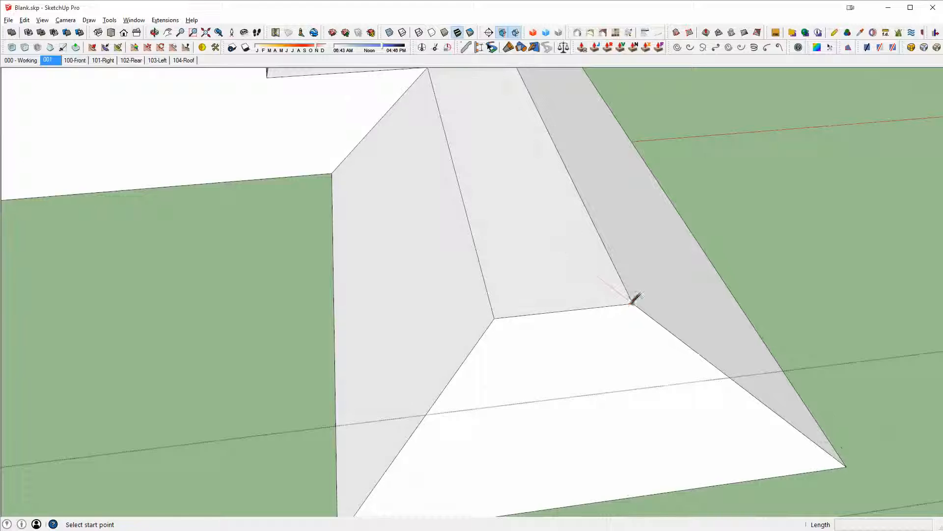
click(632, 302)
click(549, 240)
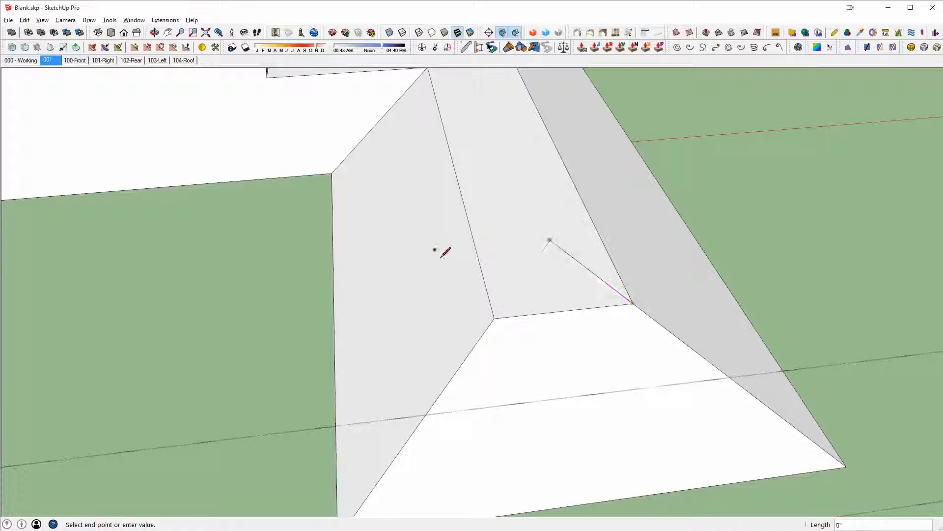
click(494, 318)
middle_drag(495, 318, 145, 348)
scroll(315, 285, down, 4)
middle_drag(334, 275, 290, 269)
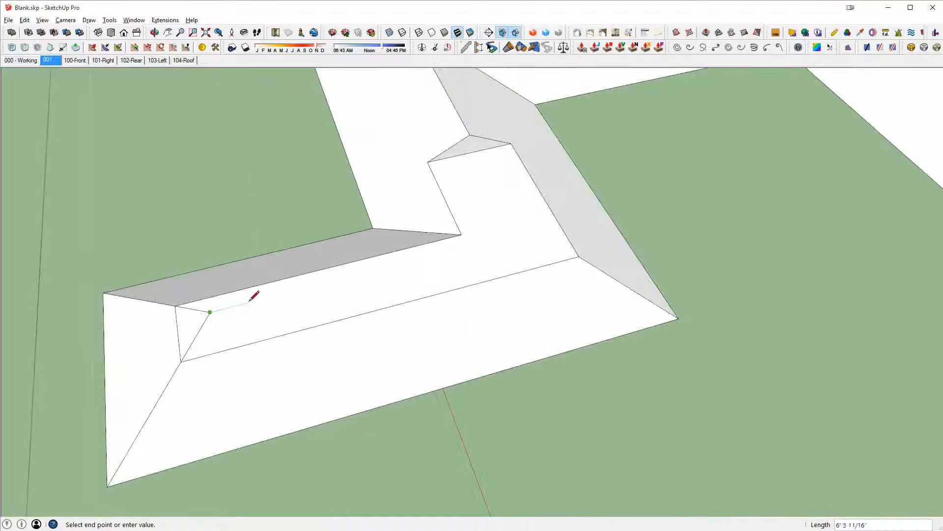
click(569, 198)
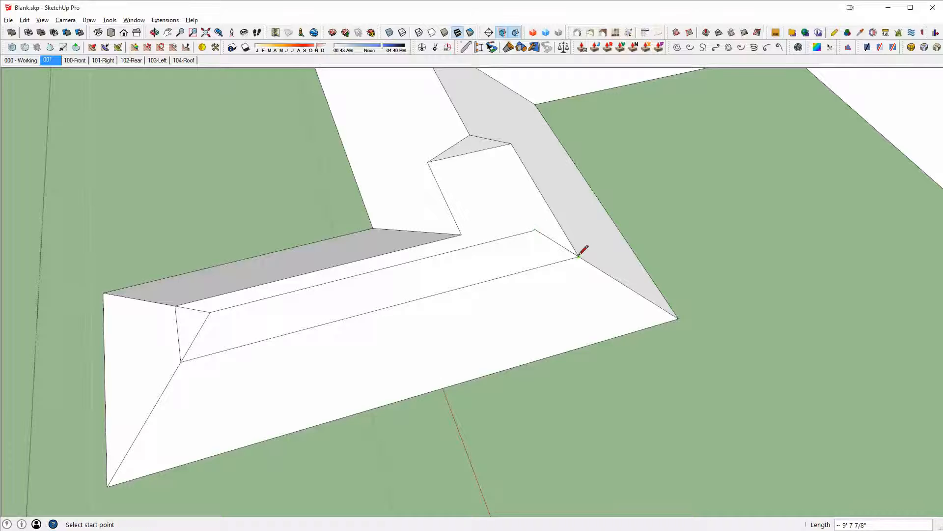
scroll(487, 173, up, 2)
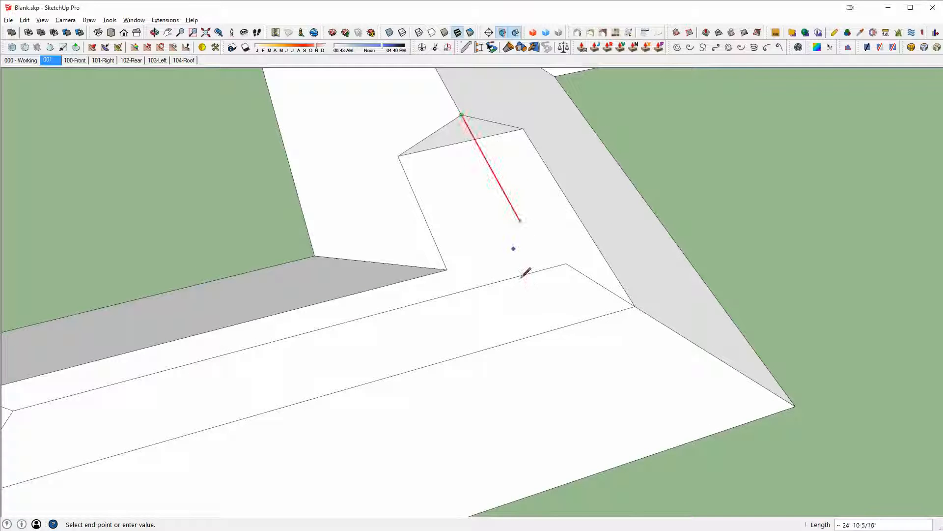
click(566, 264)
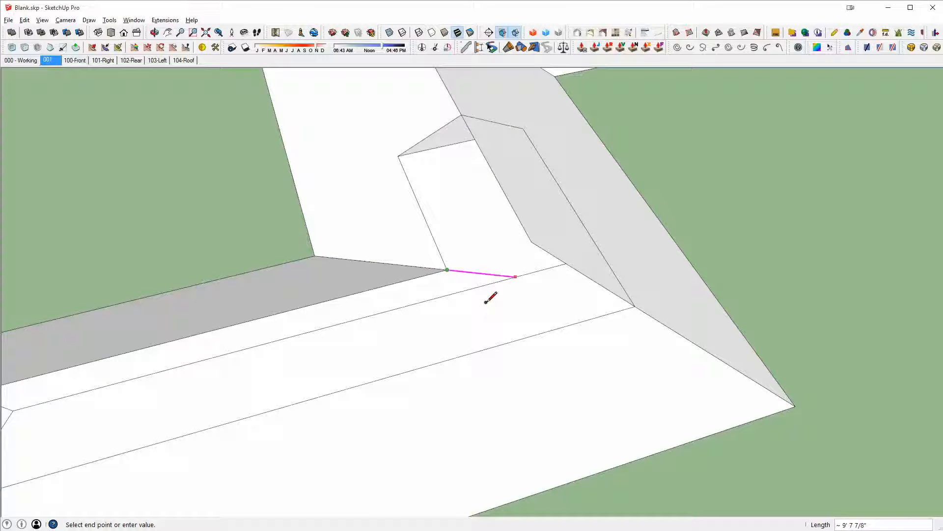
click(514, 278)
click(515, 278)
- Erase the leftover edges on the wing roof in X-ray view, then turn X-ray off
key(e)
key(x)
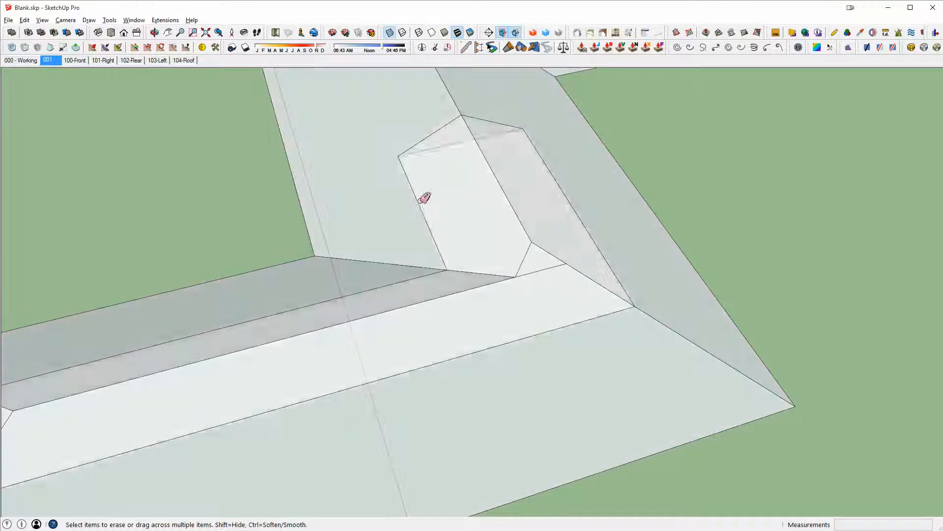
drag(414, 176, 530, 129)
drag(543, 255, 565, 332)
mouse_move(565, 331)
middle_down()
mouse_move(769, 243)
mouse_move(590, 258)
middle_up()
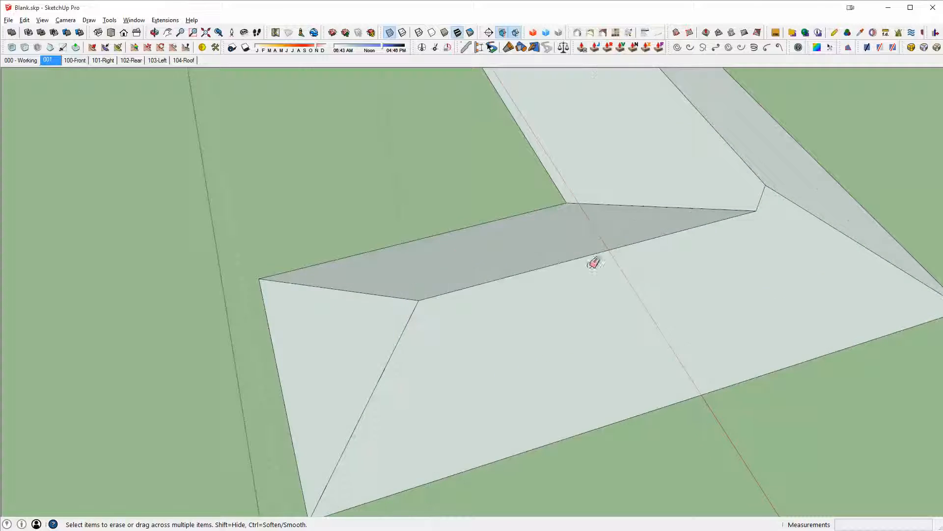
scroll(593, 263, down, 3)
key(space)
triple_click(627, 289)
mouse_move(642, 282)
middle_down()
mouse_move(568, 281)
mouse_move(475, 227)
middle_up()
key(Escape)
key(x)
middle_drag(727, 181, 794, 240)
middle_drag(686, 230, 361, 222)
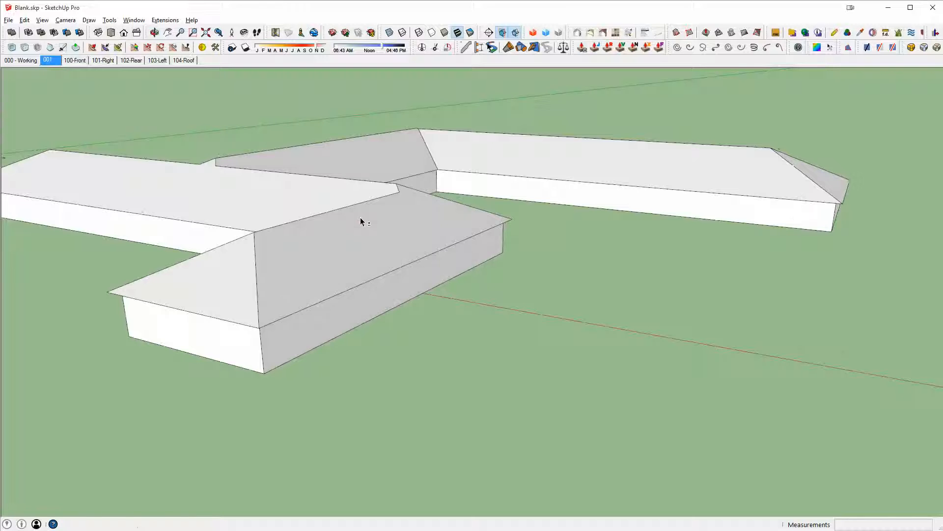